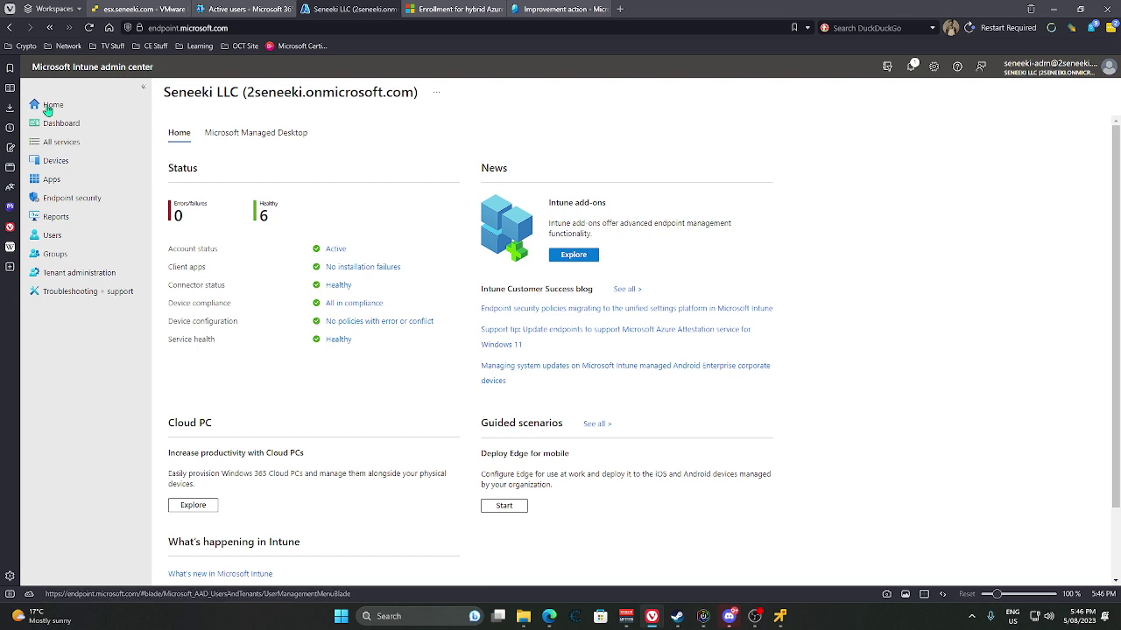
Close the hybrid enrollment article and show Entra's All groups list with its two security groups.
{"action": "left_click", "coordinate": [240, 10]}
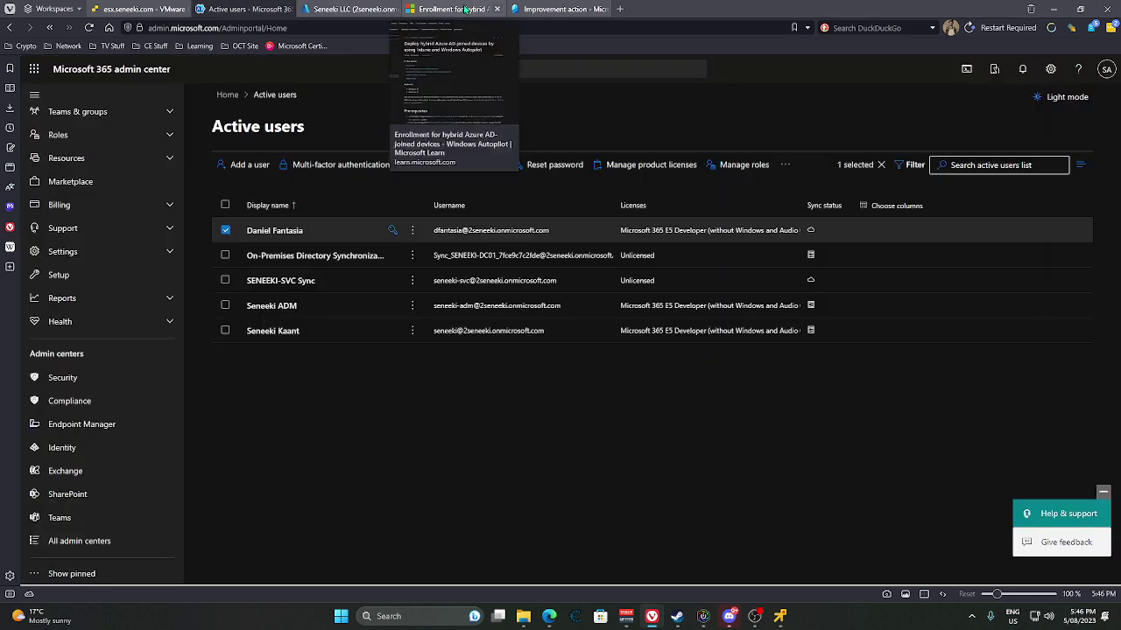
{"action": "left_click", "coordinate": [495, 9]}
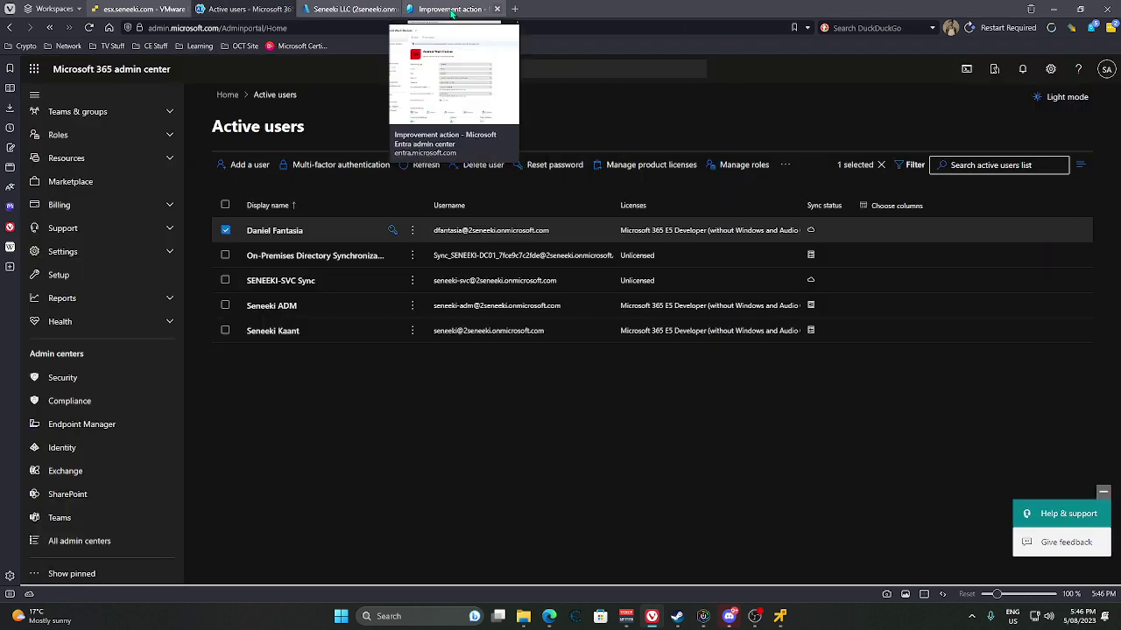
{"action": "left_click", "coordinate": [477, 9]}
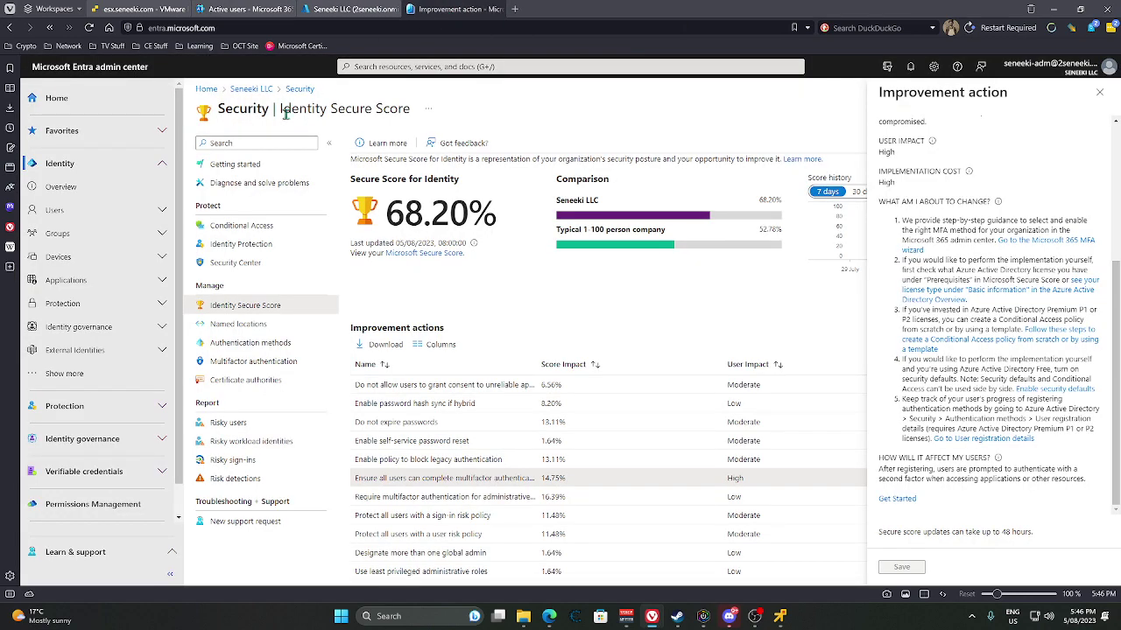
{"action": "left_click", "coordinate": [76, 233]}
{"action": "left_click", "coordinate": [63, 259]}
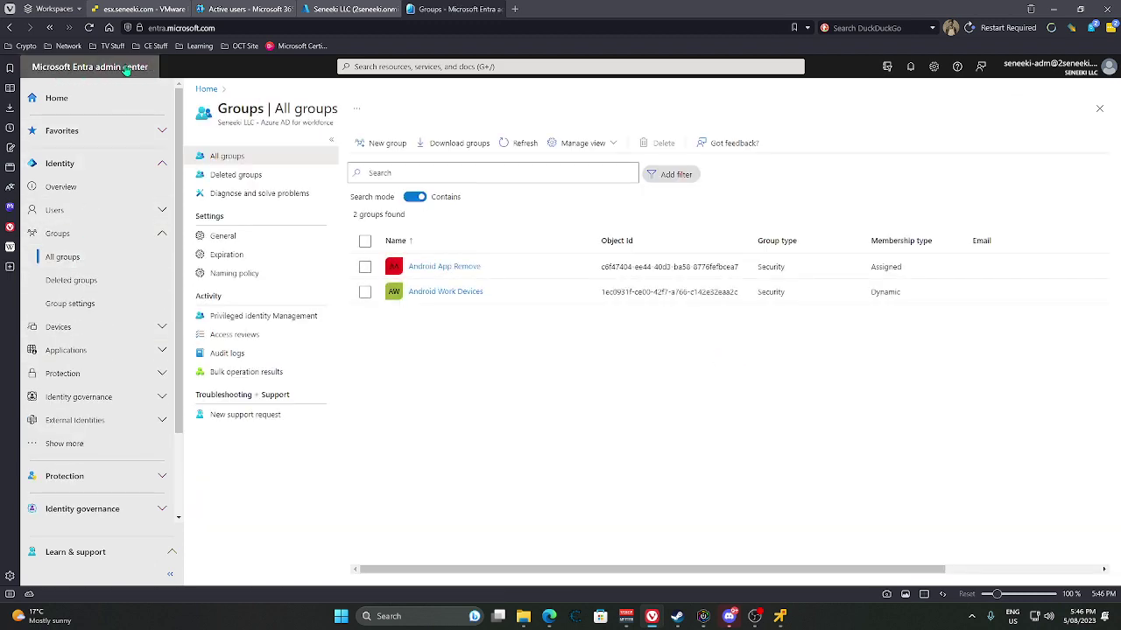
{"action": "key", "text": "ctrl+Tab"}
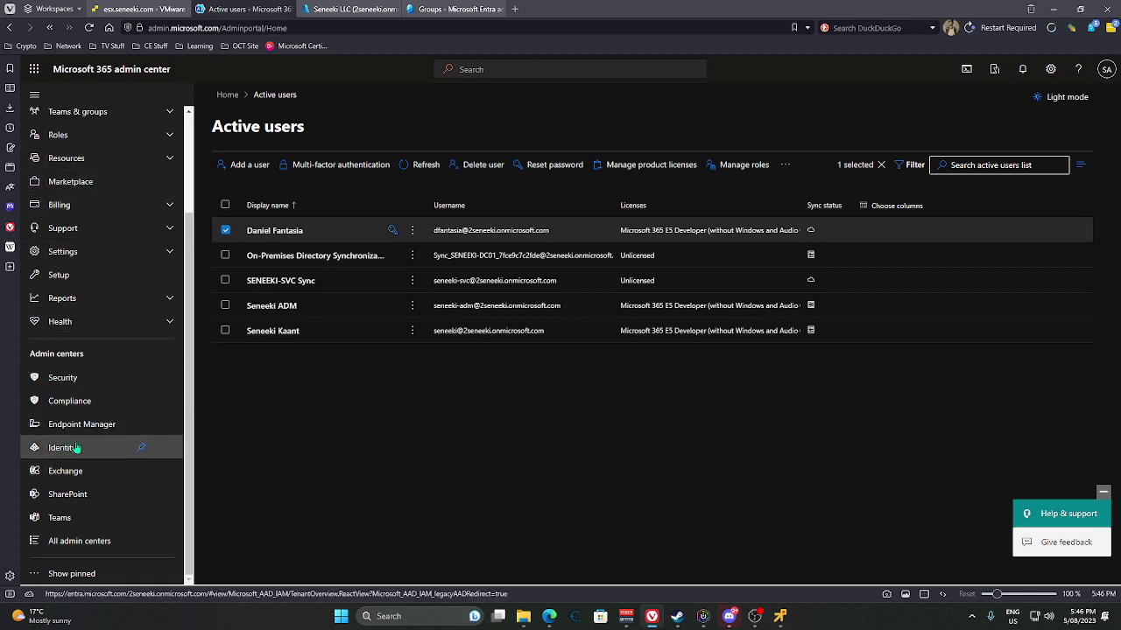
{"action": "left_click", "coordinate": [452, 8]}
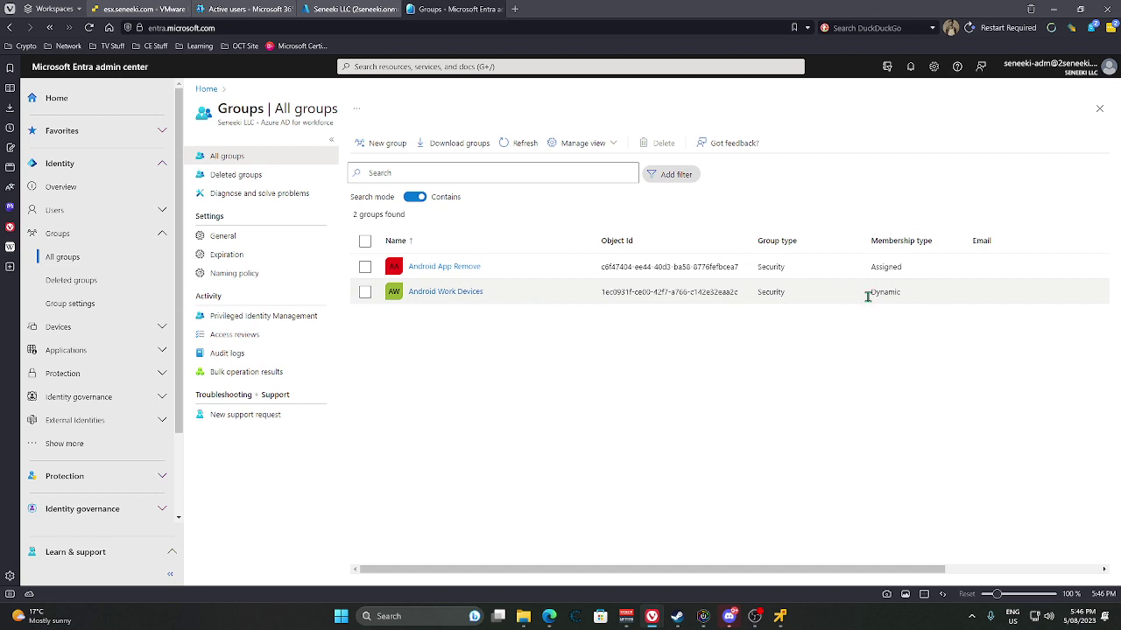
Open the Android Work Devices group's members and view its AndroidForWork 12.0 device details.
{"action": "left_click", "coordinate": [438, 298]}
{"action": "left_click", "coordinate": [438, 294]}
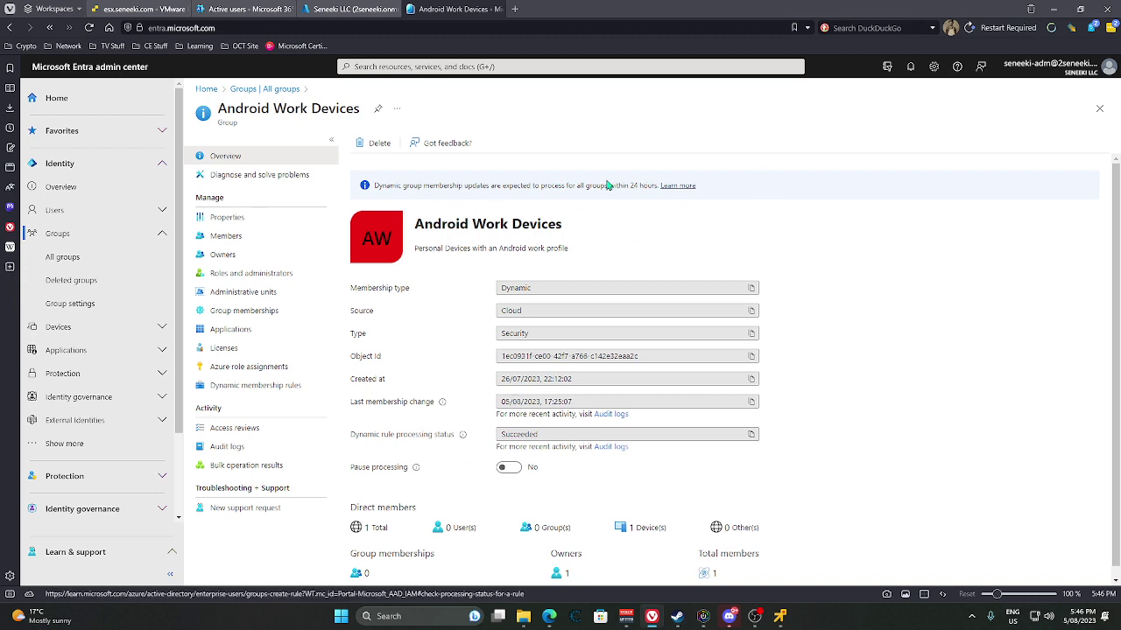
{"action": "scroll", "coordinate": [880, 369], "scroll_direction": "down", "scroll_amount": 1}
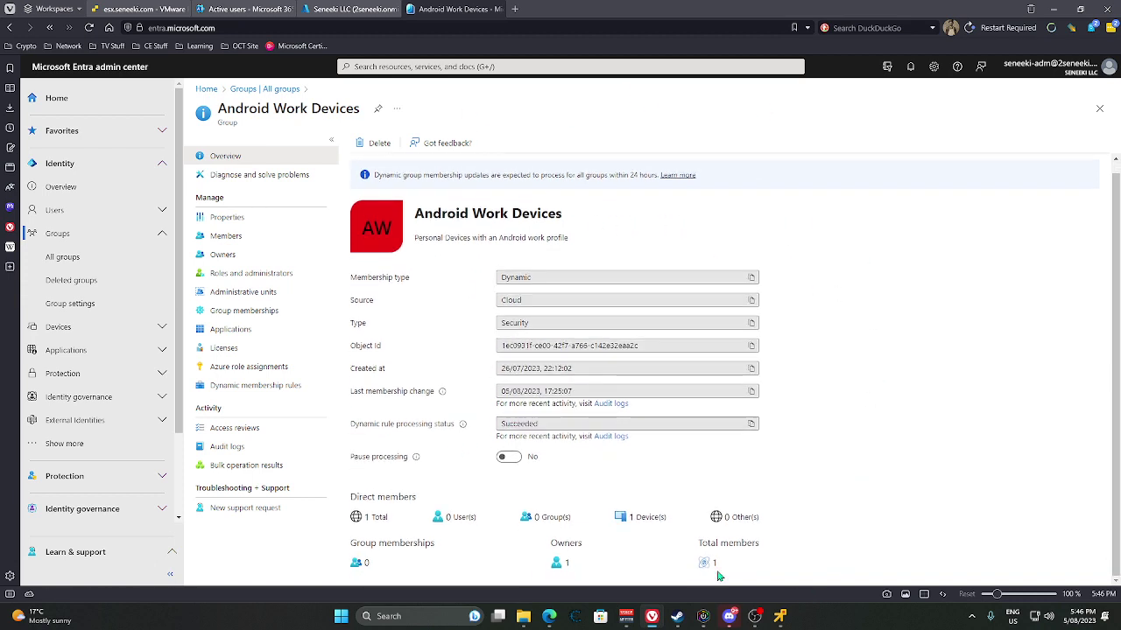
{"action": "left_click", "coordinate": [225, 236]}
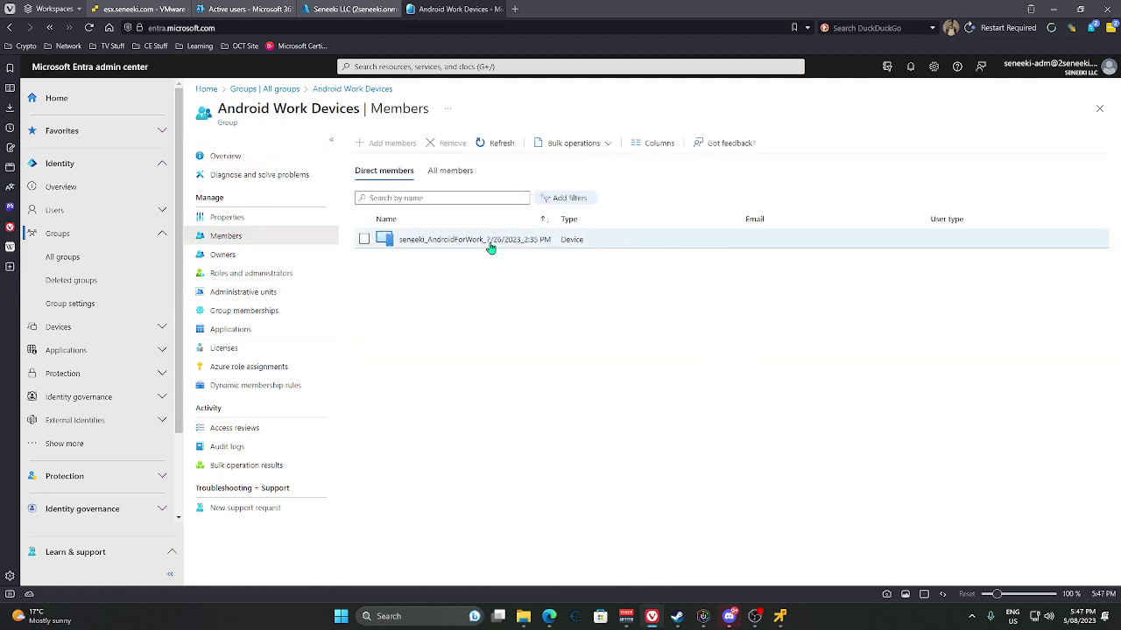
{"action": "left_click", "coordinate": [468, 239]}
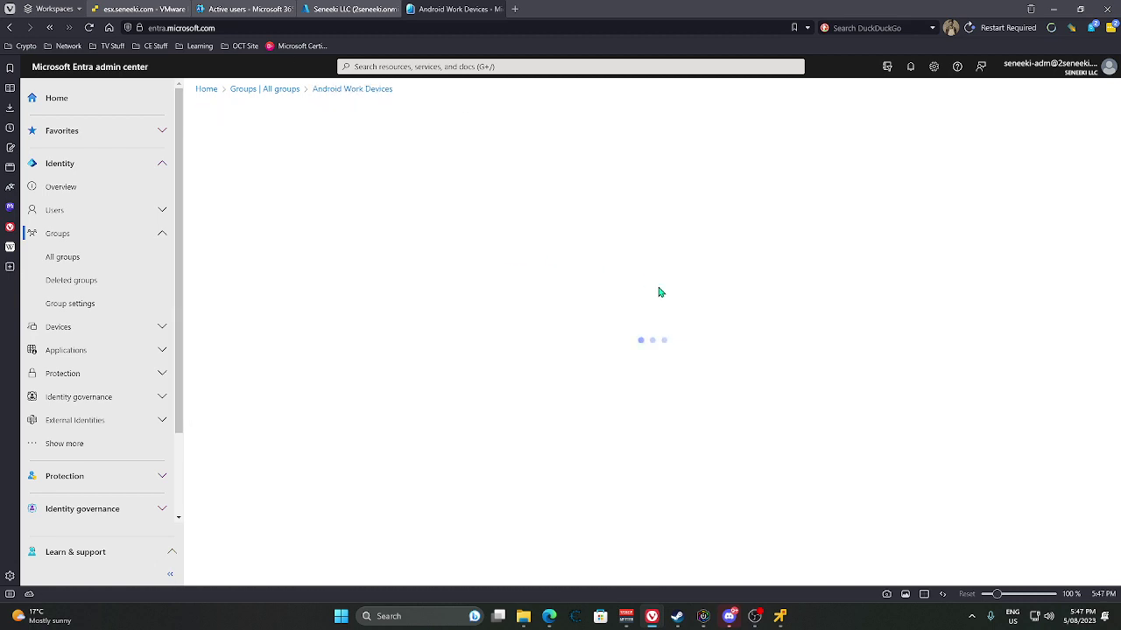
Open the AndroidForWork device's overview from Intune's Devices > Android > Android devices list.
{"action": "left_click", "coordinate": [348, 9]}
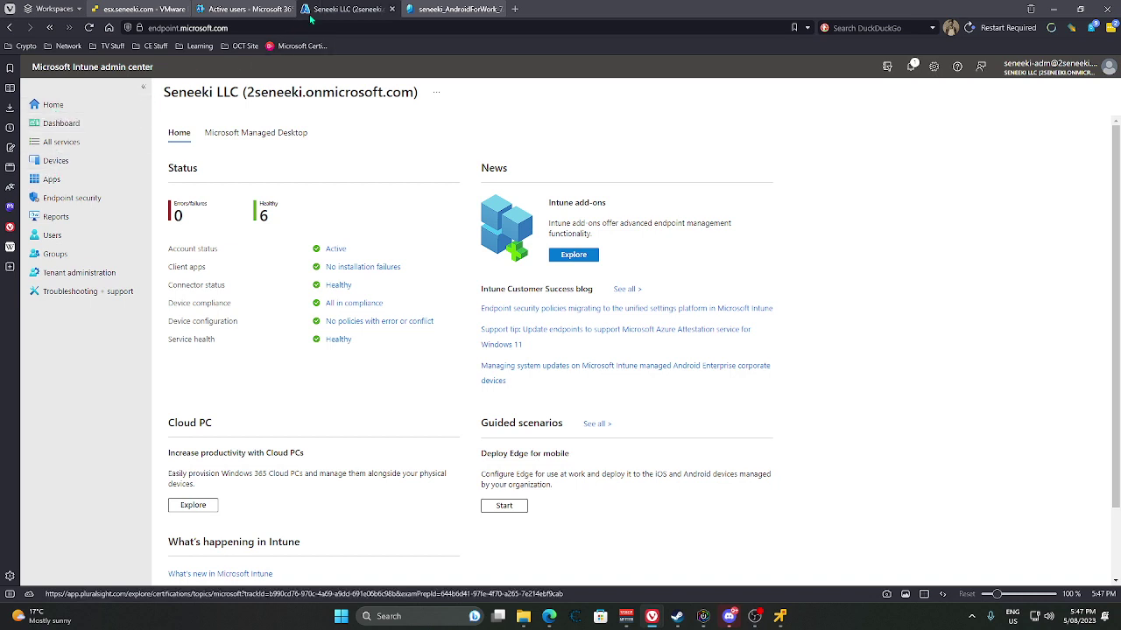
{"action": "left_click", "coordinate": [226, 12]}
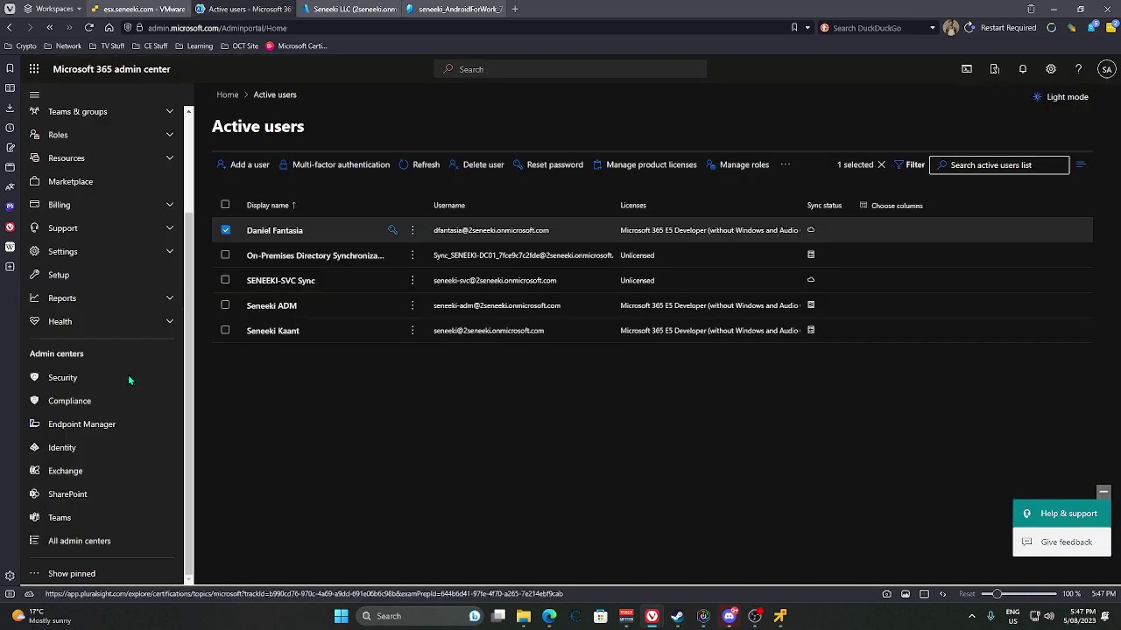
{"action": "left_click", "coordinate": [77, 425]}
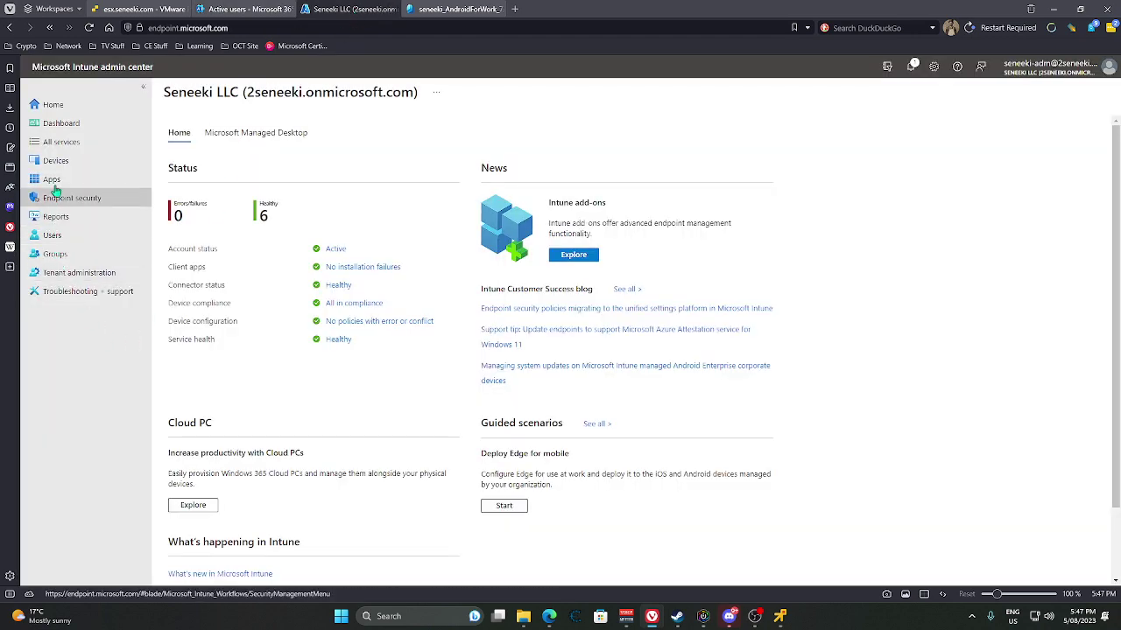
{"action": "left_click", "coordinate": [54, 162]}
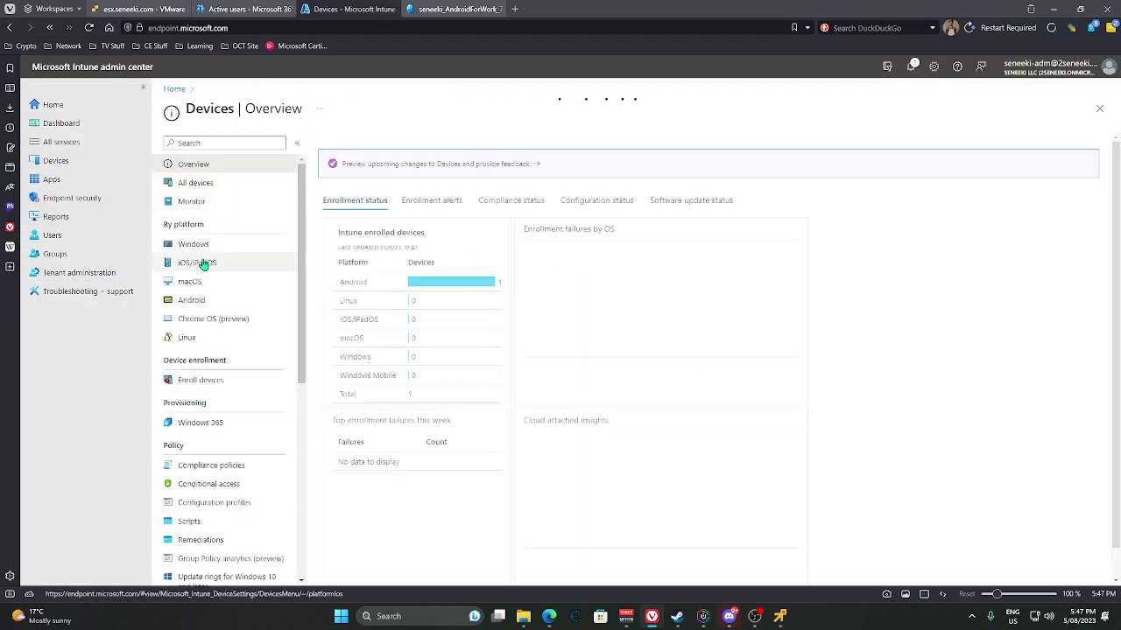
{"action": "left_click", "coordinate": [192, 301]}
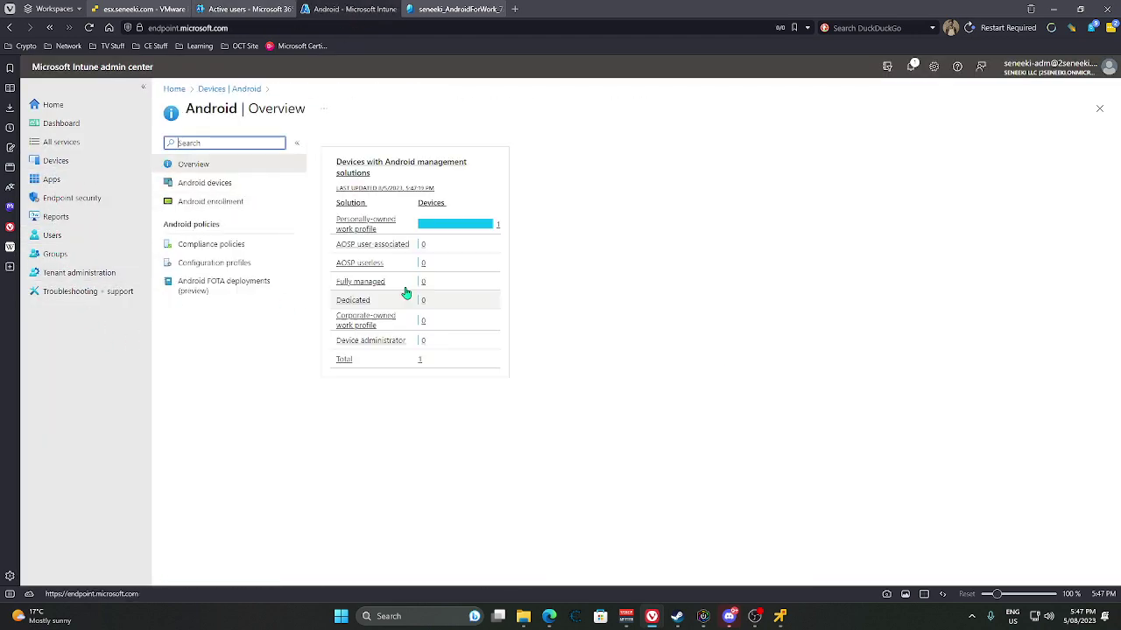
{"action": "left_click", "coordinate": [206, 184]}
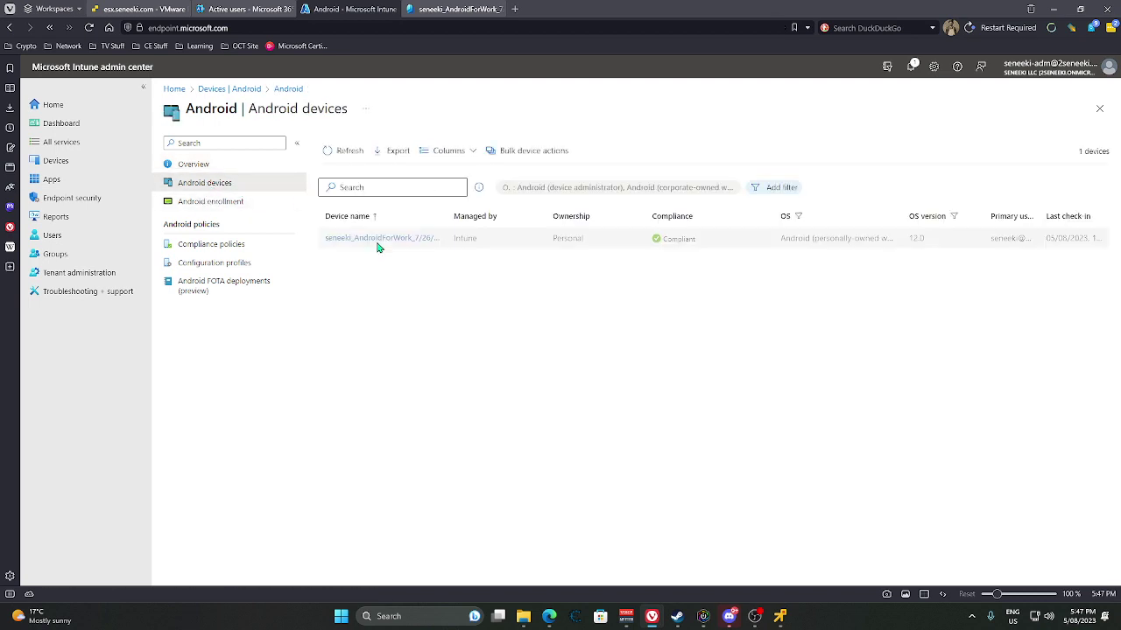
{"action": "left_click", "coordinate": [376, 240]}
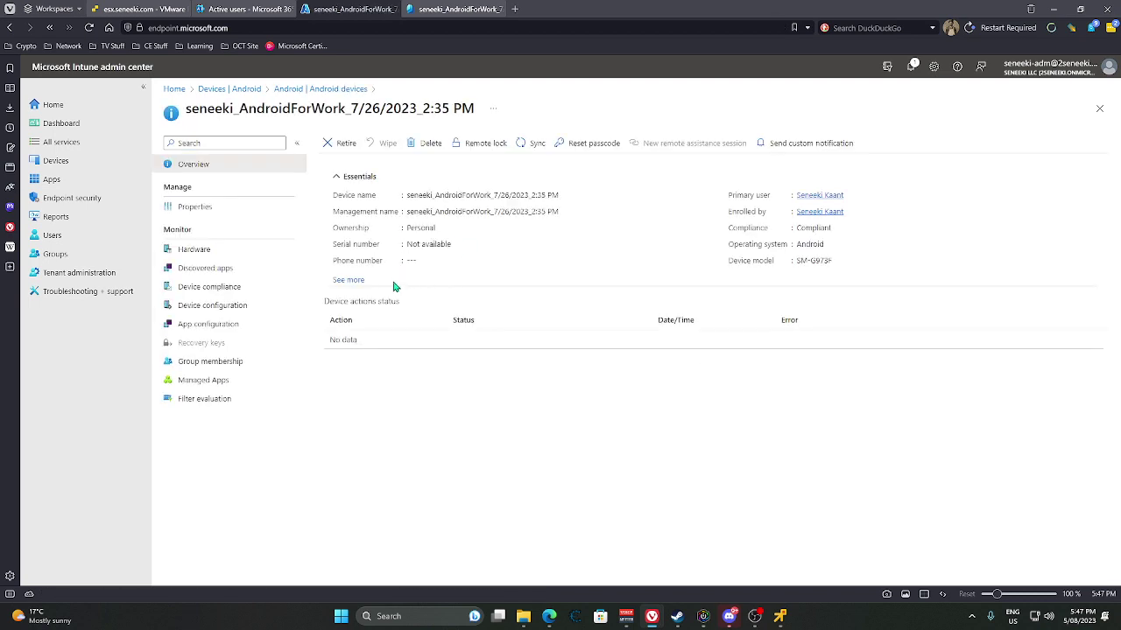
Review the device's group membership, app configuration and filter evaluation, then list its managed apps.
{"action": "left_click", "coordinate": [210, 361]}
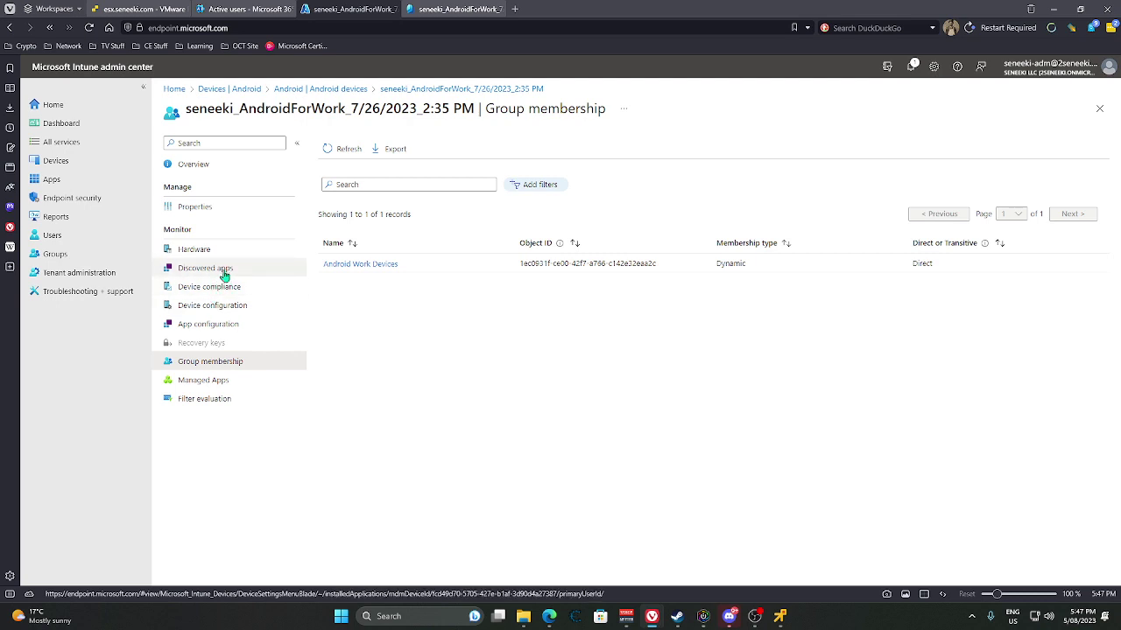
{"action": "left_click", "coordinate": [211, 329]}
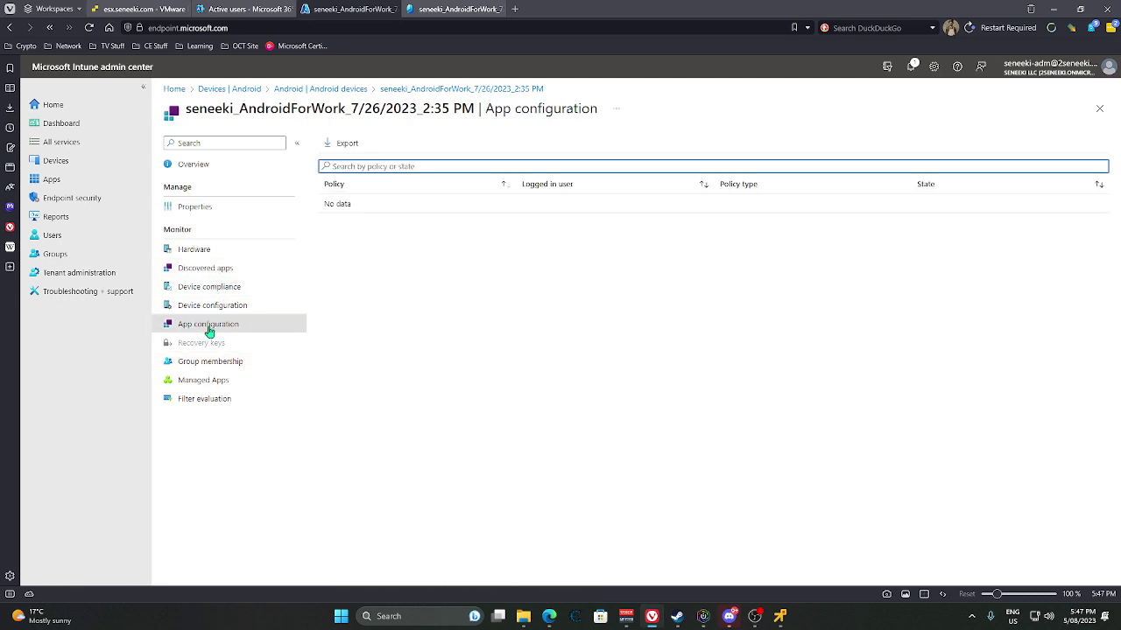
{"action": "left_click", "coordinate": [220, 399]}
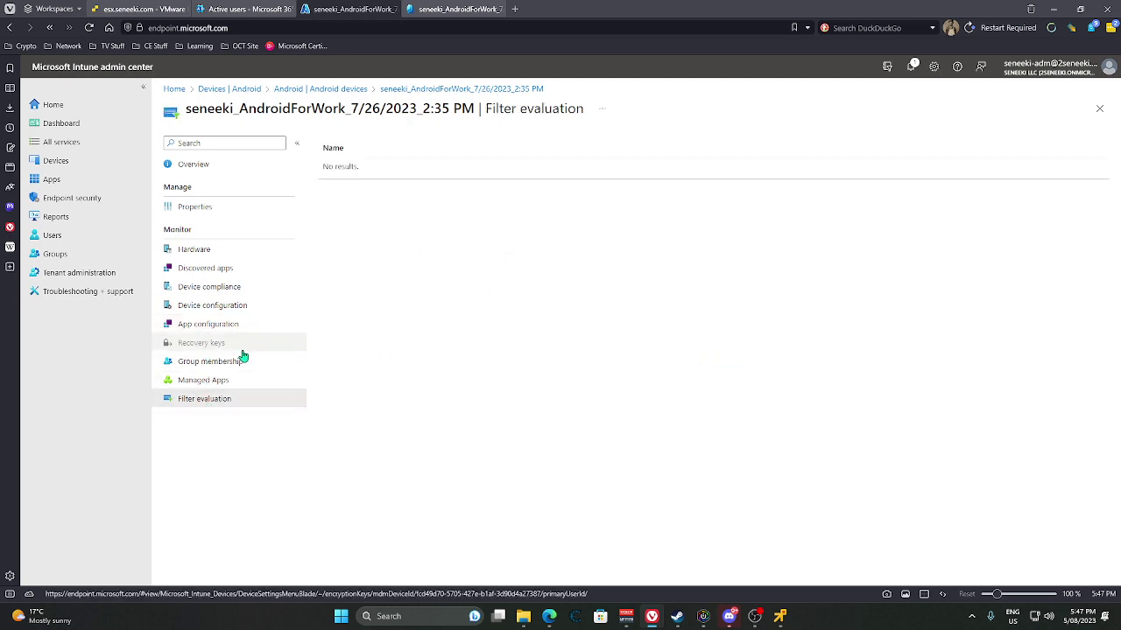
{"action": "left_click", "coordinate": [204, 382]}
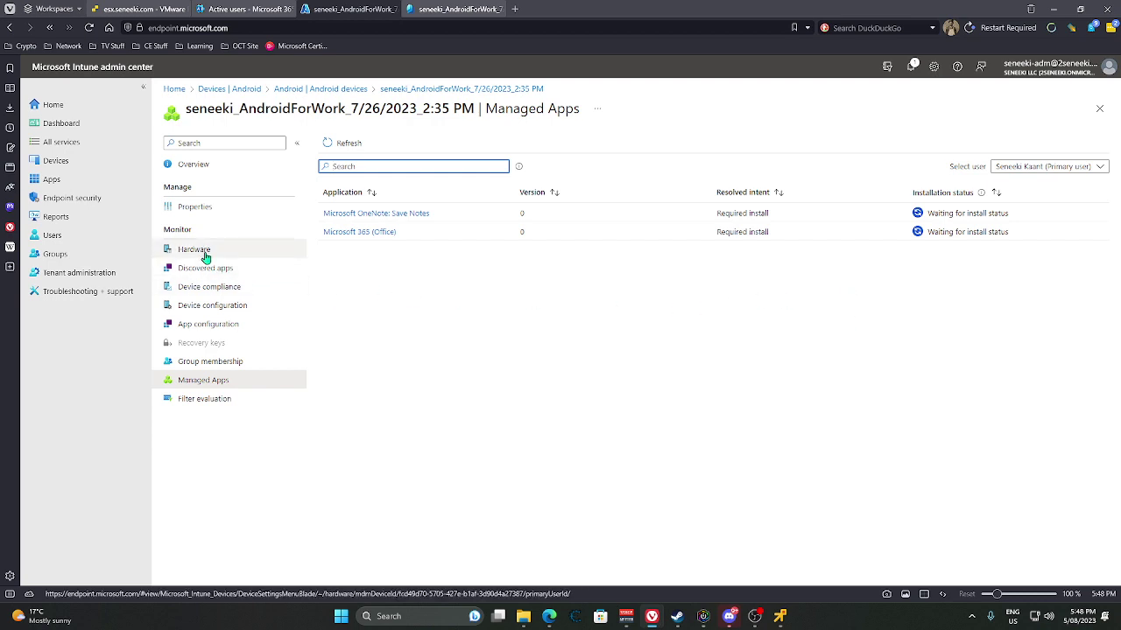
Sync the Android device from its overview and recheck its managed apps list.
{"action": "left_click", "coordinate": [205, 165]}
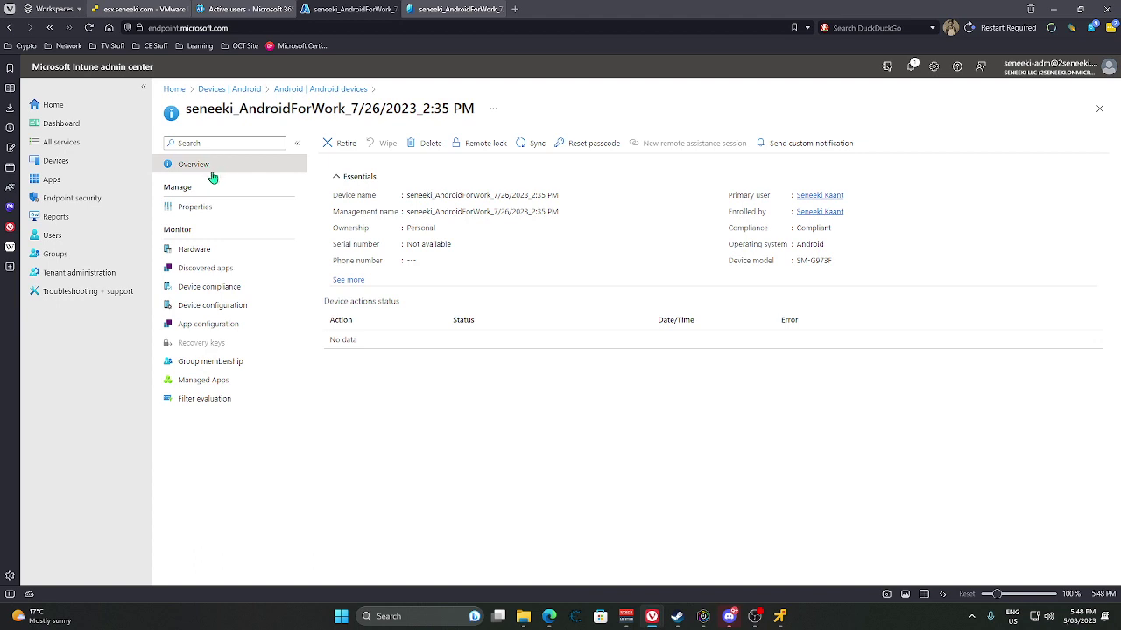
{"action": "left_click", "coordinate": [198, 207]}
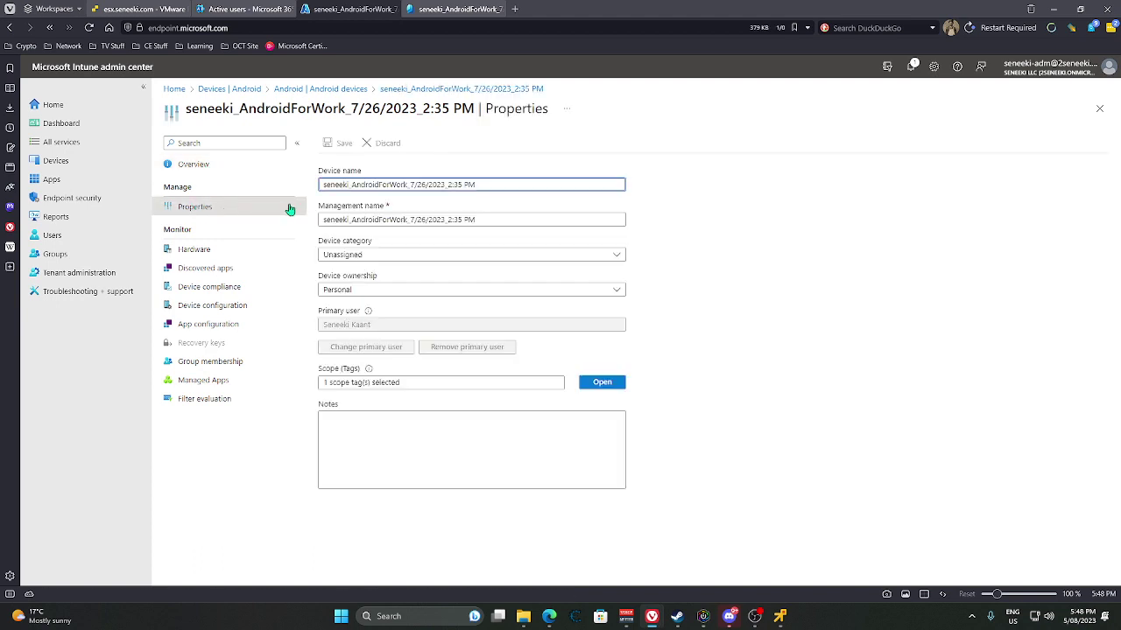
{"action": "left_click", "coordinate": [195, 166]}
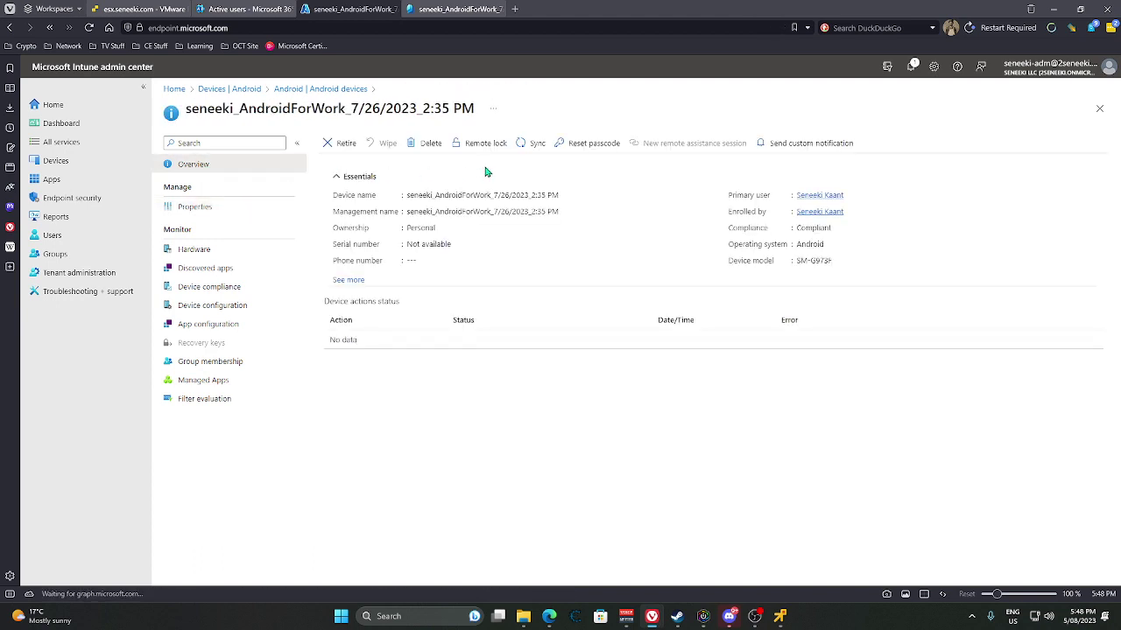
{"action": "left_click", "coordinate": [522, 145]}
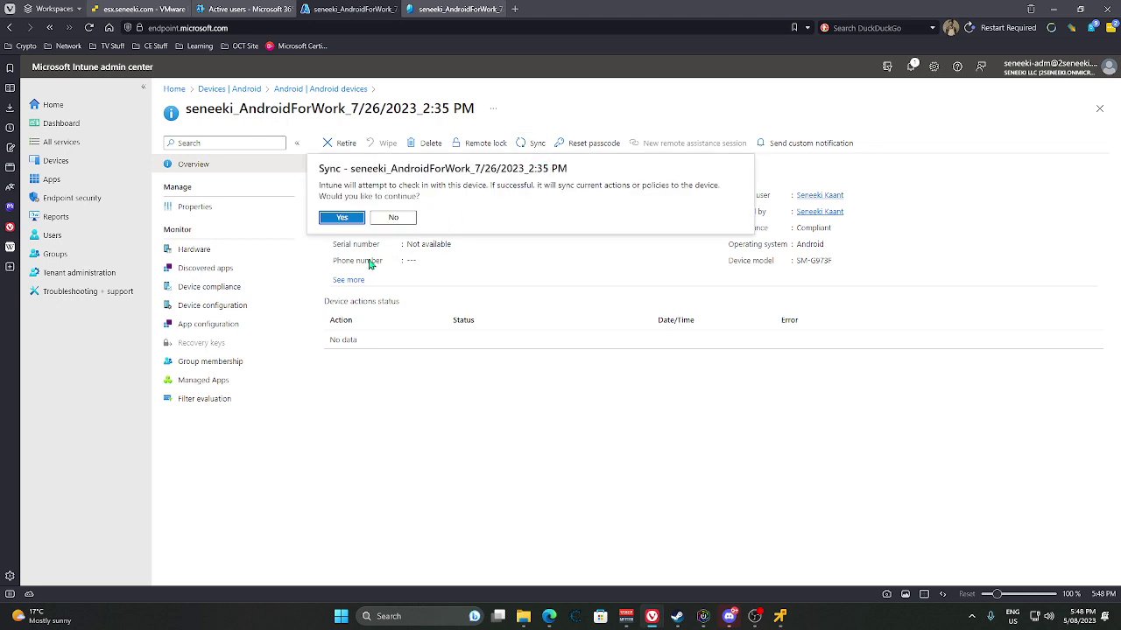
{"action": "left_click", "coordinate": [348, 220]}
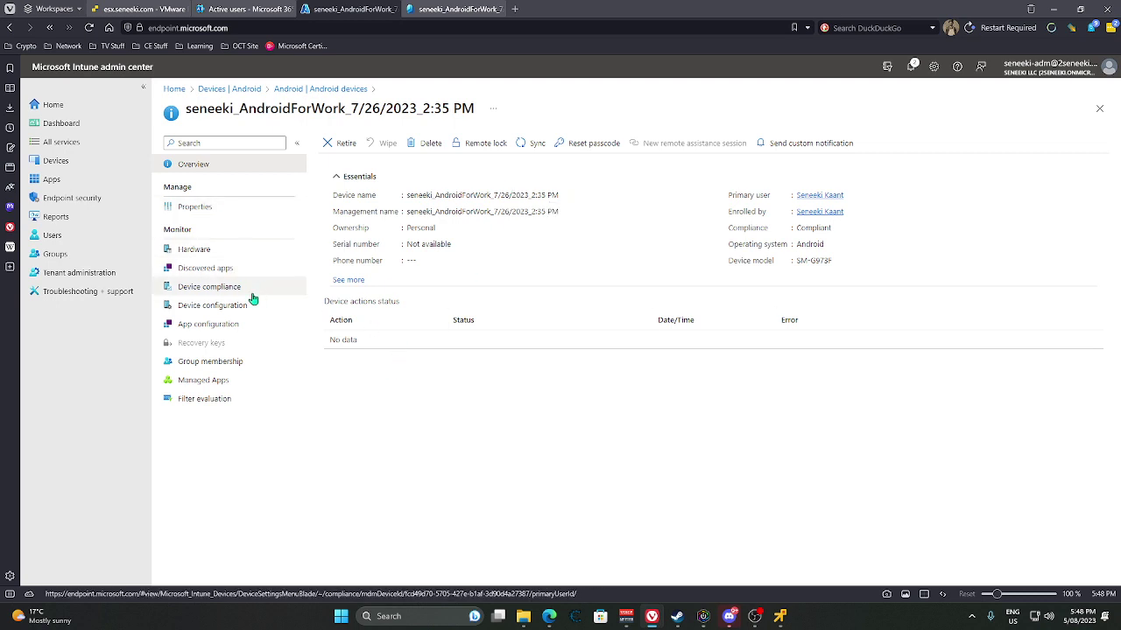
{"action": "left_click", "coordinate": [214, 381]}
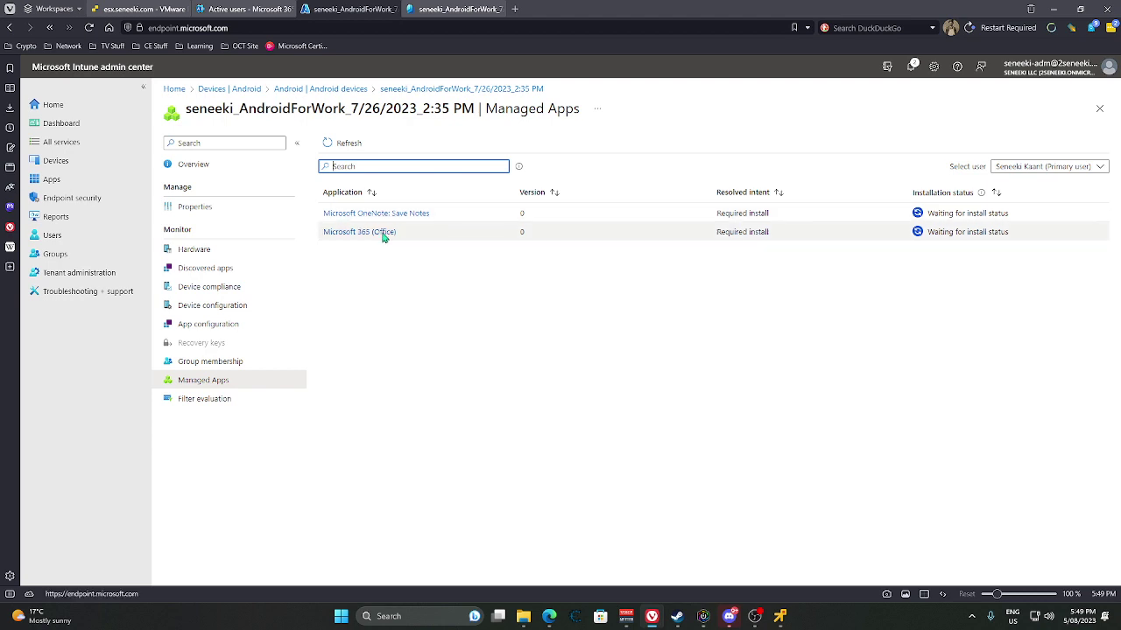
Refresh the Managed Apps list; OneNote and Microsoft 365 (Office) still wait for install status.
{"action": "left_click", "coordinate": [343, 143]}
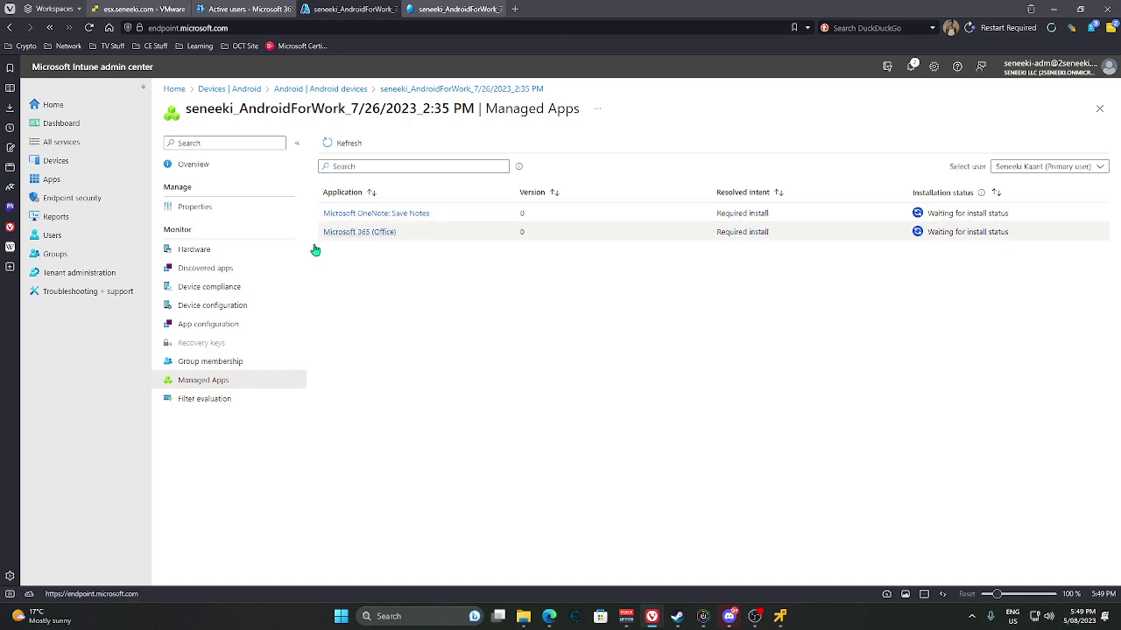
Open the Windows Hello for Business card under Devices > Enroll devices > Windows enrollment.
{"action": "left_click", "coordinate": [58, 128]}
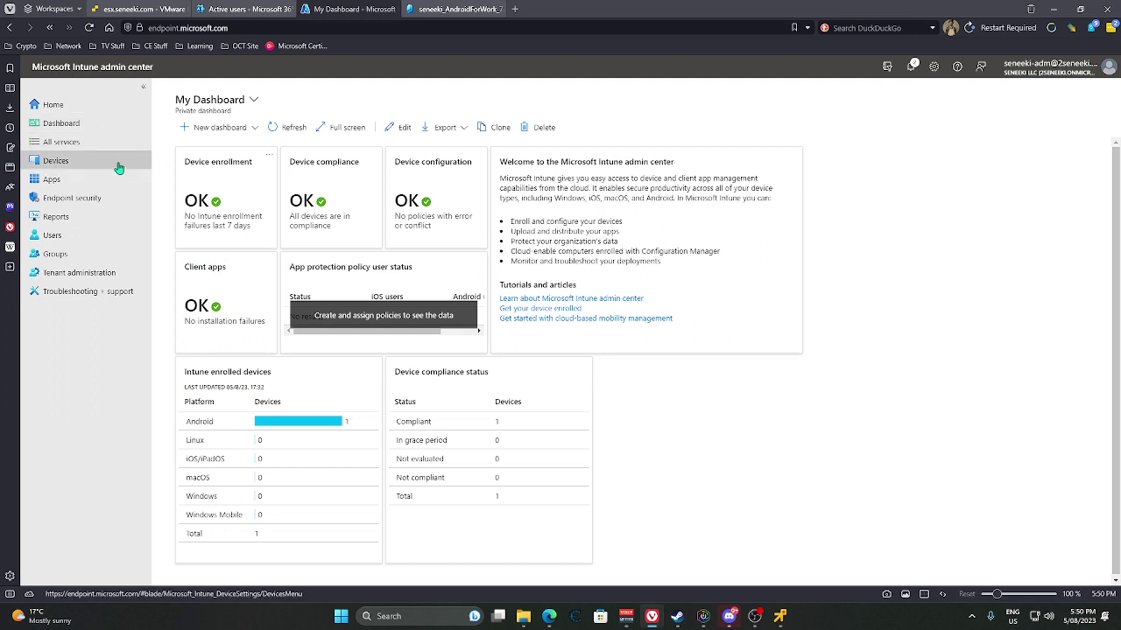
{"action": "left_click", "coordinate": [82, 163]}
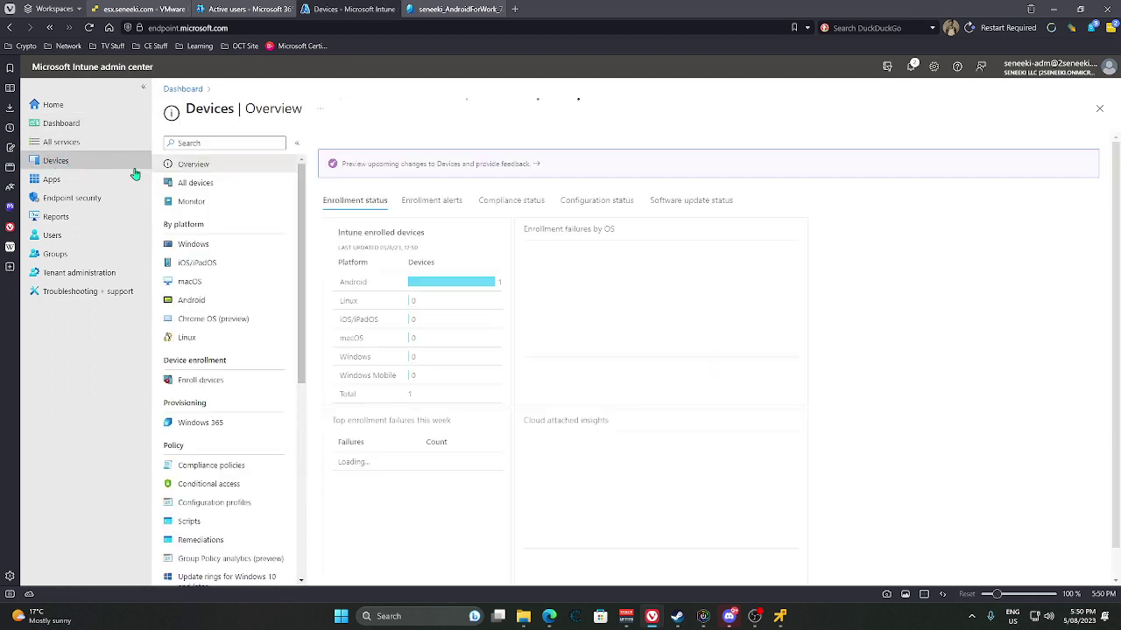
{"action": "left_click", "coordinate": [226, 381]}
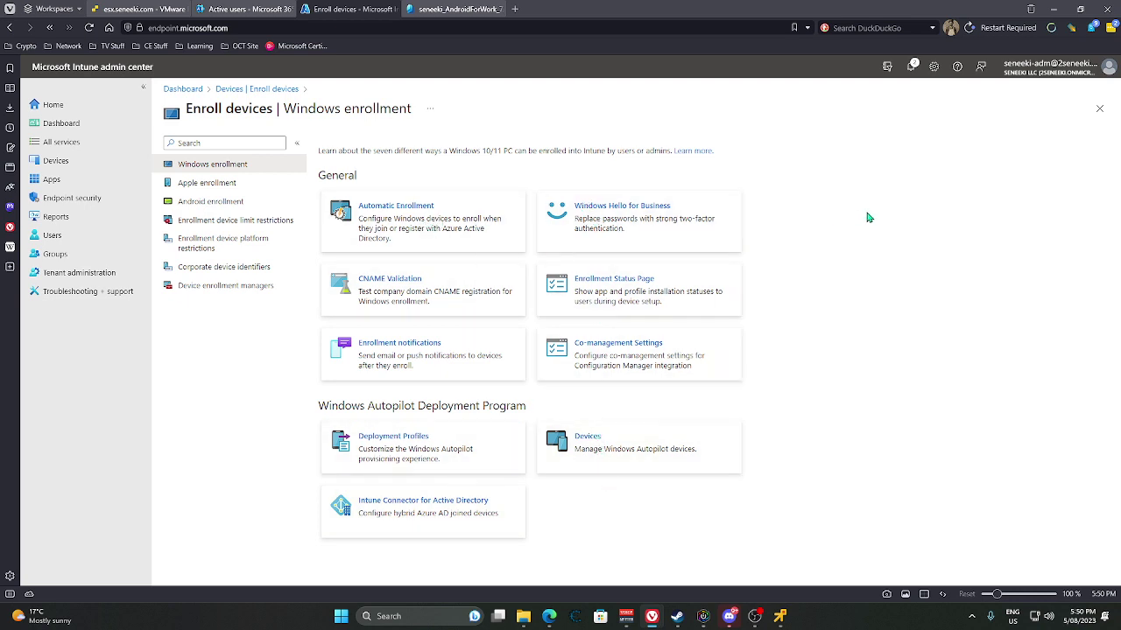
{"action": "double_click", "coordinate": [628, 220]}
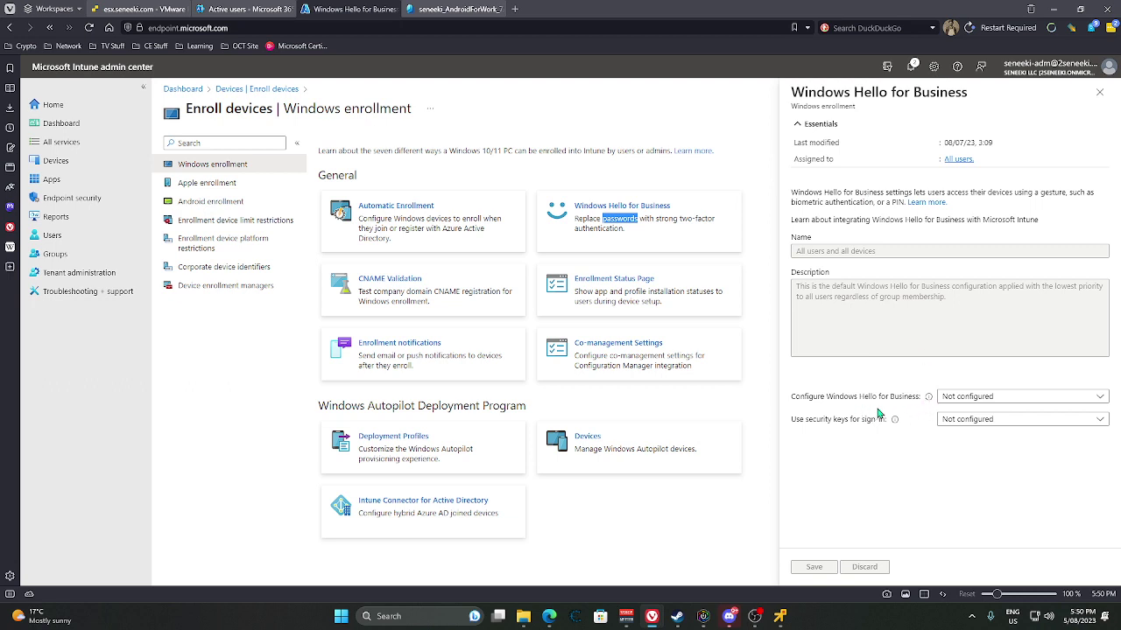
{"action": "left_click", "coordinate": [952, 399]}
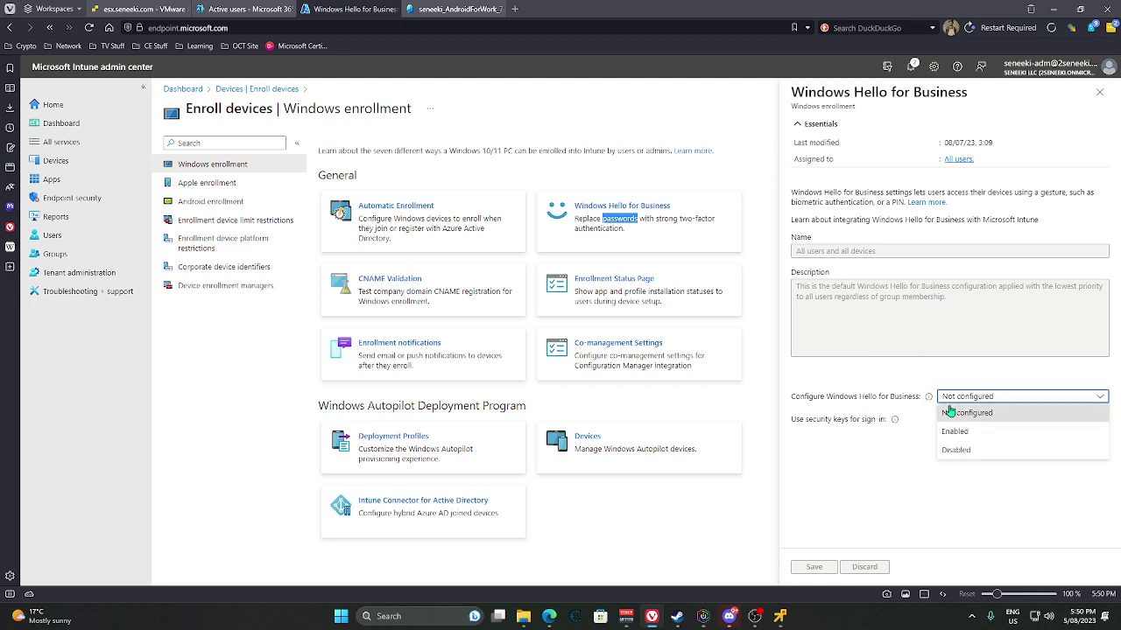
Enable Windows Hello for Business and set the minimum PIN length to 4.
{"action": "left_click", "coordinate": [953, 431]}
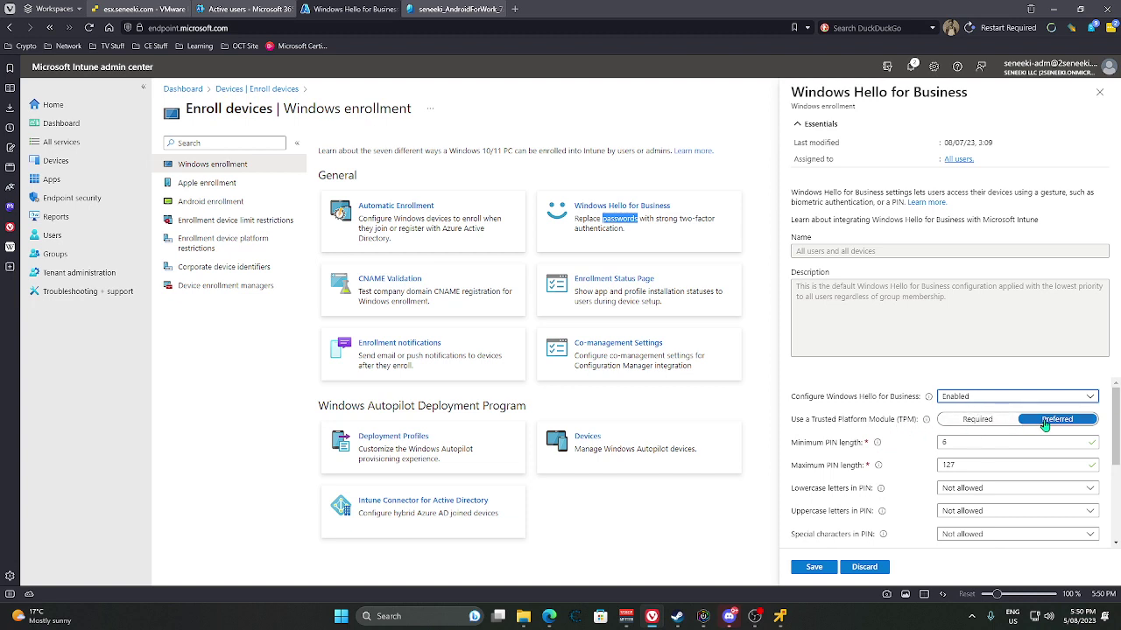
{"action": "scroll", "coordinate": [920, 438], "scroll_direction": "down", "scroll_amount": 1}
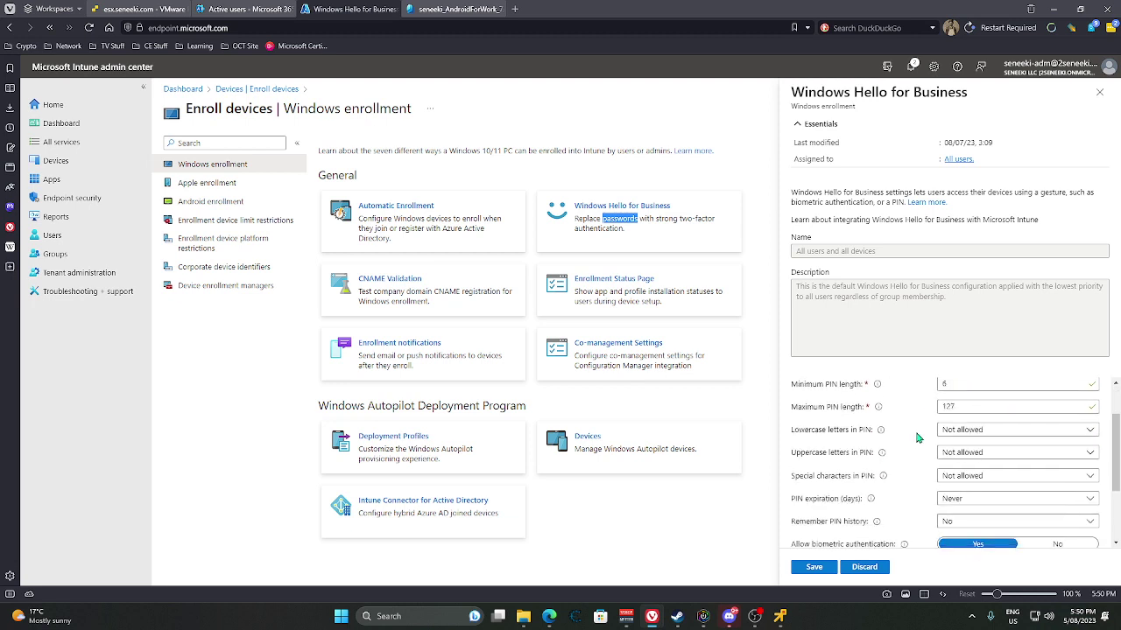
{"action": "scroll", "coordinate": [957, 402], "scroll_direction": "up", "scroll_amount": 1}
{"action": "left_click", "coordinate": [968, 440]}
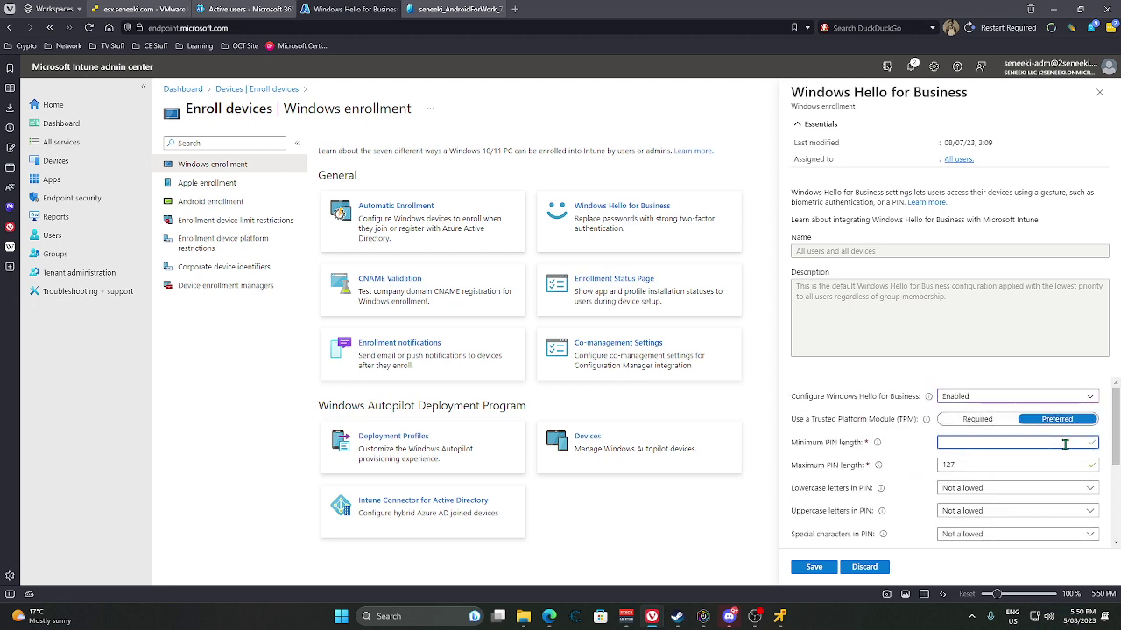
{"action": "type", "text": "4"}
Allow lowercase letters, uppercase letters and special characters in the PIN.
{"action": "scroll", "coordinate": [929, 497], "scroll_direction": "down", "scroll_amount": 1}
{"action": "left_click", "coordinate": [970, 429]}
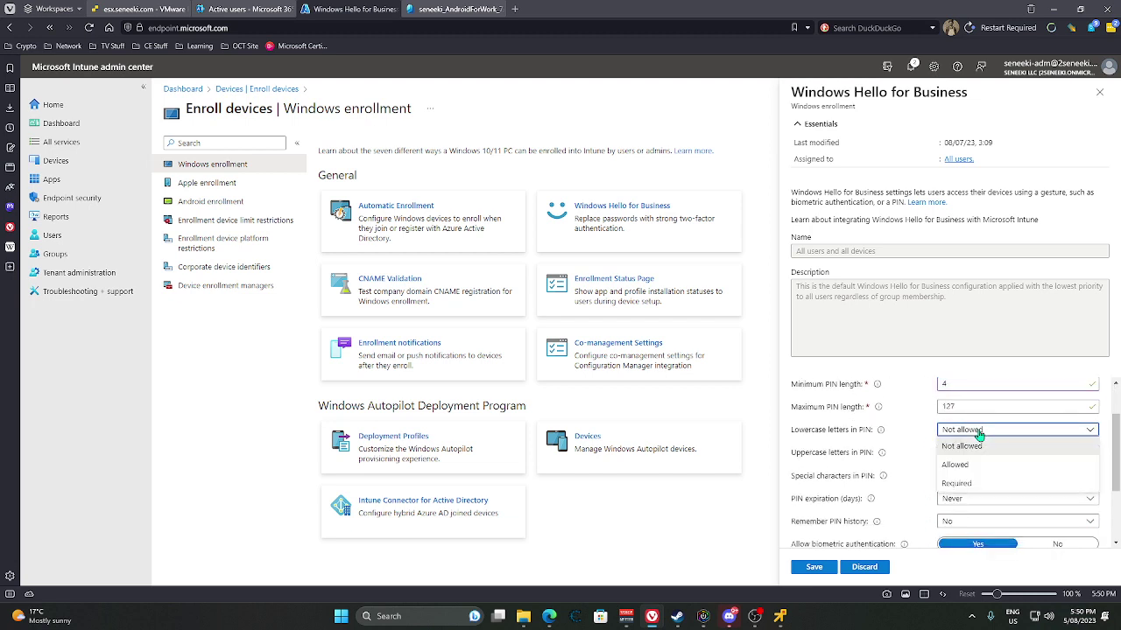
{"action": "left_click", "coordinate": [978, 432]}
{"action": "left_click", "coordinate": [979, 431]}
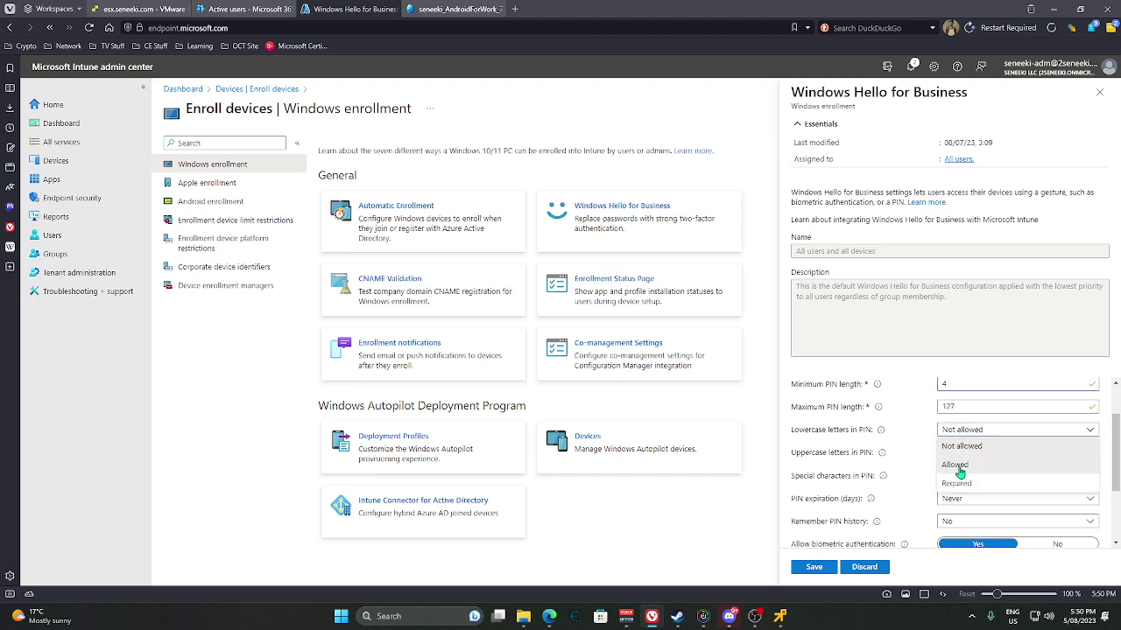
{"action": "left_click", "coordinate": [961, 464]}
{"action": "left_click", "coordinate": [970, 455]}
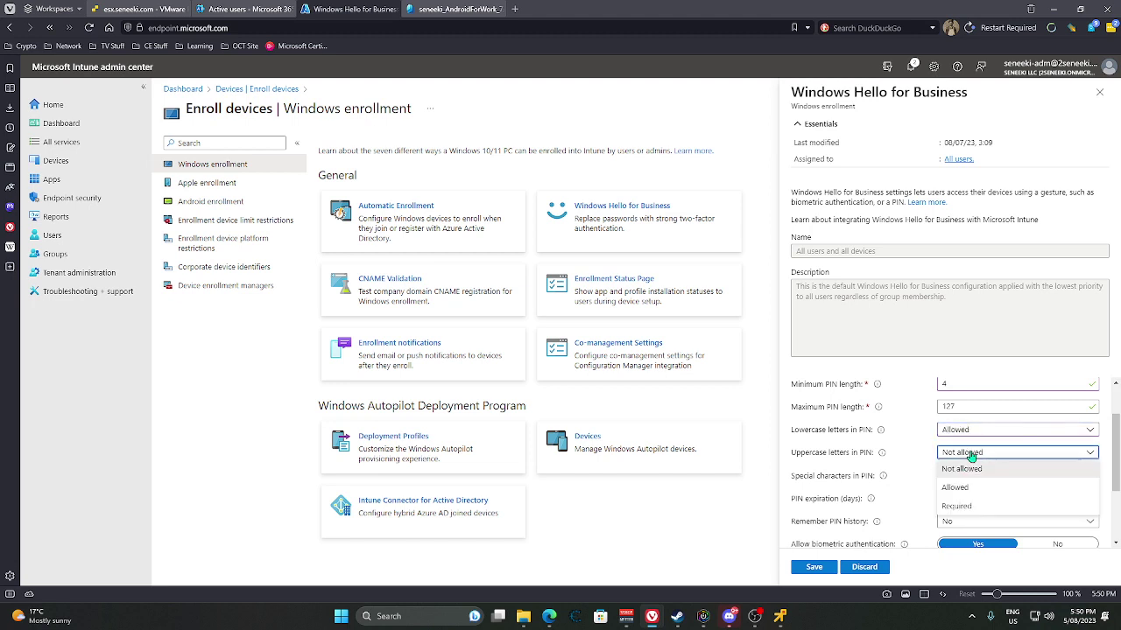
{"action": "left_click", "coordinate": [961, 496]}
{"action": "left_click", "coordinate": [963, 475]}
{"action": "left_click", "coordinate": [954, 514]}
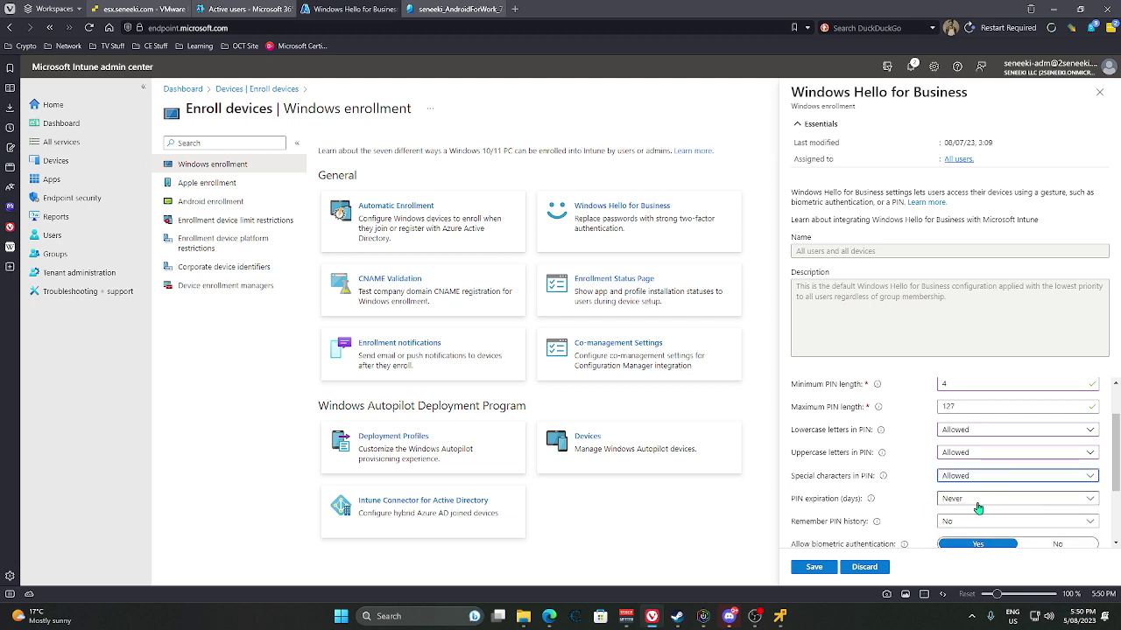
{"action": "left_click", "coordinate": [981, 506]}
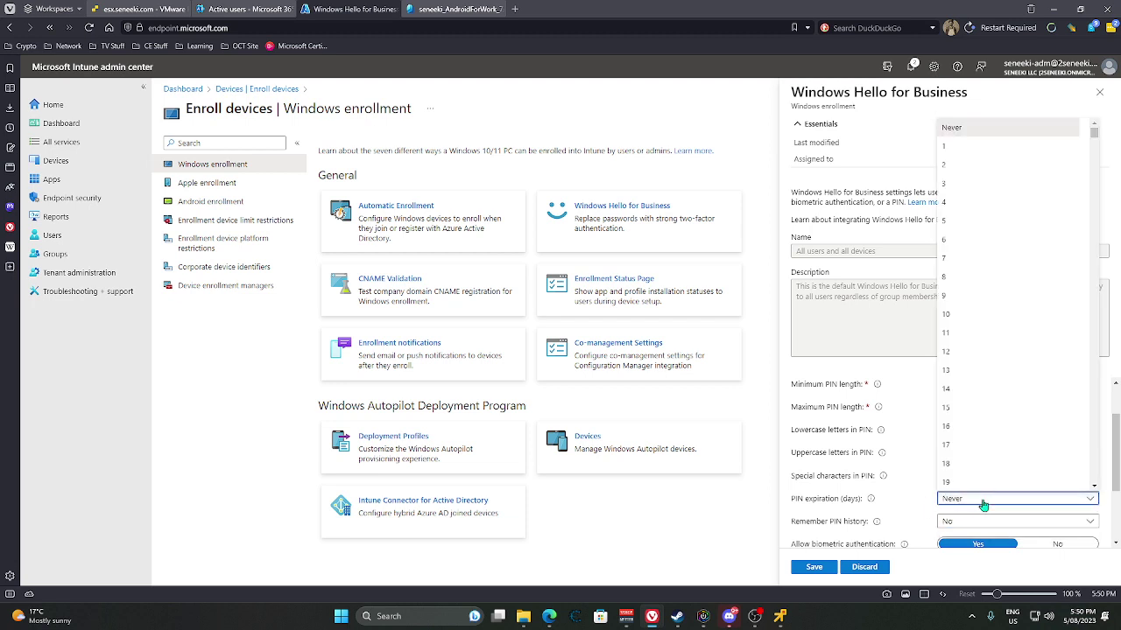
{"action": "scroll", "coordinate": [967, 388], "scroll_direction": "down", "scroll_amount": 6}
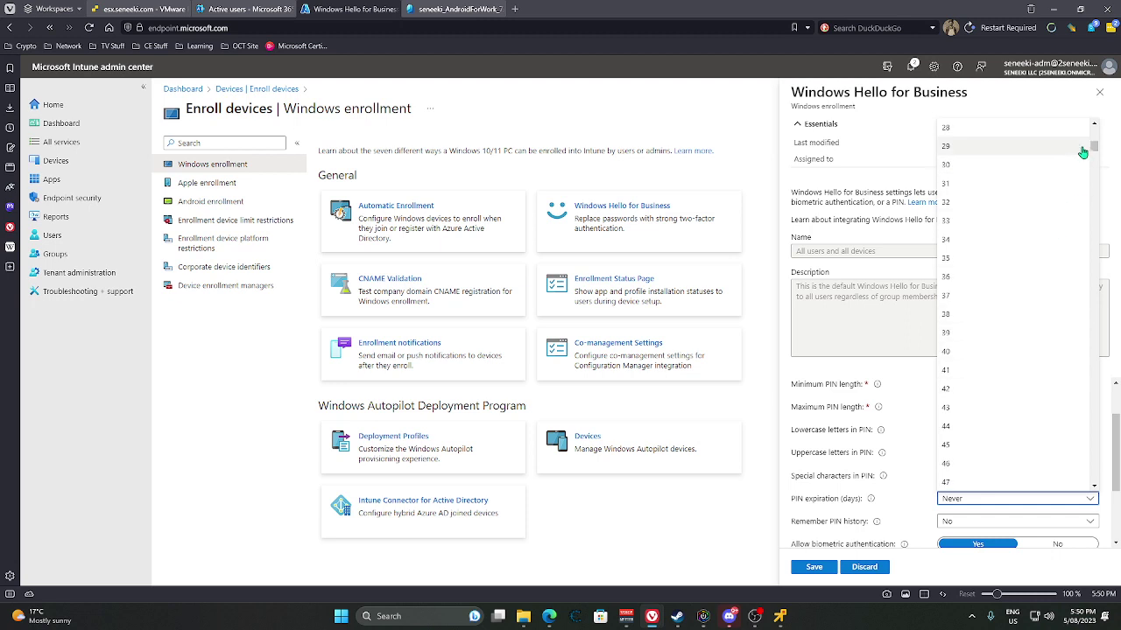
{"action": "left_click_drag", "start_coordinate": [1094, 149], "coordinate": [1094, 131]}
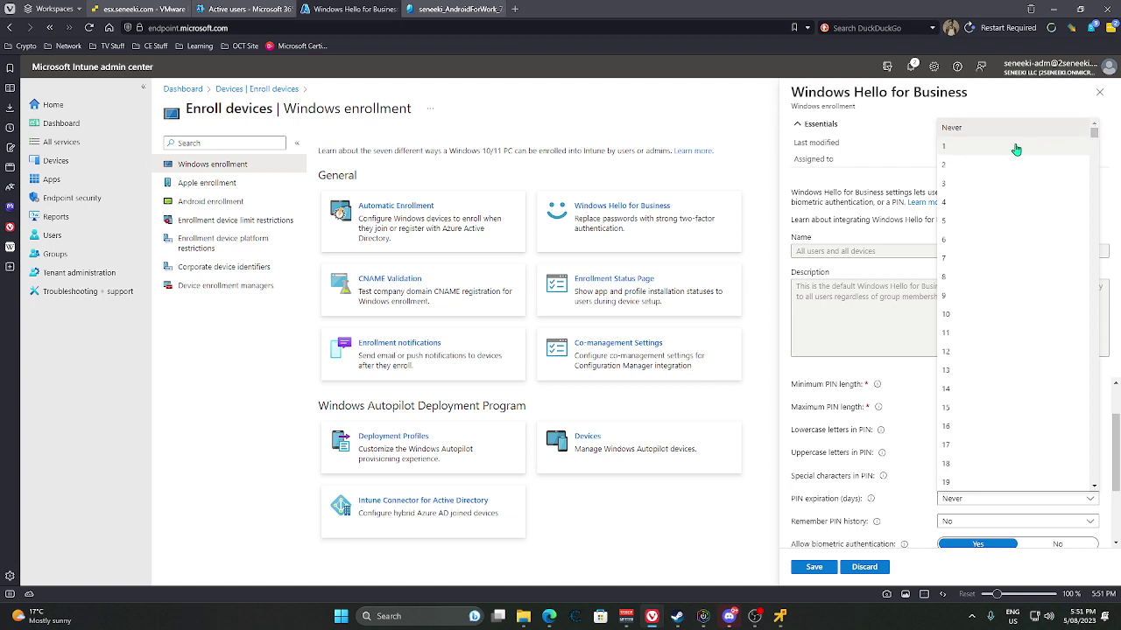
{"action": "scroll", "coordinate": [1089, 145], "scroll_direction": "down", "scroll_amount": 2}
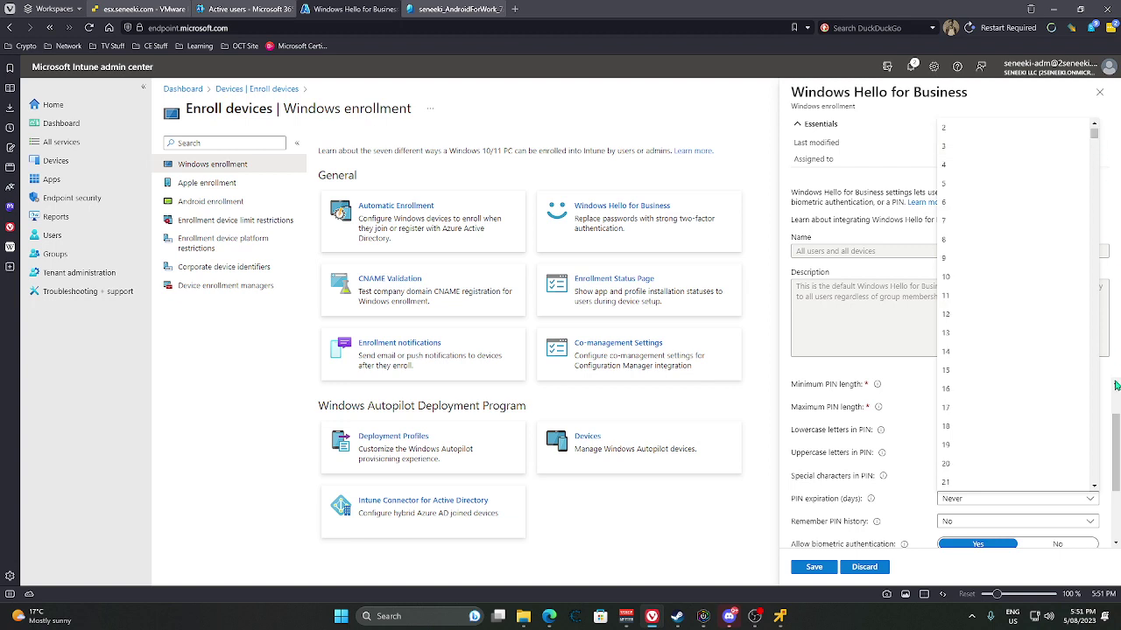
{"action": "left_click", "coordinate": [1085, 370]}
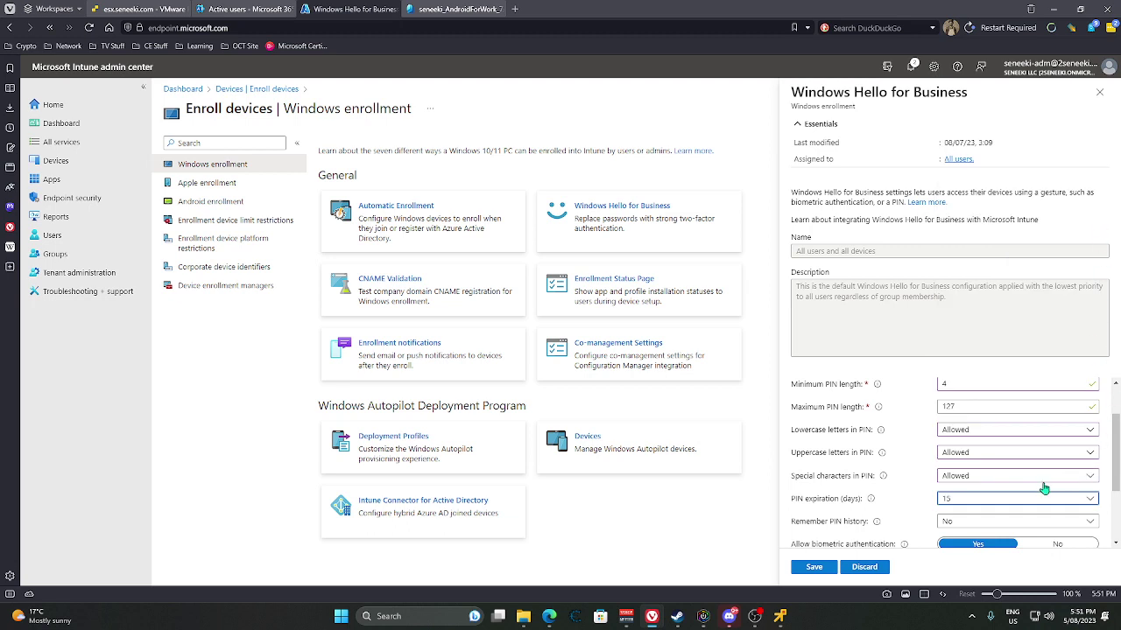
{"action": "left_click", "coordinate": [1087, 499]}
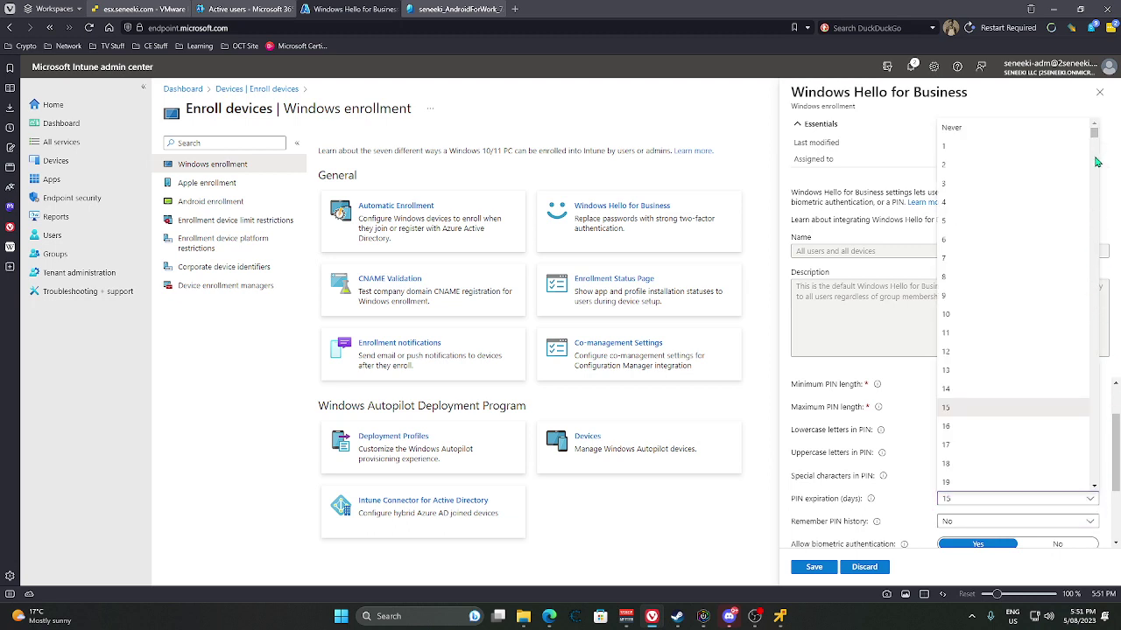
{"action": "scroll", "coordinate": [1096, 298], "scroll_direction": "down", "scroll_amount": 5}
{"action": "scroll", "coordinate": [1096, 339], "scroll_direction": "down", "scroll_amount": 20}
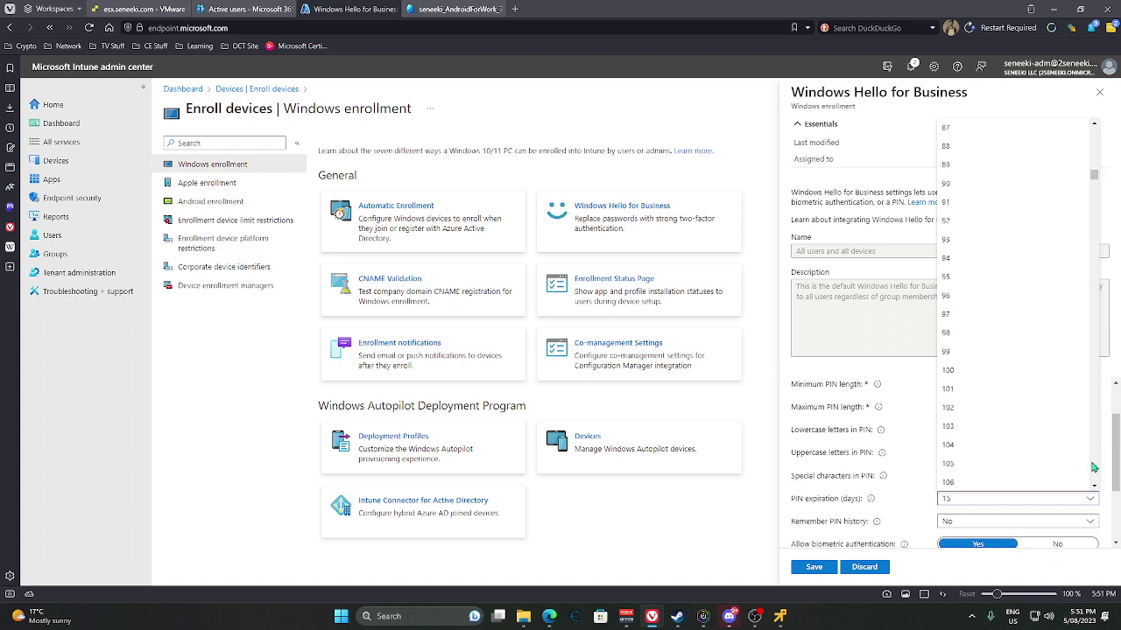
{"action": "left_click_drag", "start_coordinate": [1093, 466], "coordinate": [1095, 492]}
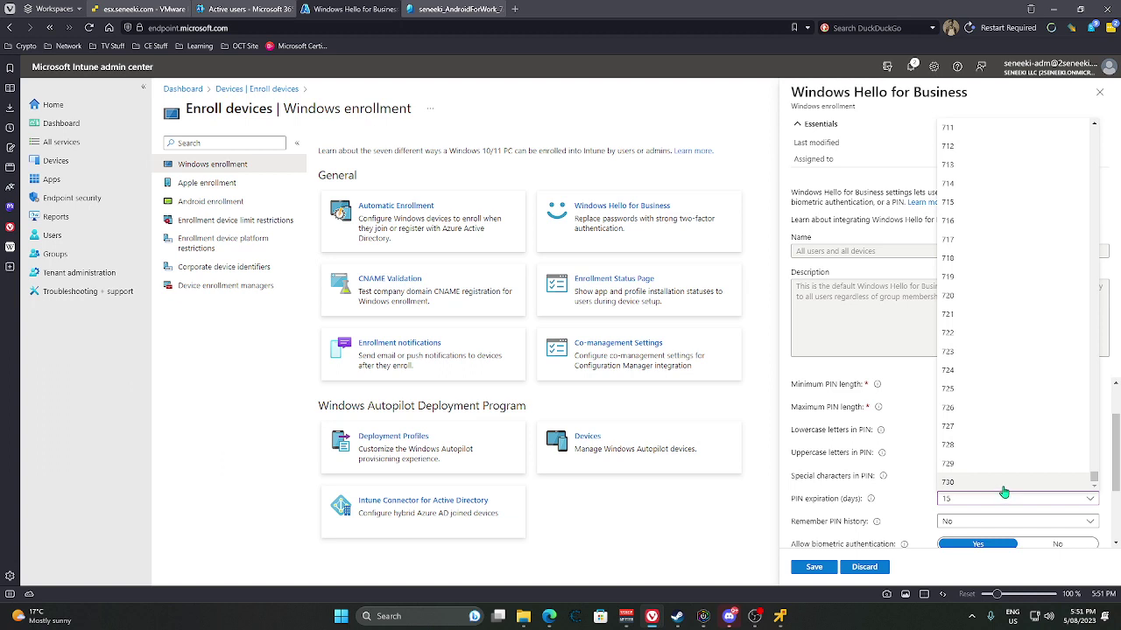
{"action": "left_click", "coordinate": [963, 500]}
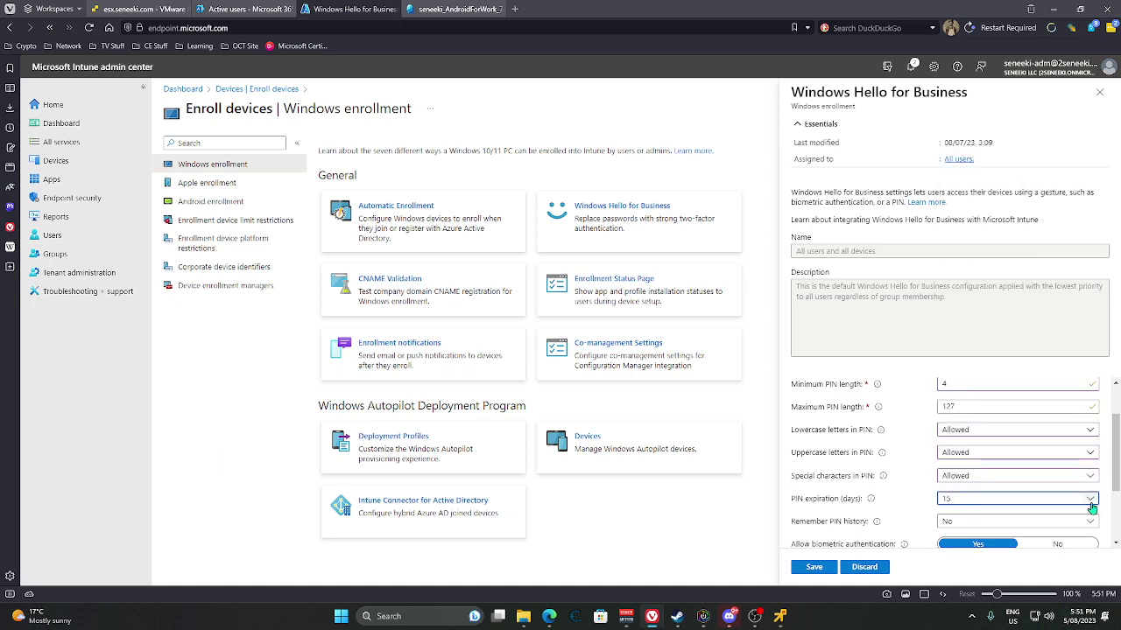
{"action": "left_click", "coordinate": [1091, 502]}
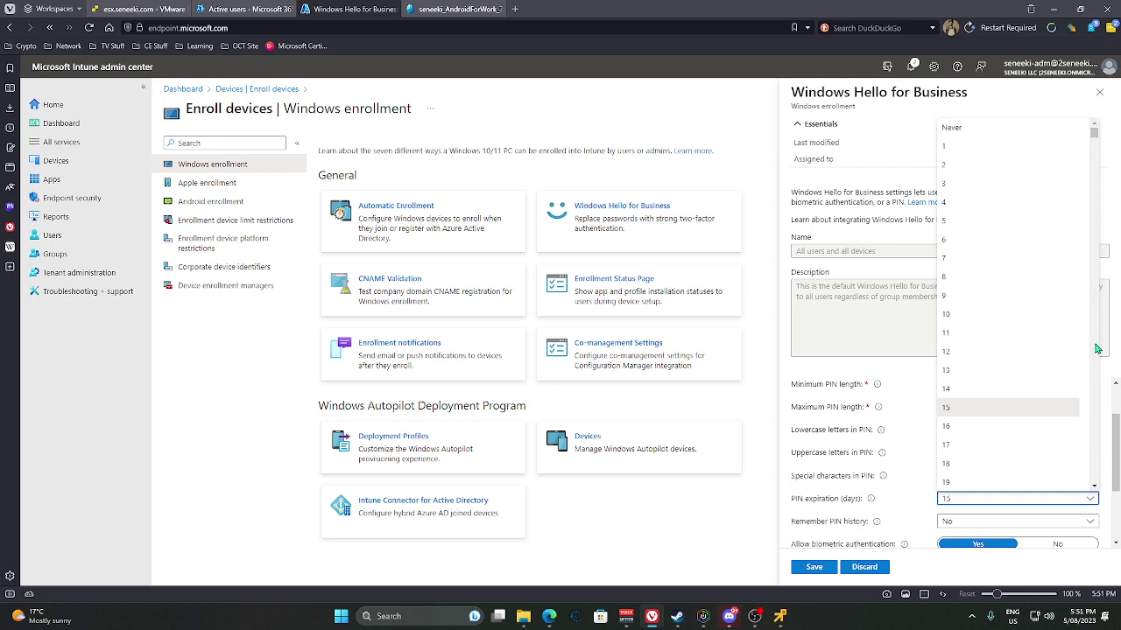
{"action": "left_click", "coordinate": [978, 128]}
Leave Remember PIN history set to No.
{"action": "scroll", "coordinate": [868, 506], "scroll_direction": "down", "scroll_amount": 2}
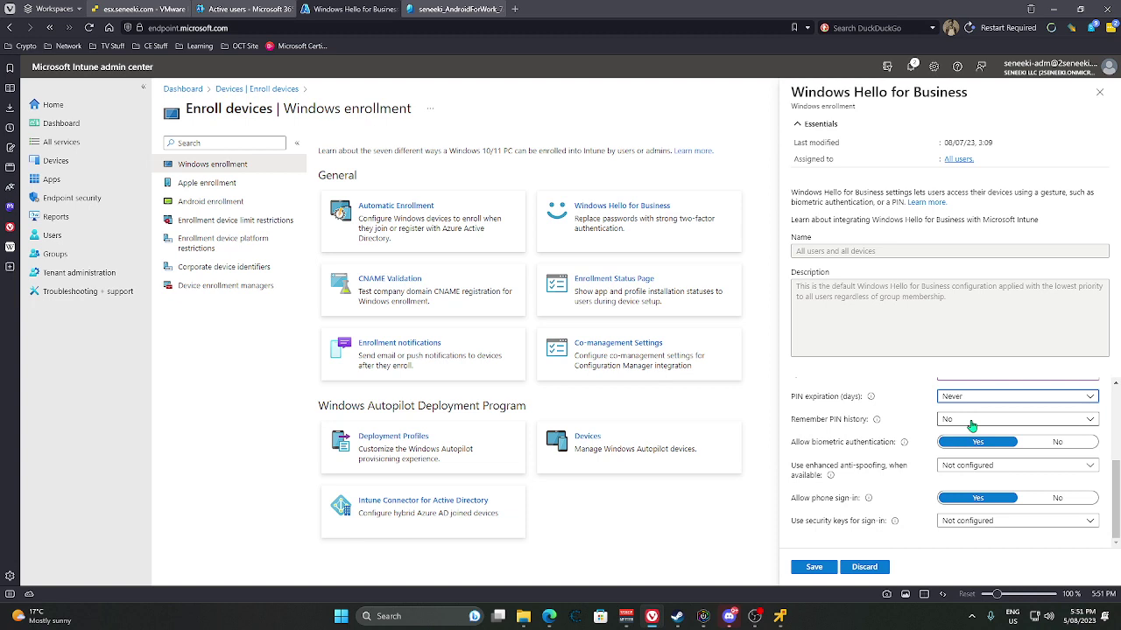
{"action": "left_click", "coordinate": [971, 425]}
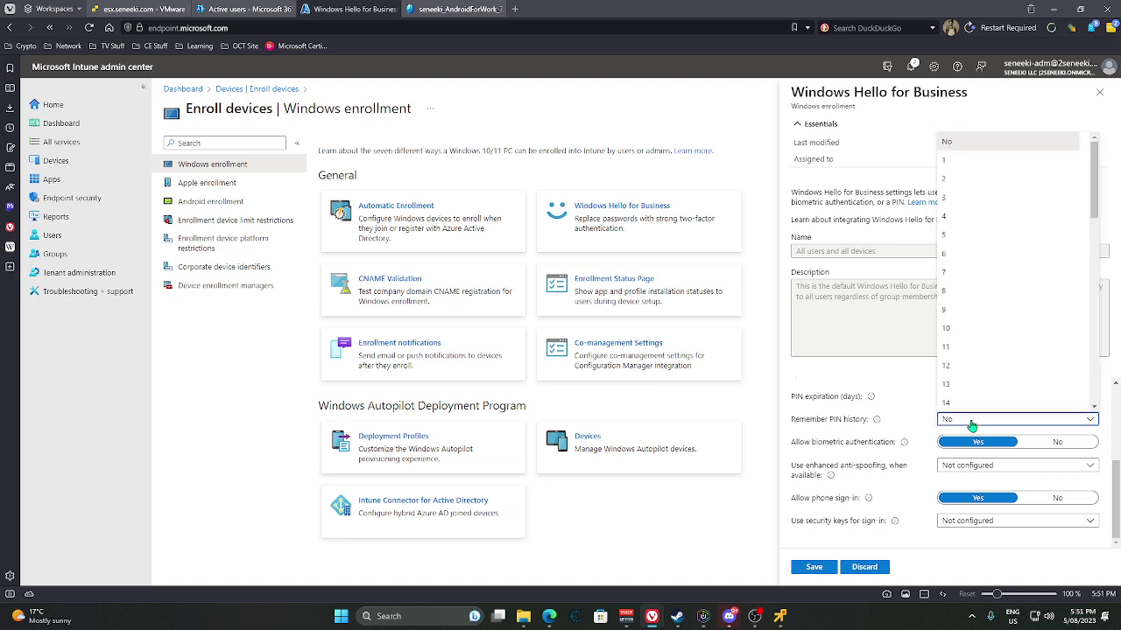
{"action": "scroll", "coordinate": [985, 387], "scroll_direction": "down", "scroll_amount": 5}
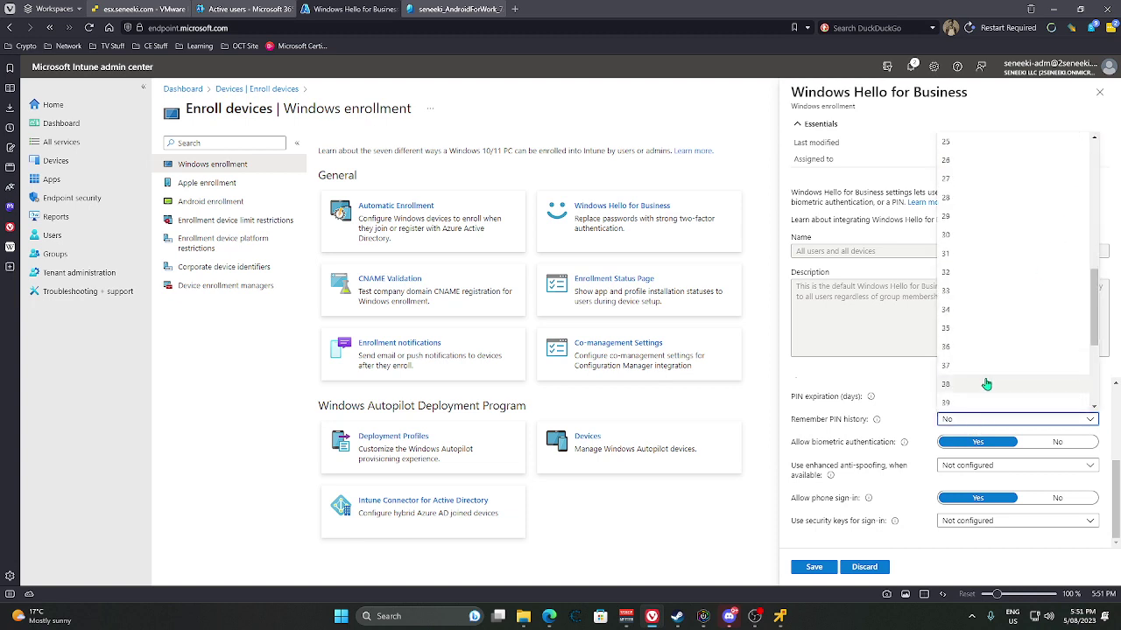
{"action": "scroll", "coordinate": [986, 385], "scroll_direction": "down", "scroll_amount": 3}
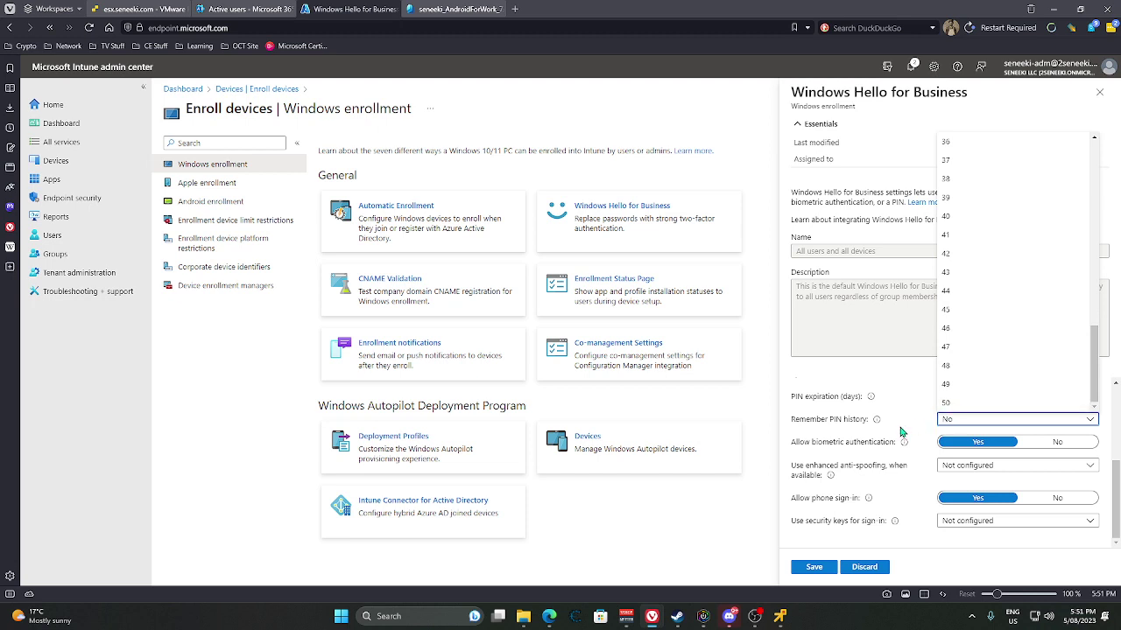
{"action": "left_click", "coordinate": [867, 484]}
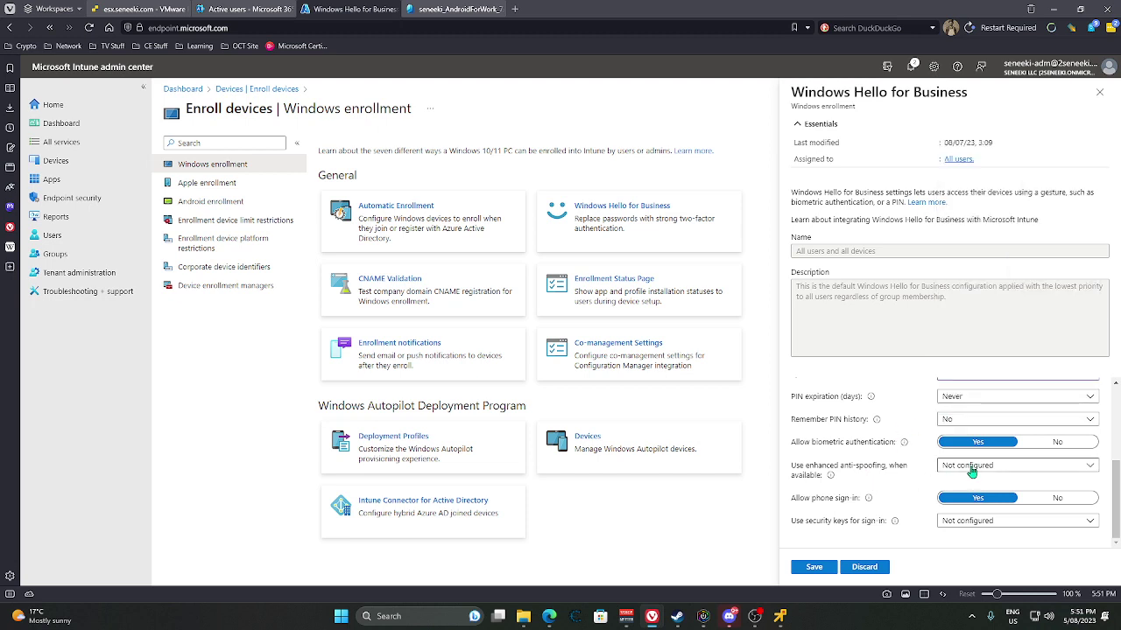
Set enhanced anti-spoofing to Yes, enable security-key sign-in, and save the policy.
{"action": "left_click", "coordinate": [970, 471]}
{"action": "left_click", "coordinate": [951, 499]}
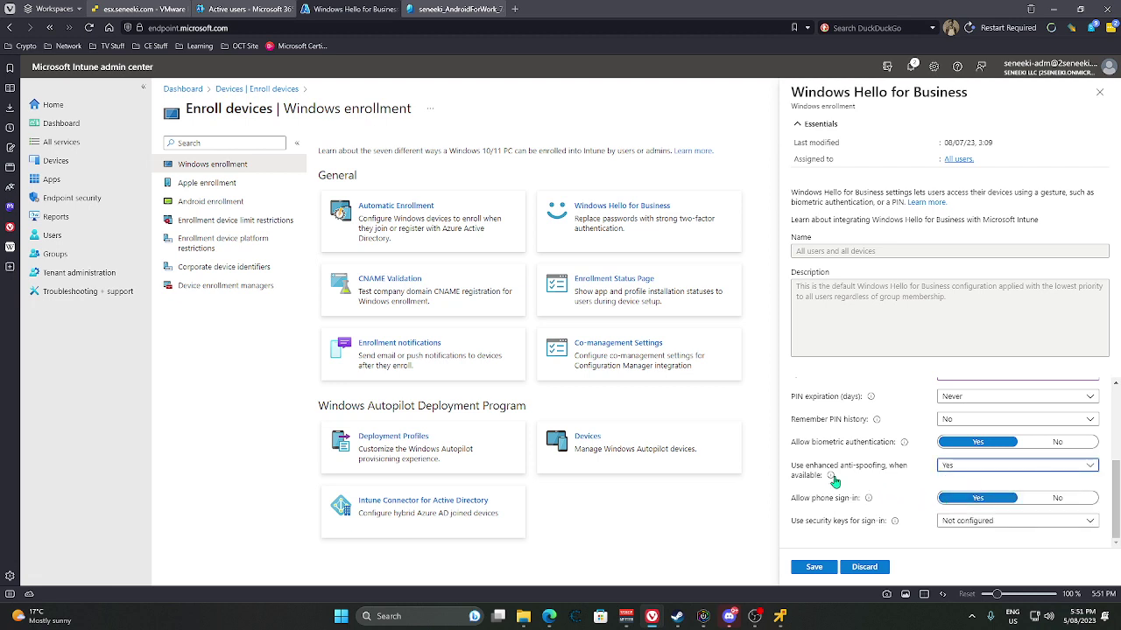
{"action": "mouse_move", "coordinate": [831, 477]}
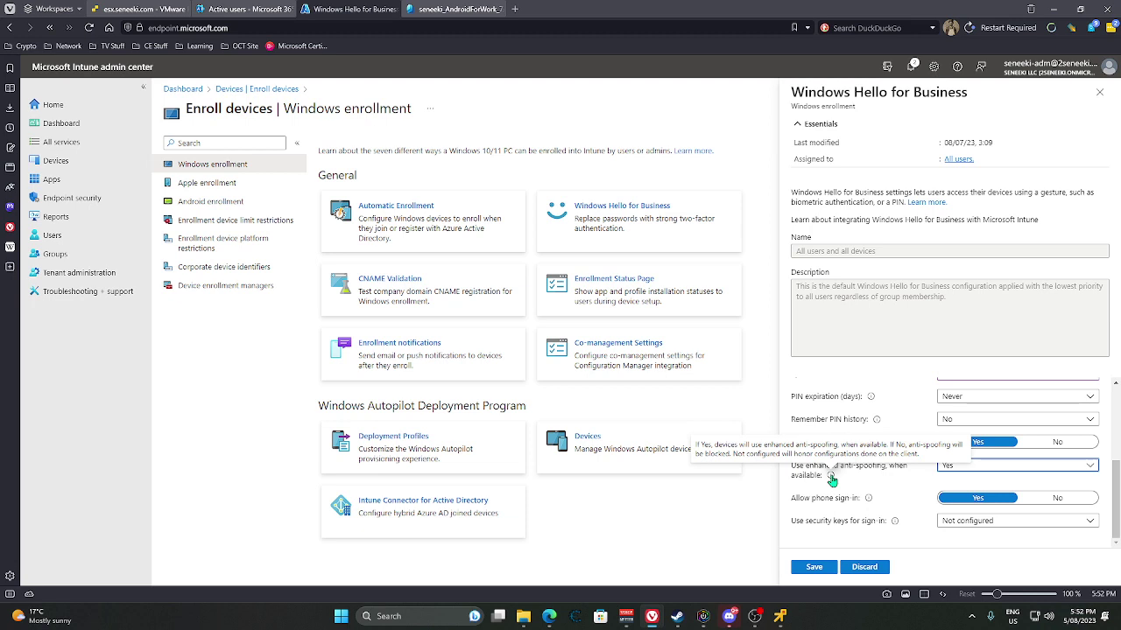
{"action": "left_click", "coordinate": [955, 520]}
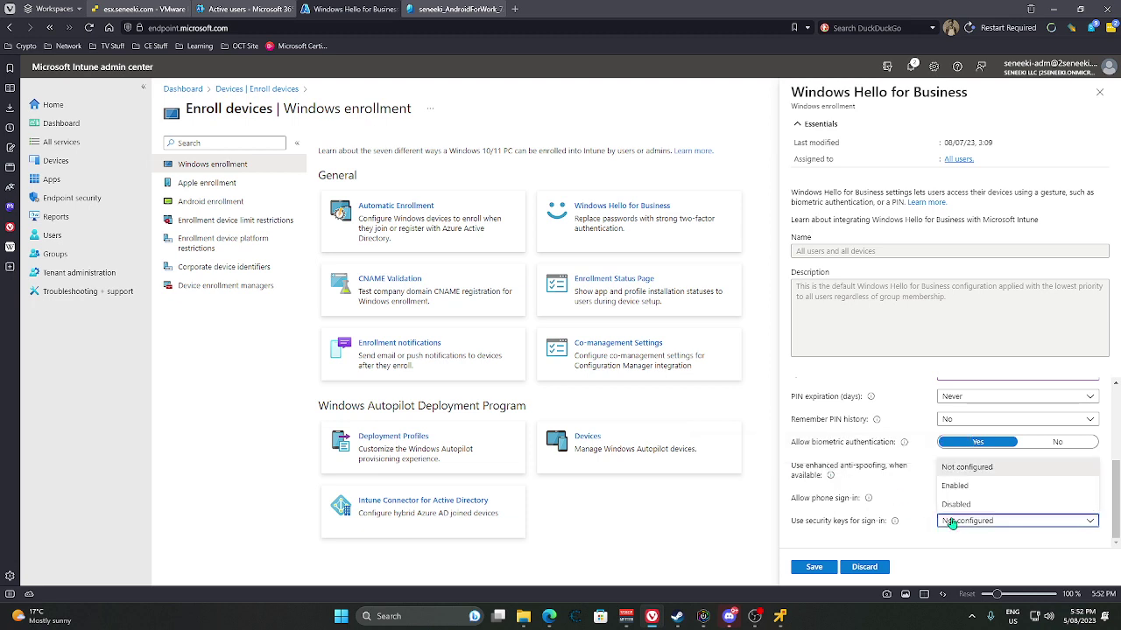
{"action": "left_click", "coordinate": [955, 486]}
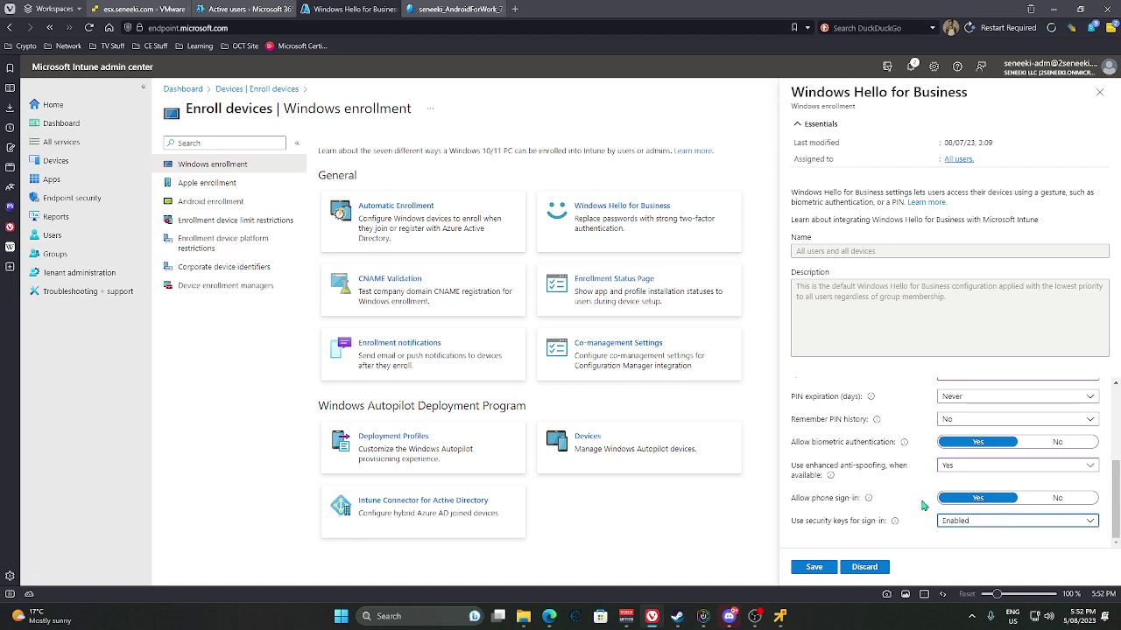
{"action": "left_click", "coordinate": [978, 499]}
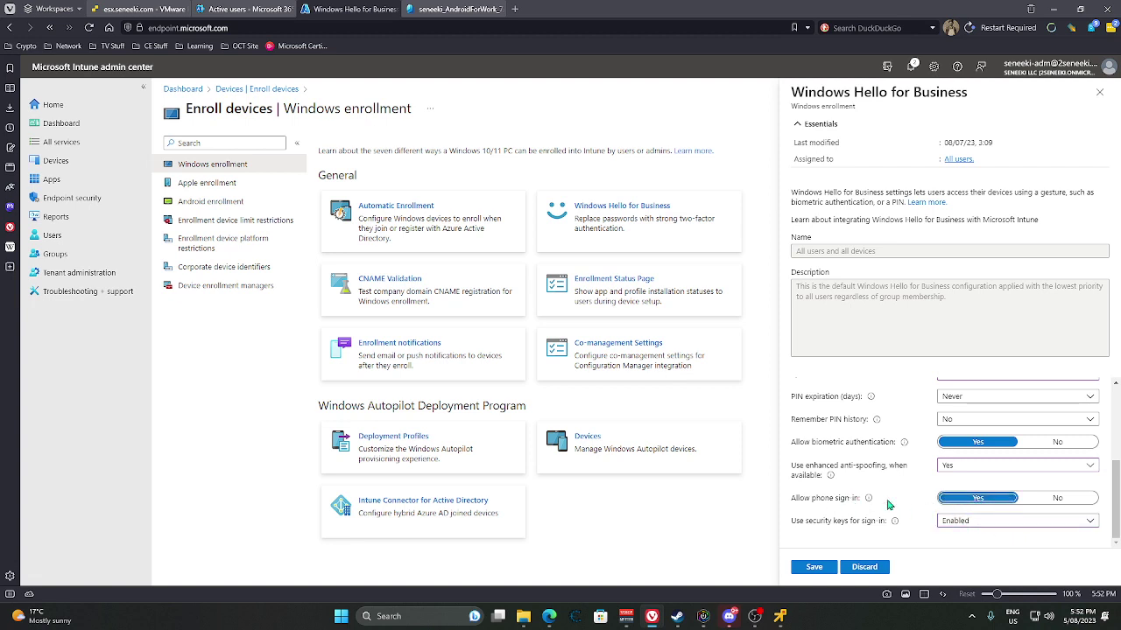
{"action": "left_click", "coordinate": [805, 569]}
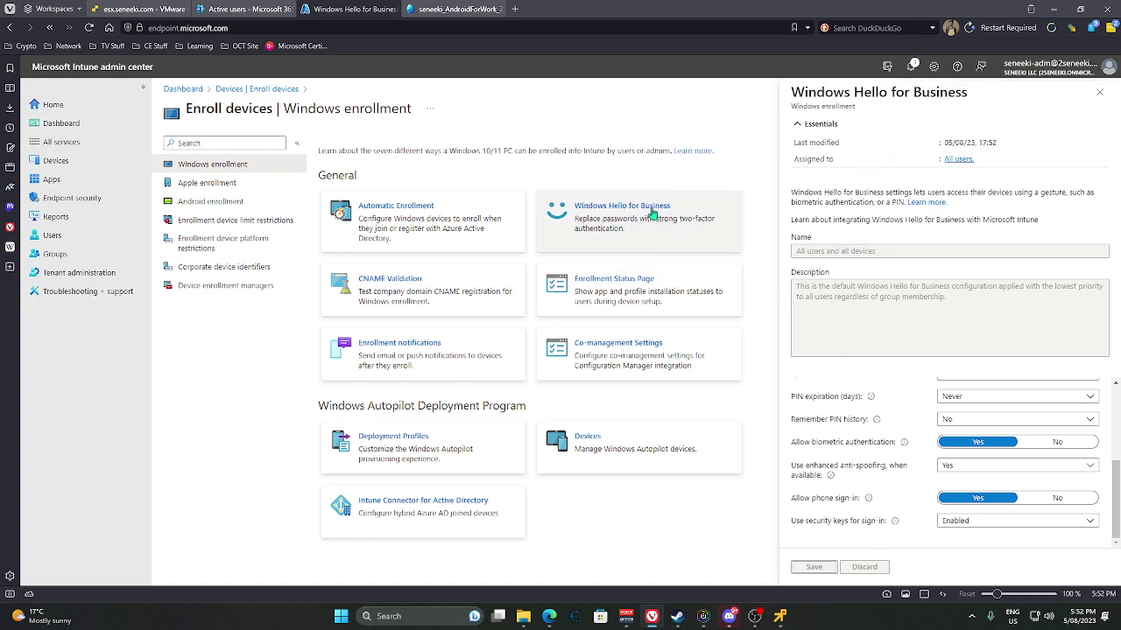
Keep Windows Hello for Business Enabled and open the Enrollment Status Page list with its Default profile.
{"action": "scroll", "coordinate": [904, 452], "scroll_direction": "up", "scroll_amount": 3}
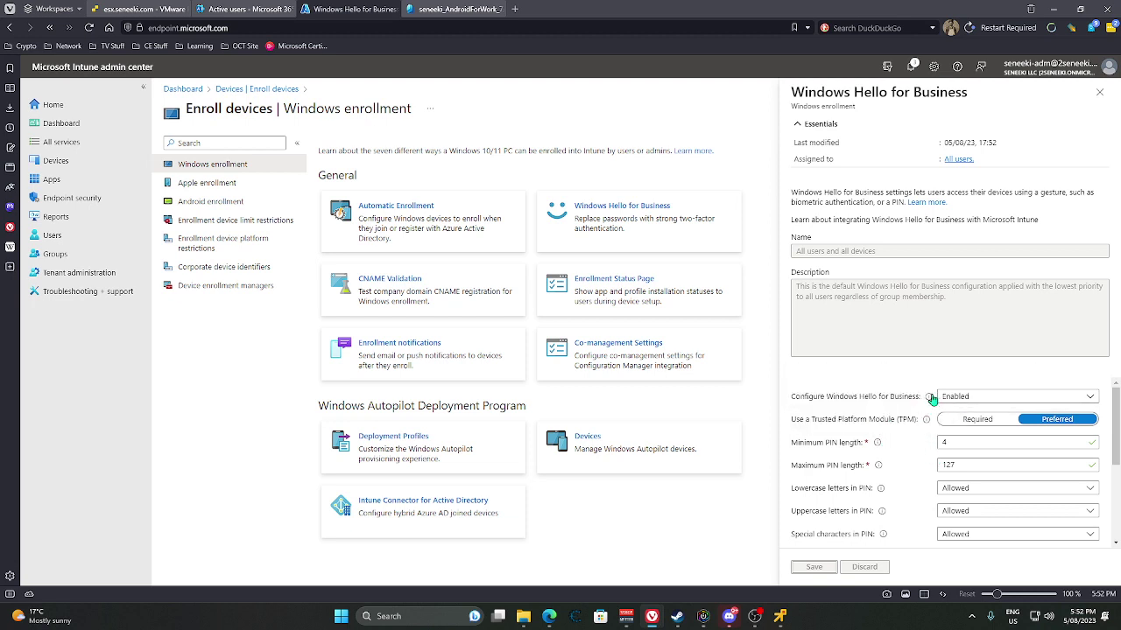
{"action": "left_click", "coordinate": [963, 398]}
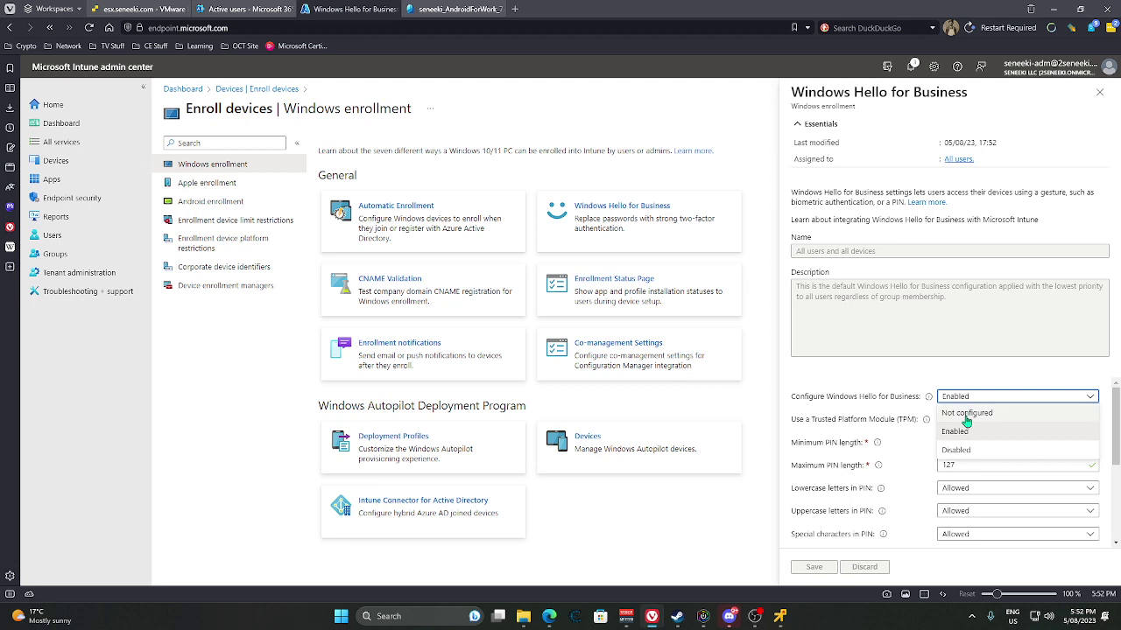
{"action": "left_click", "coordinate": [954, 431]}
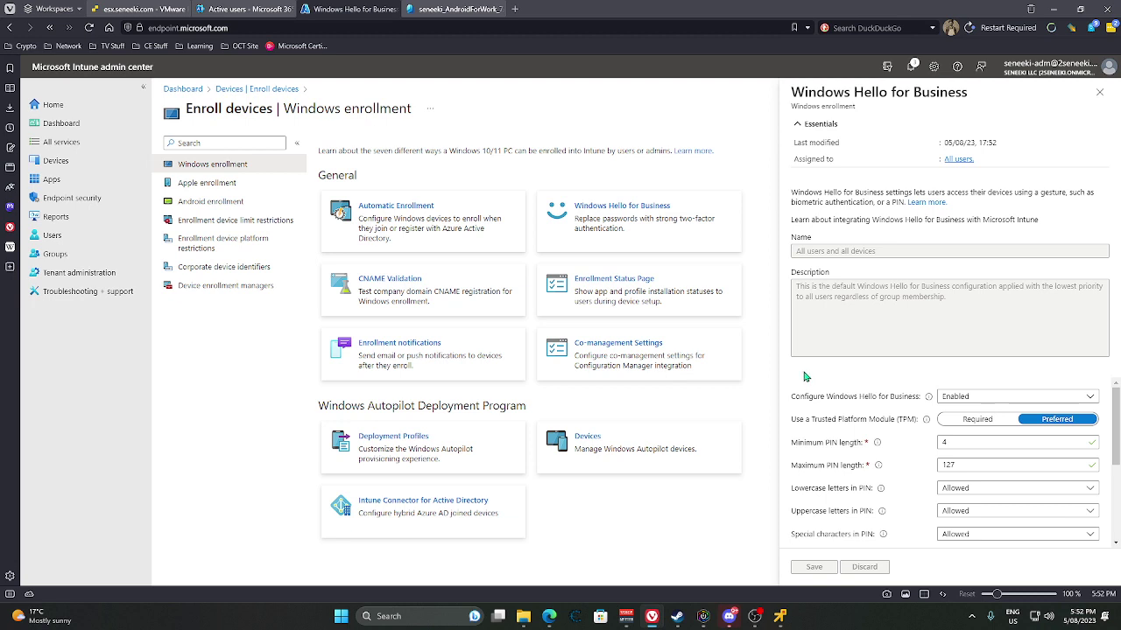
{"action": "left_click", "coordinate": [679, 307]}
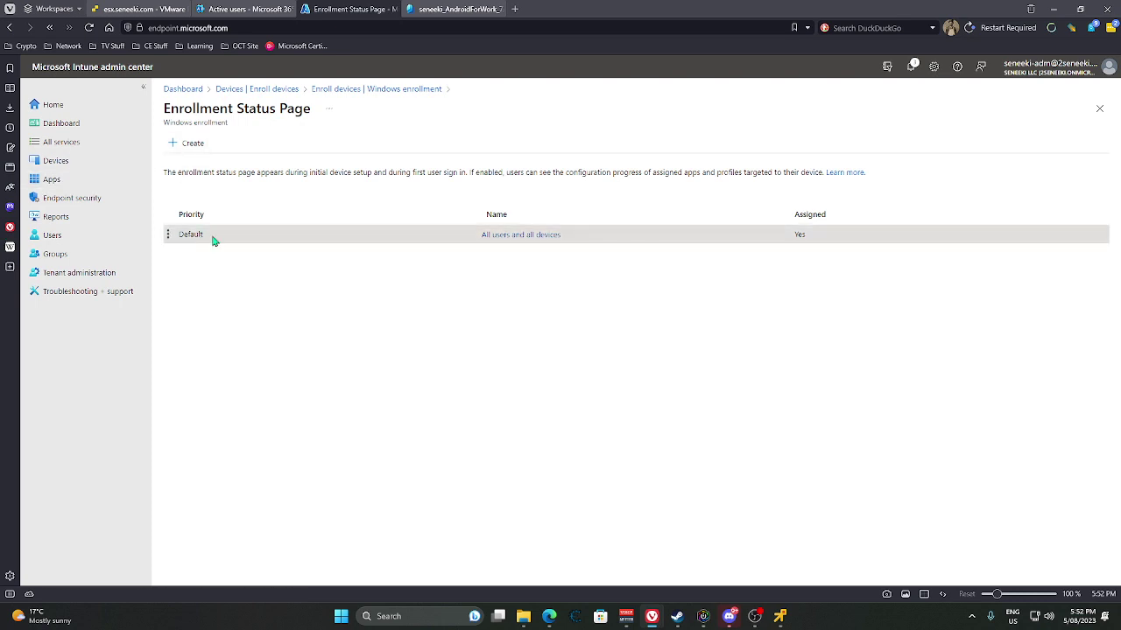
Review the All users and all devices enrollment status profile's properties, then return to My Dashboard.
{"action": "left_click", "coordinate": [514, 237]}
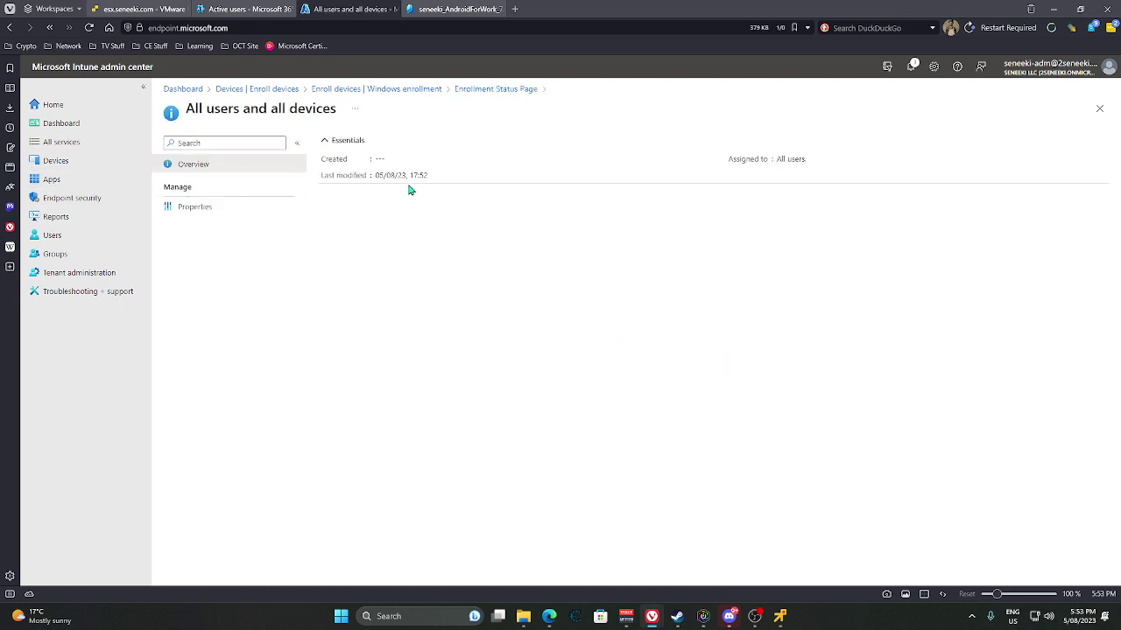
{"action": "left_click", "coordinate": [202, 208]}
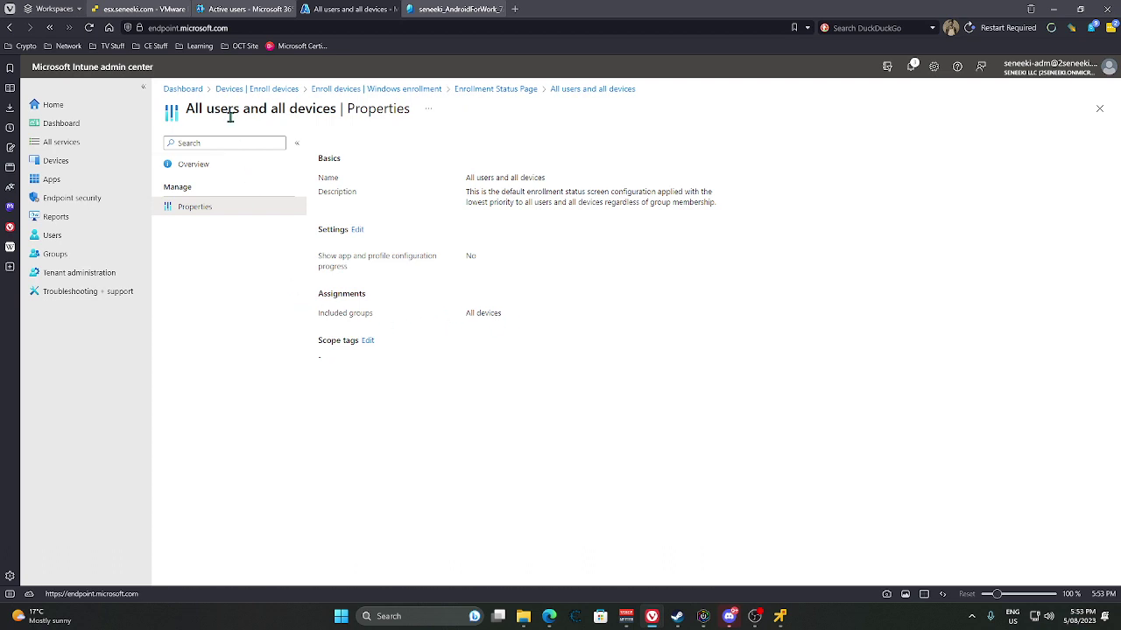
{"action": "left_click", "coordinate": [184, 91]}
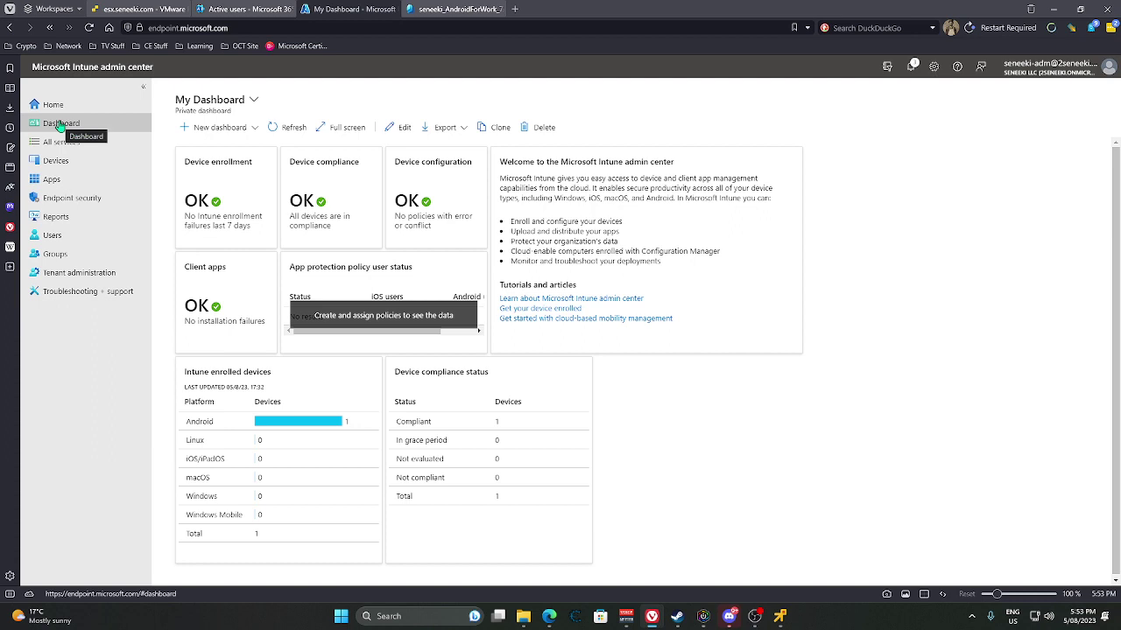
Go from Get your device enrolled to Windows enrollment and select the Automatic Enrollment tile.
{"action": "left_click", "coordinate": [538, 308]}
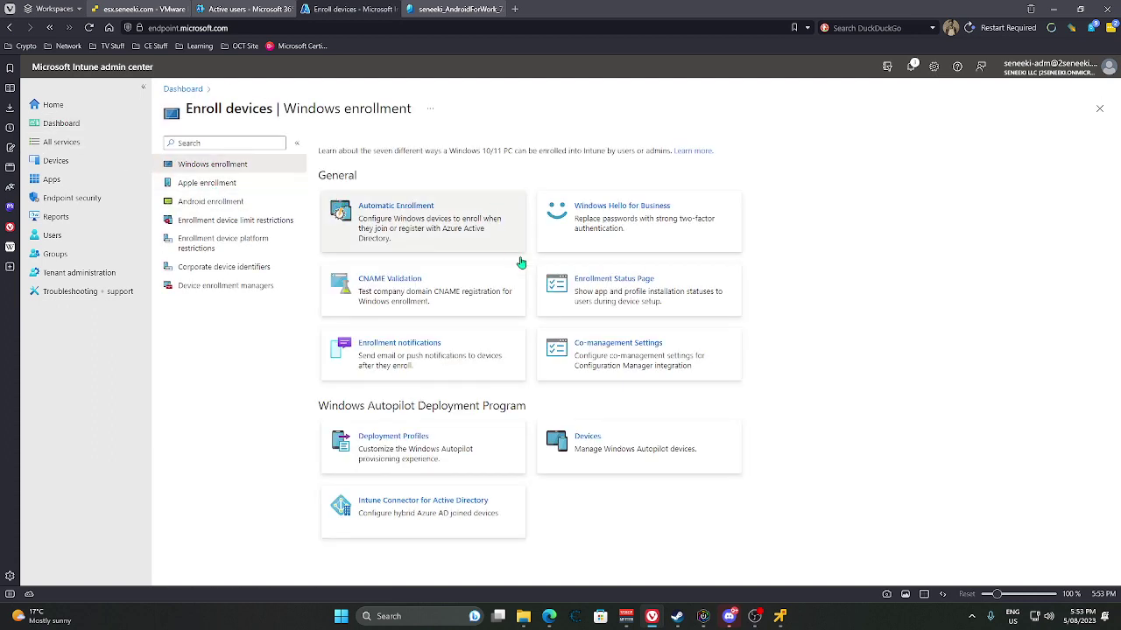
{"action": "left_click", "coordinate": [623, 362]}
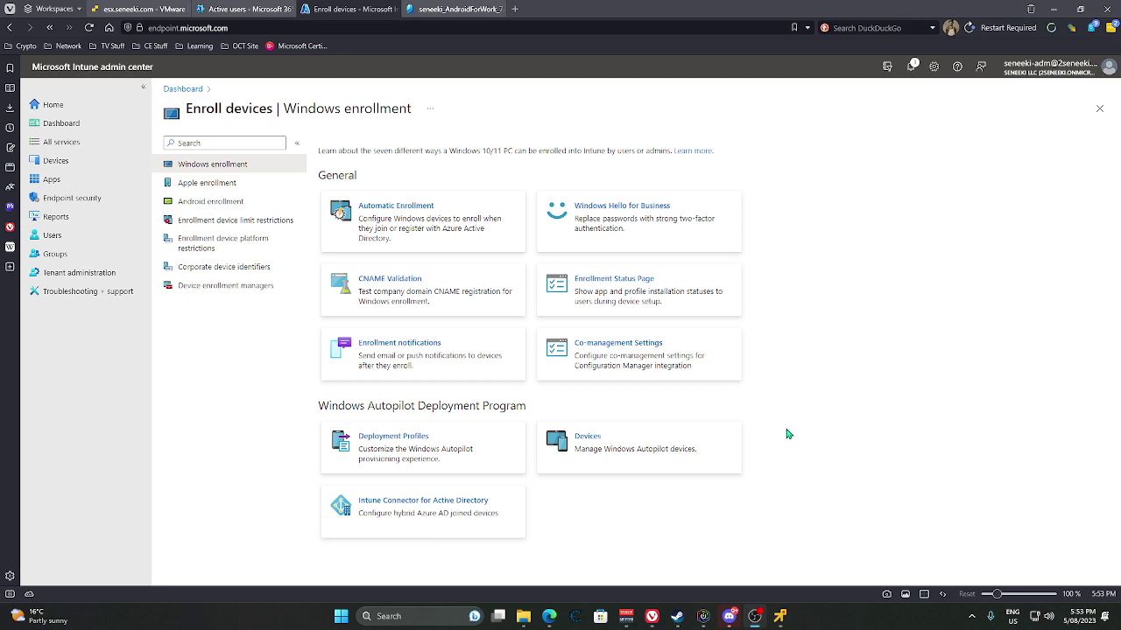
{"action": "left_click", "coordinate": [402, 218]}
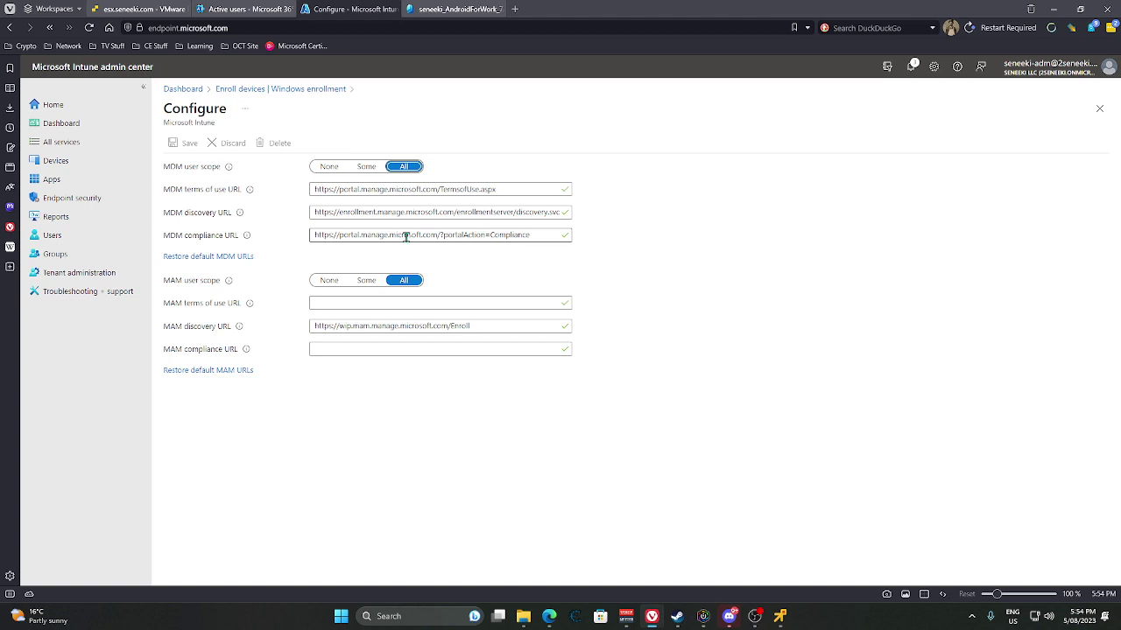
Inspect the MDM compliance, discovery and terms of use URLs, then head back to Windows enrollment.
{"action": "left_click_drag", "start_coordinate": [342, 235], "coordinate": [550, 233]}
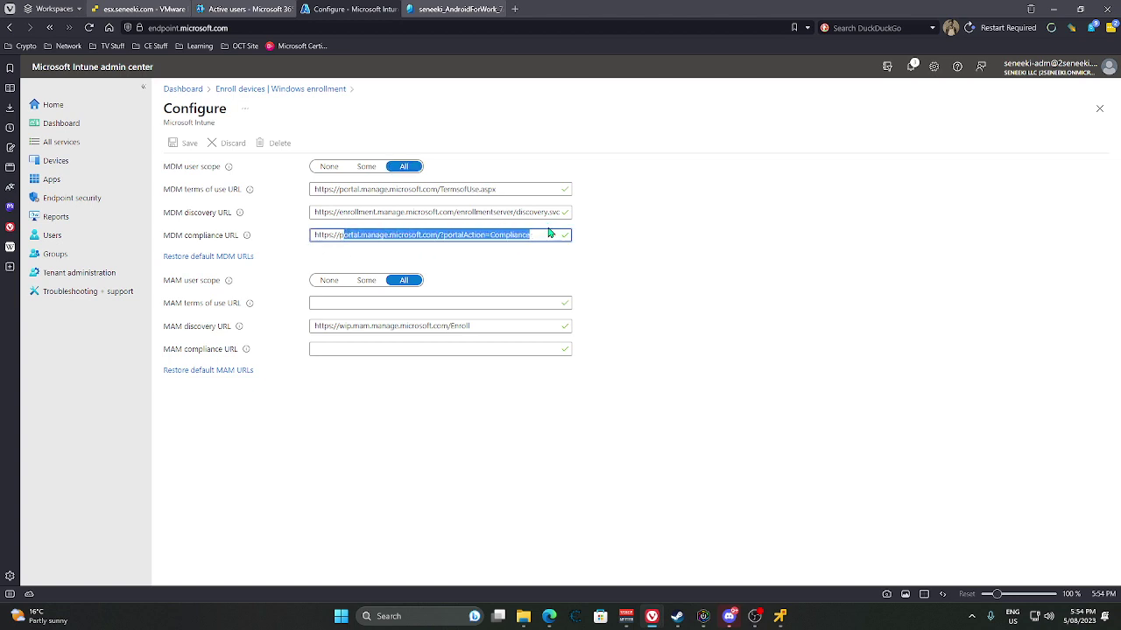
{"action": "left_click", "coordinate": [622, 273]}
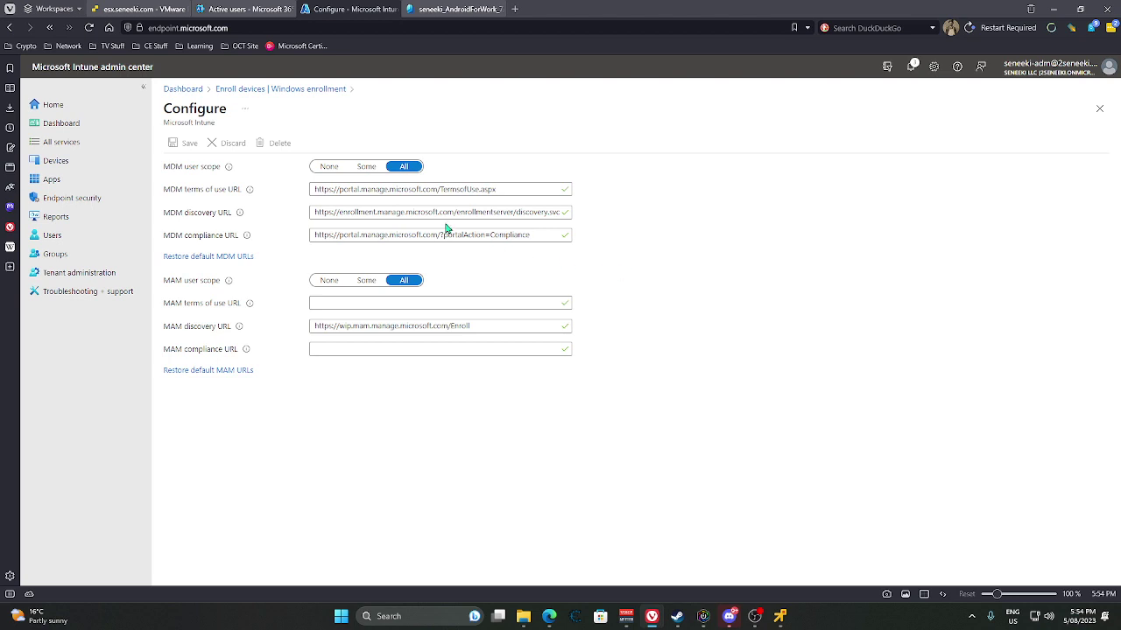
{"action": "left_click_drag", "start_coordinate": [343, 211], "coordinate": [579, 208]}
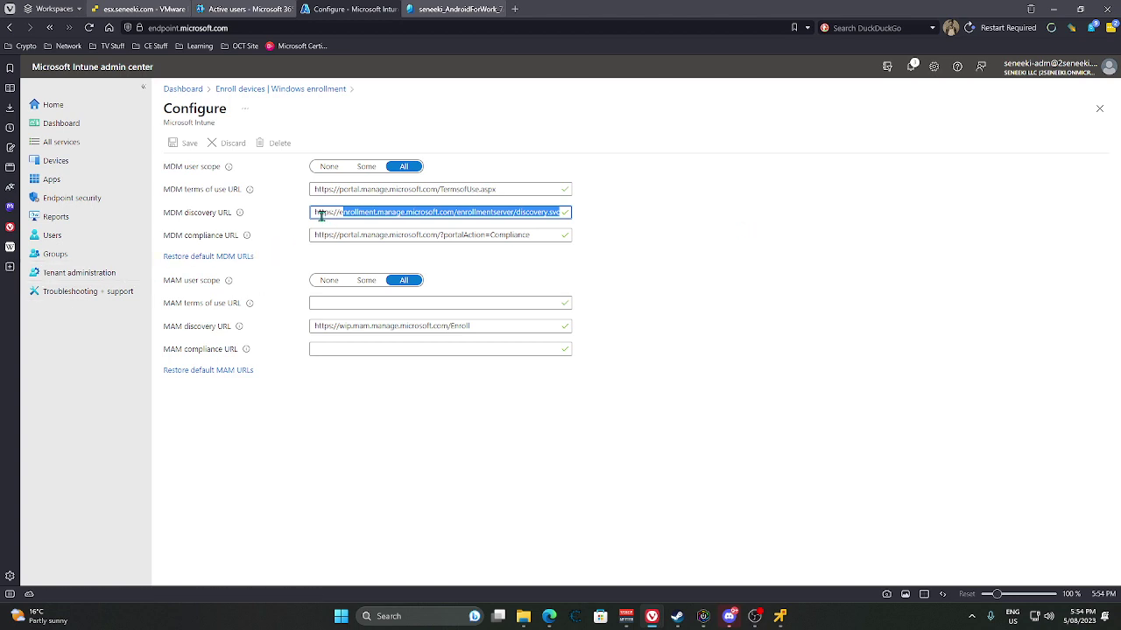
{"action": "left_click_drag", "start_coordinate": [320, 213], "coordinate": [658, 218]}
{"action": "left_click_drag", "start_coordinate": [330, 189], "coordinate": [550, 188]}
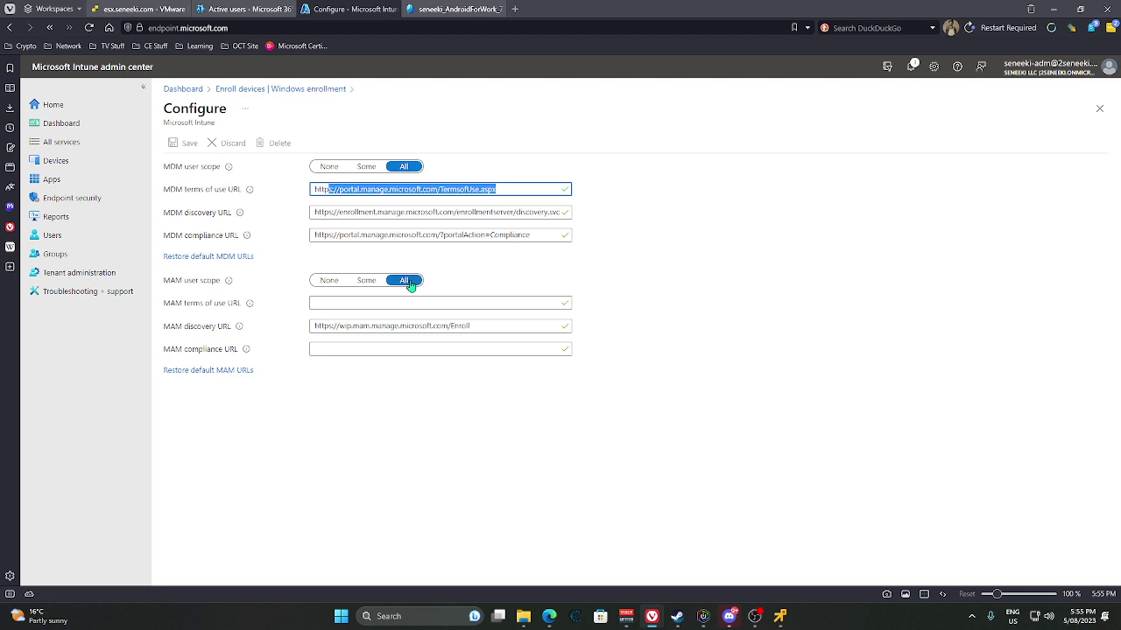
{"action": "left_click", "coordinate": [466, 122]}
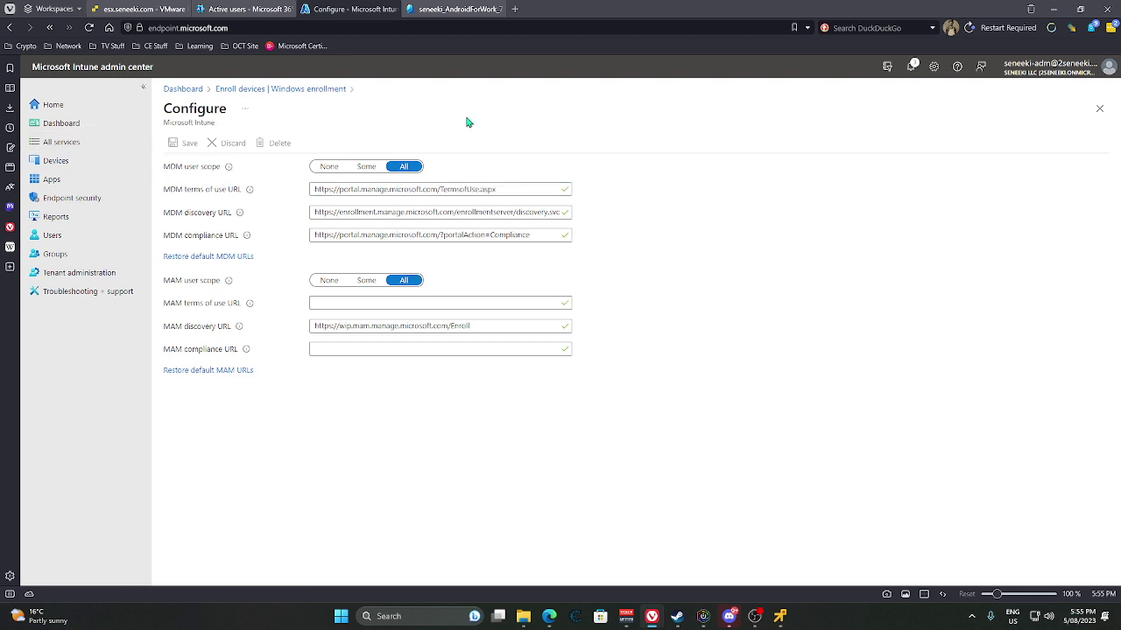
Return to the Windows enrollment page and switch to the Microsoft 365 Active users tab.
{"action": "left_click", "coordinate": [298, 89]}
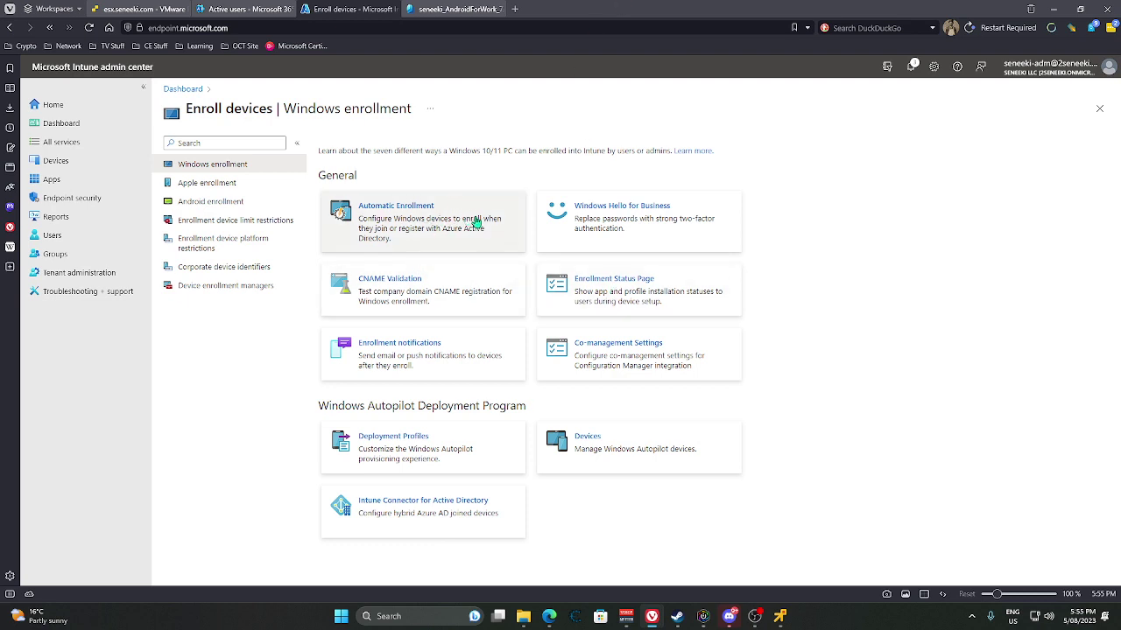
{"action": "left_click", "coordinate": [245, 8]}
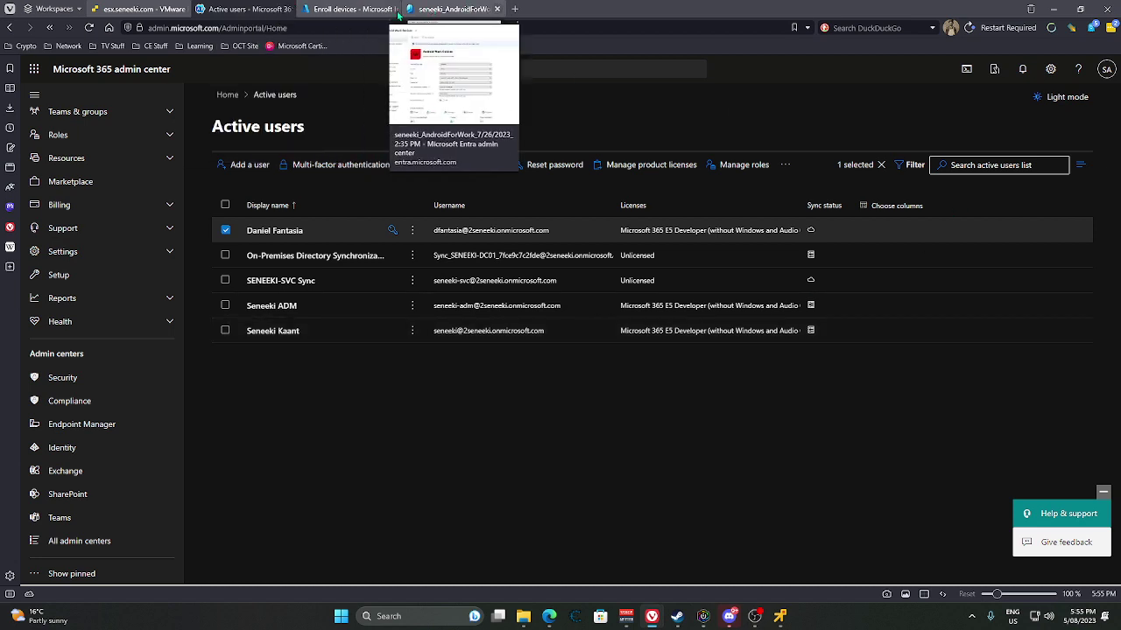
Switch to the Entra tab showing the AndroidForWork device's details.
{"action": "left_click", "coordinate": [442, 9]}
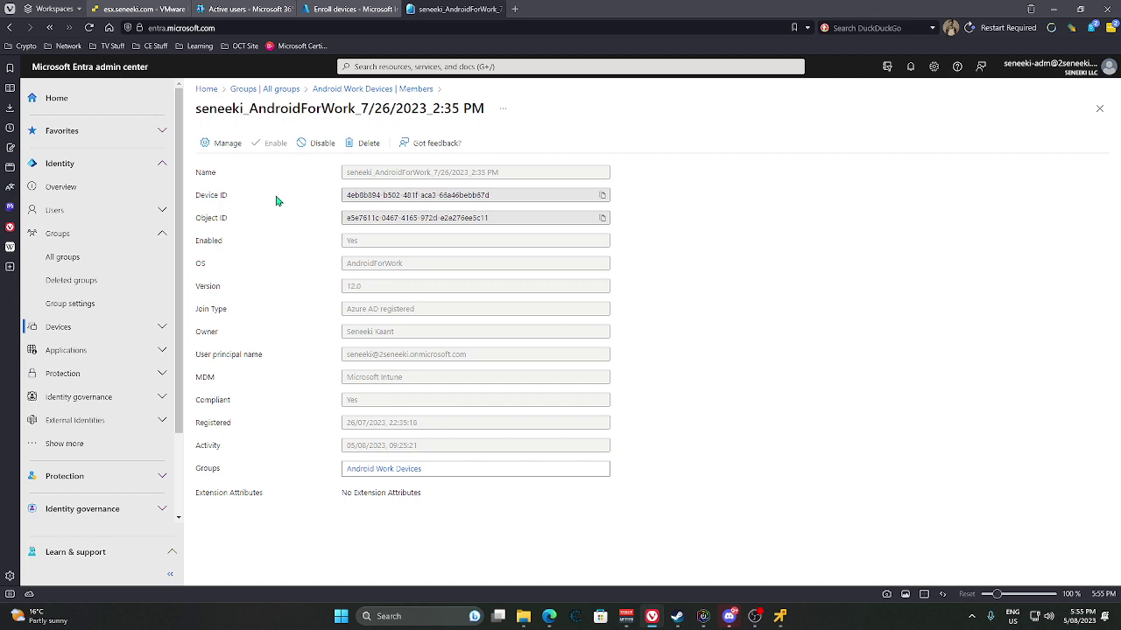
Switch back to the Intune tab with the Windows enrollment page.
{"action": "left_click", "coordinate": [350, 9]}
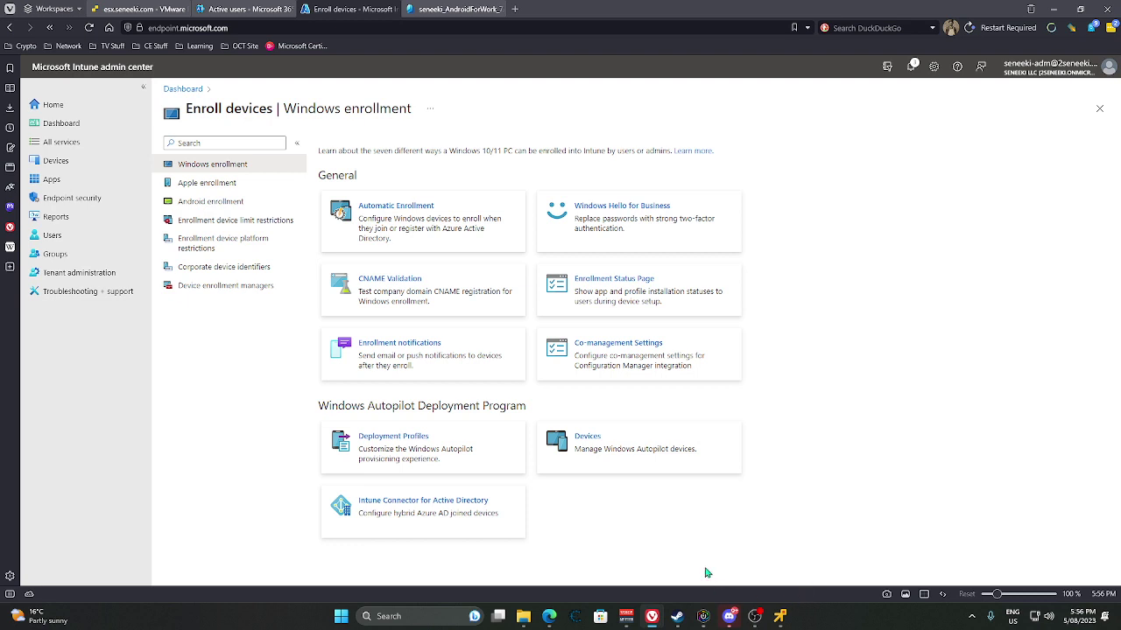
Open the Windows Start menu over the Intune Windows enrollment page.
{"action": "left_click", "coordinate": [341, 616]}
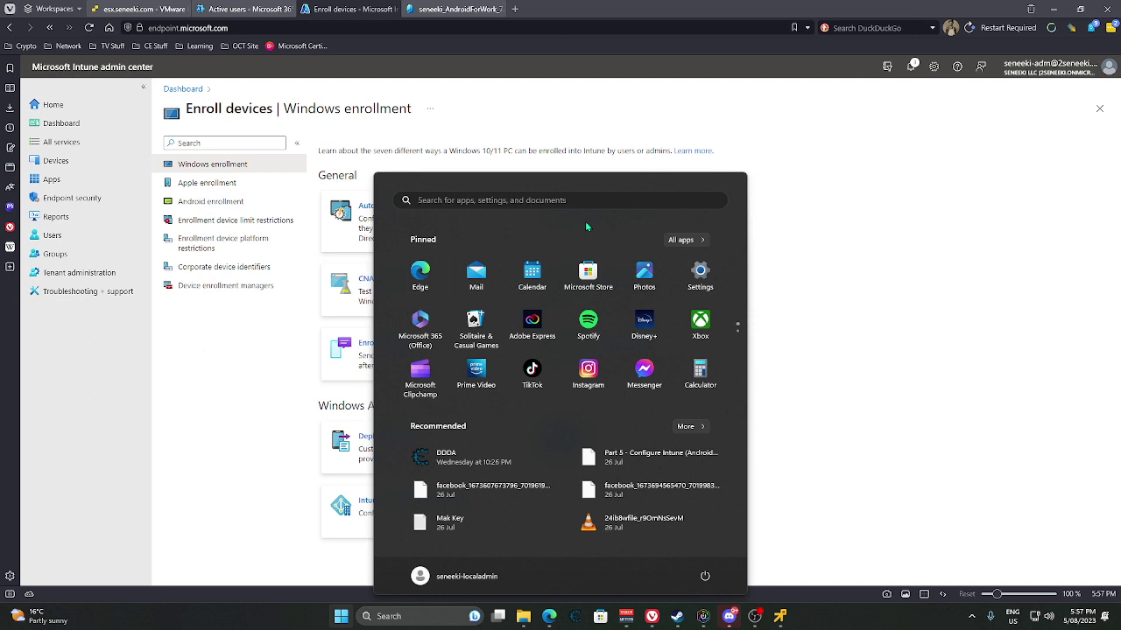
Search the Start menu for 'work or school' and open Access work or school settings.
{"action": "left_click", "coordinate": [459, 202]}
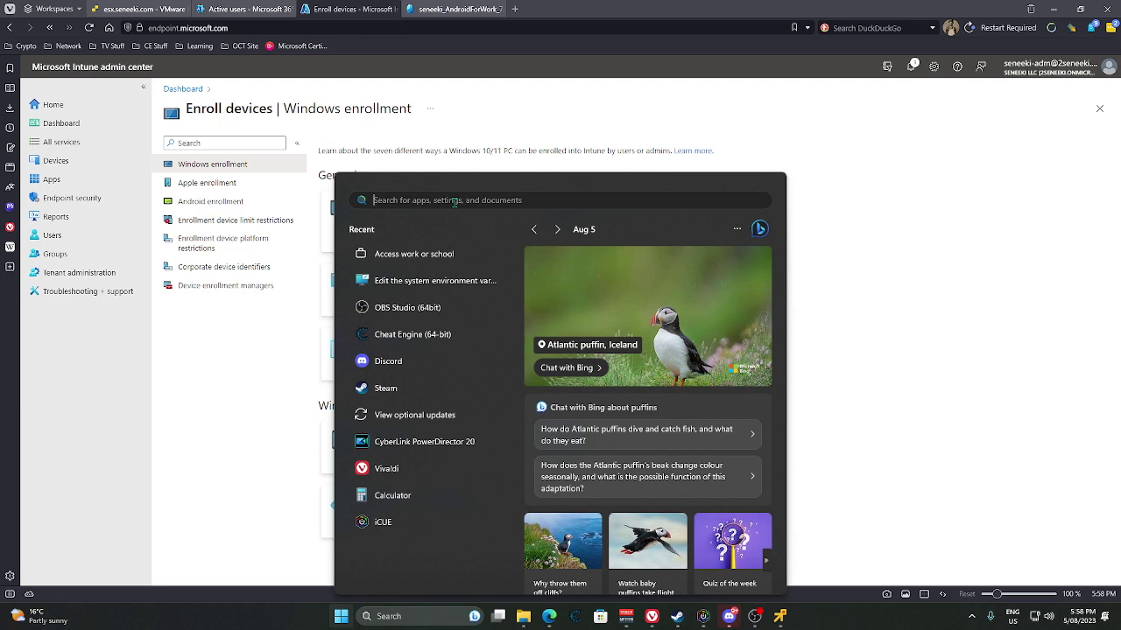
{"action": "type", "text": "work or school"}
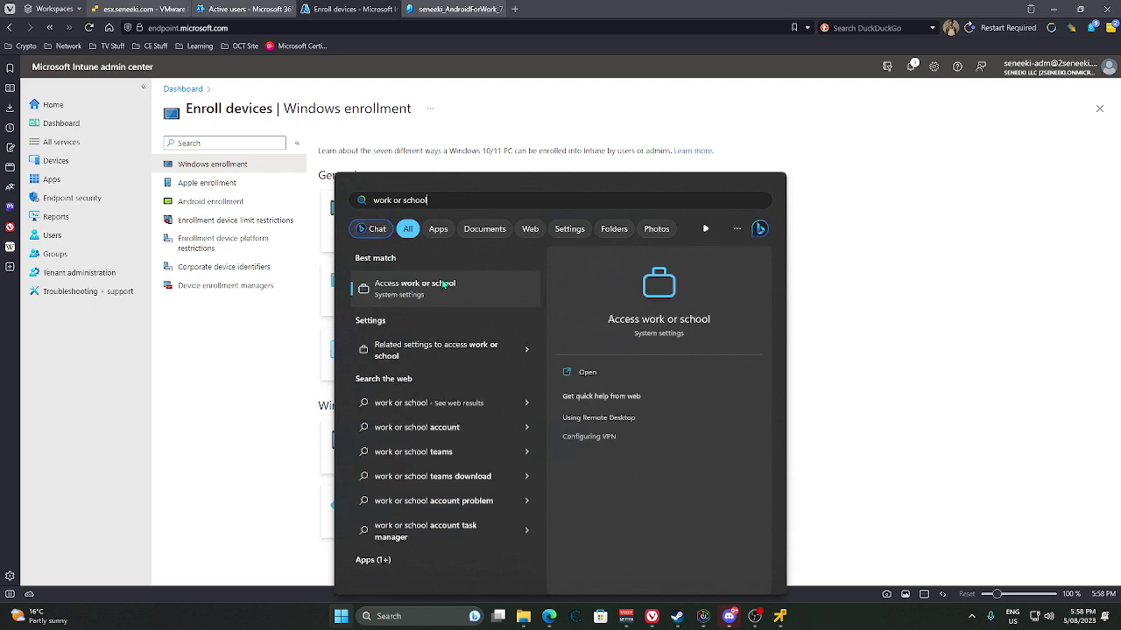
{"action": "left_click", "coordinate": [416, 285]}
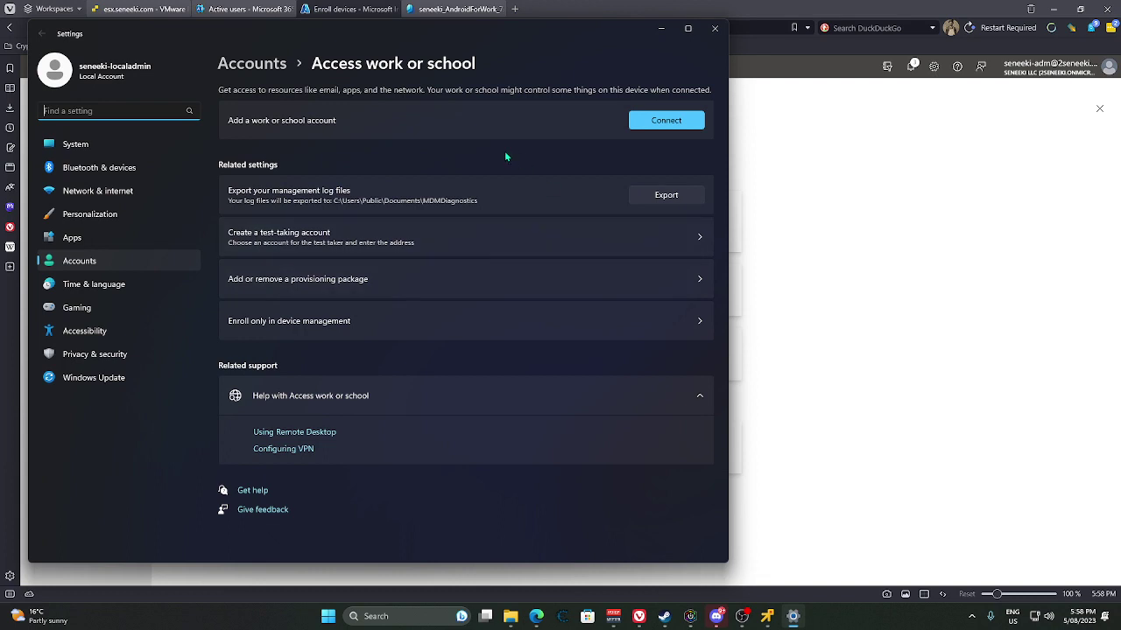
Begin Connect, try then cancel the local Active Directory domain join, and restart account setup.
{"action": "left_click", "coordinate": [667, 121]}
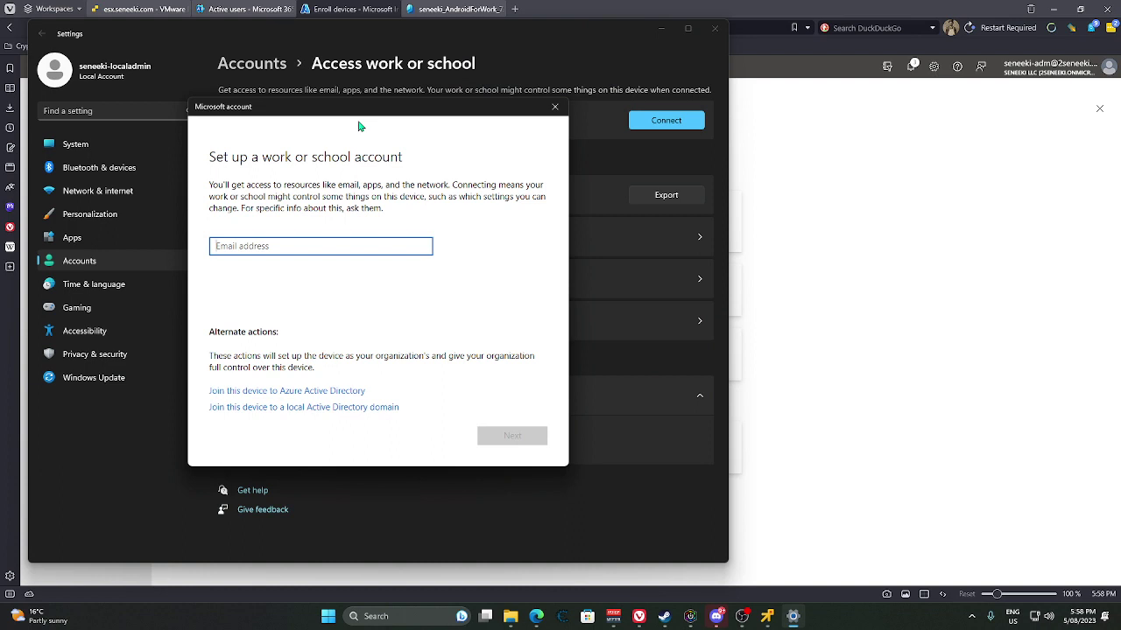
{"action": "left_click", "coordinate": [334, 407]}
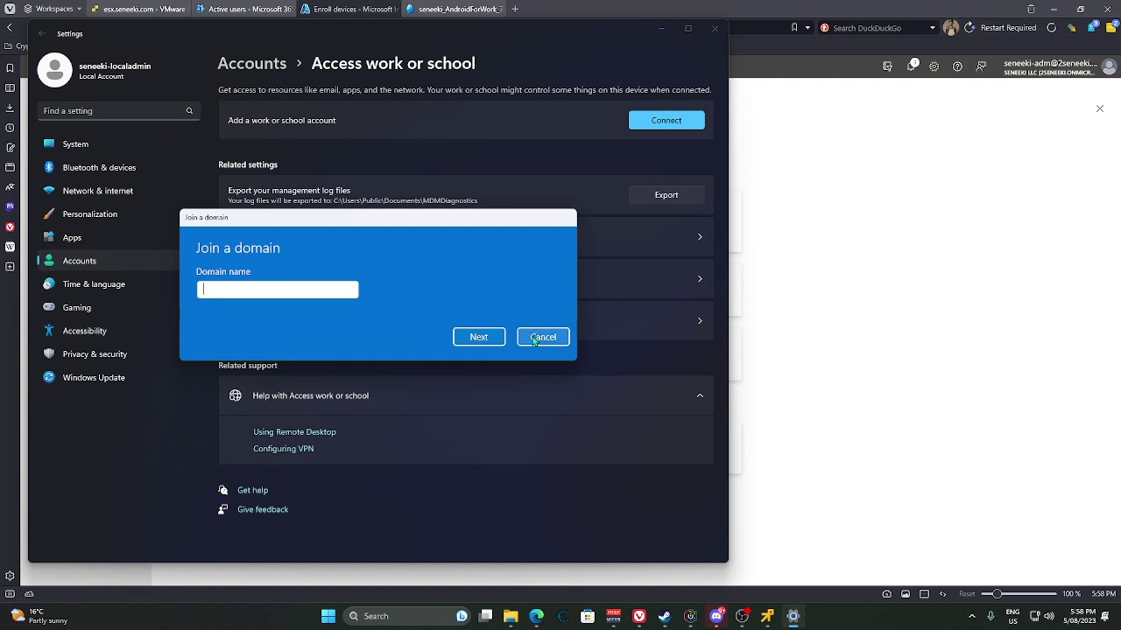
{"action": "left_click", "coordinate": [535, 339]}
{"action": "left_click", "coordinate": [681, 120]}
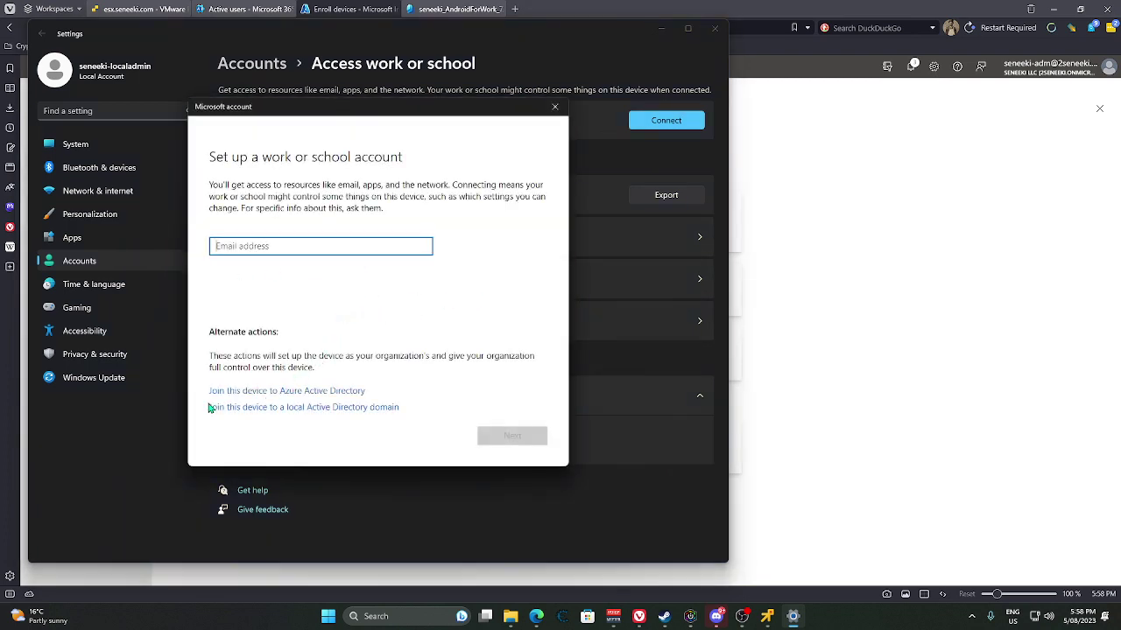
Choose Azure AD join, enter the admin work account's e-mail, then type the account password.
{"action": "left_click", "coordinate": [267, 399]}
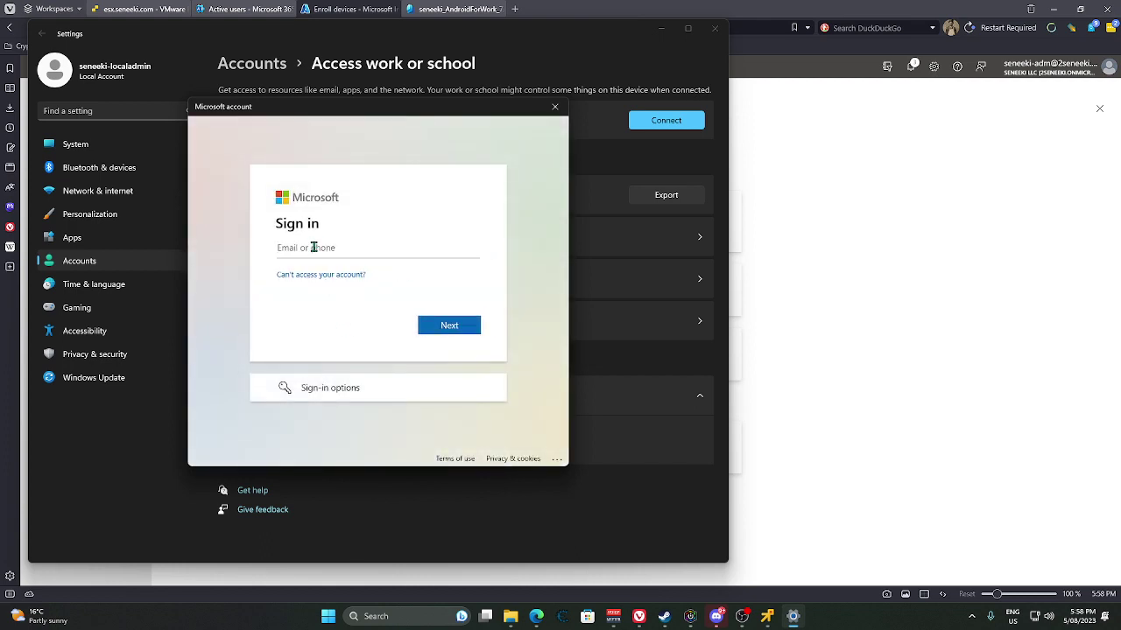
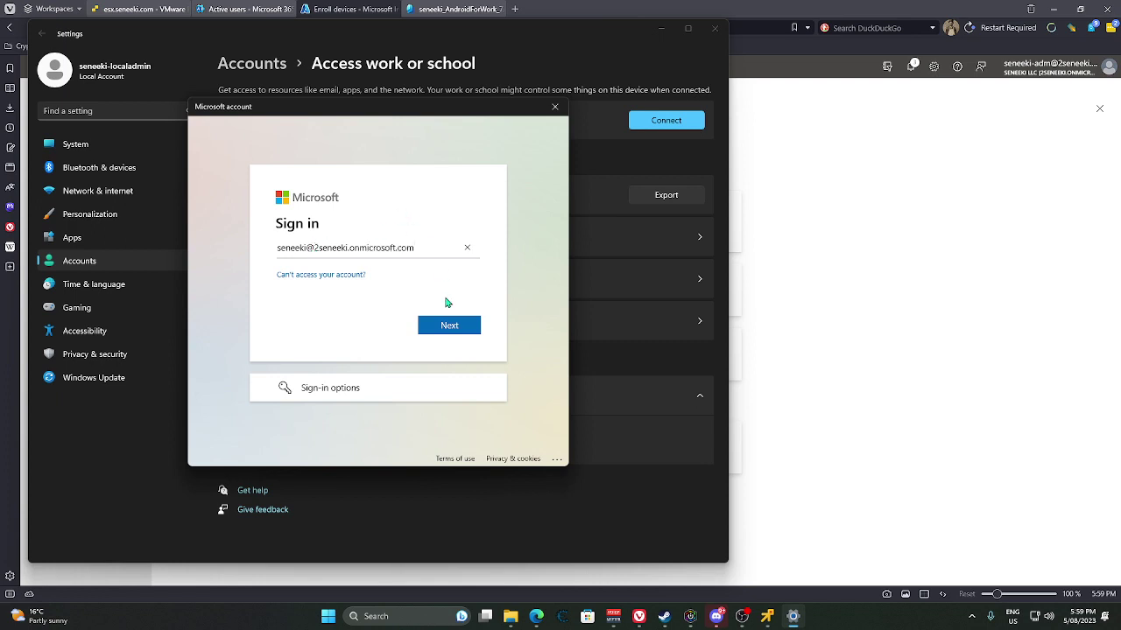
{"action": "left_click", "coordinate": [447, 324]}
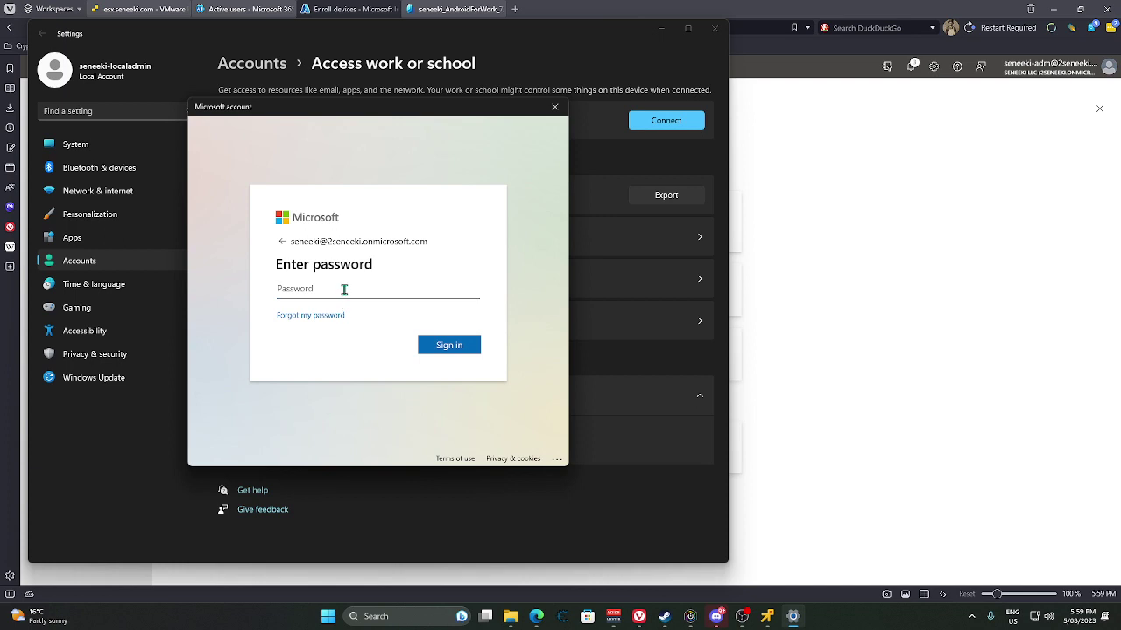
{"action": "type", "text": "•••••••••••••"}
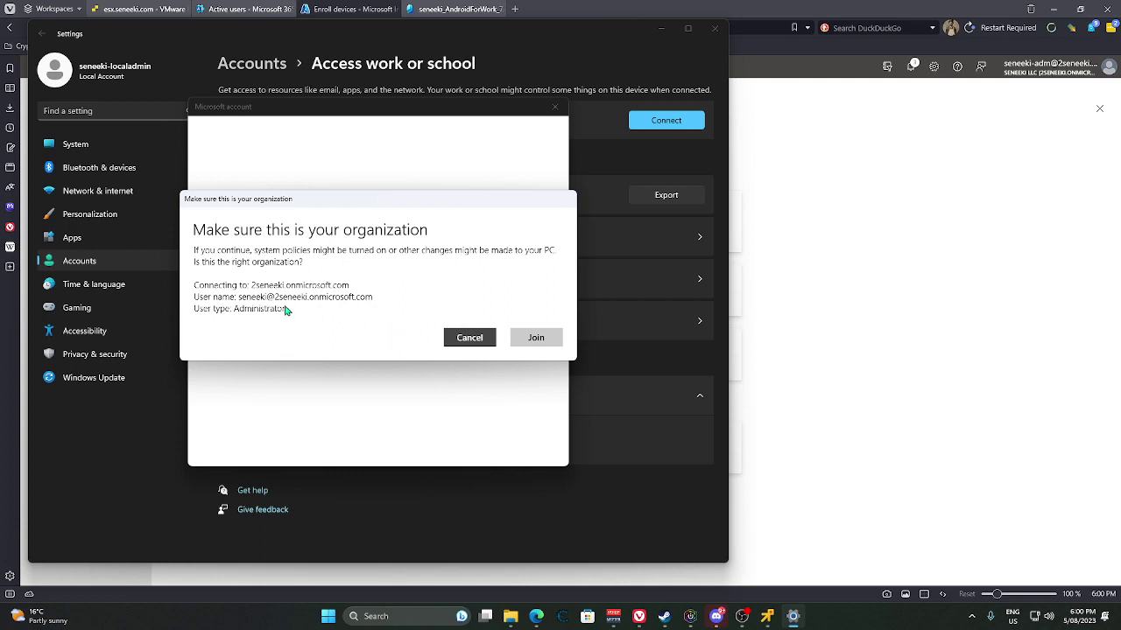
Confirm joining the PC to Seneeki LLC's Azure AD, finish setup, and close Settings.
{"action": "left_click", "coordinate": [531, 342]}
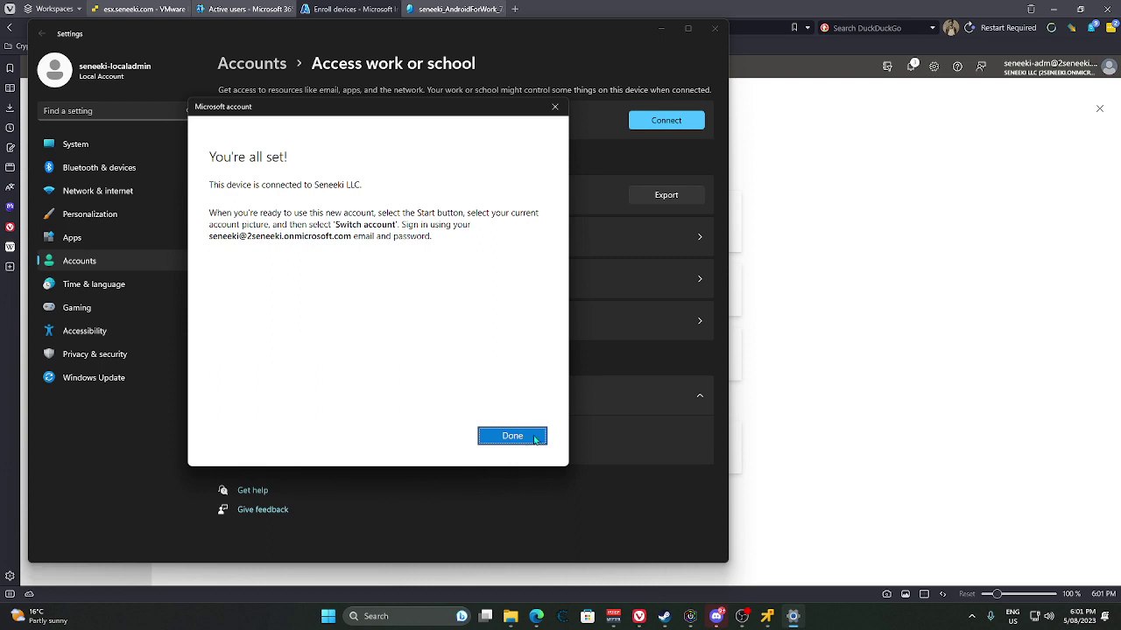
{"action": "left_click", "coordinate": [512, 436]}
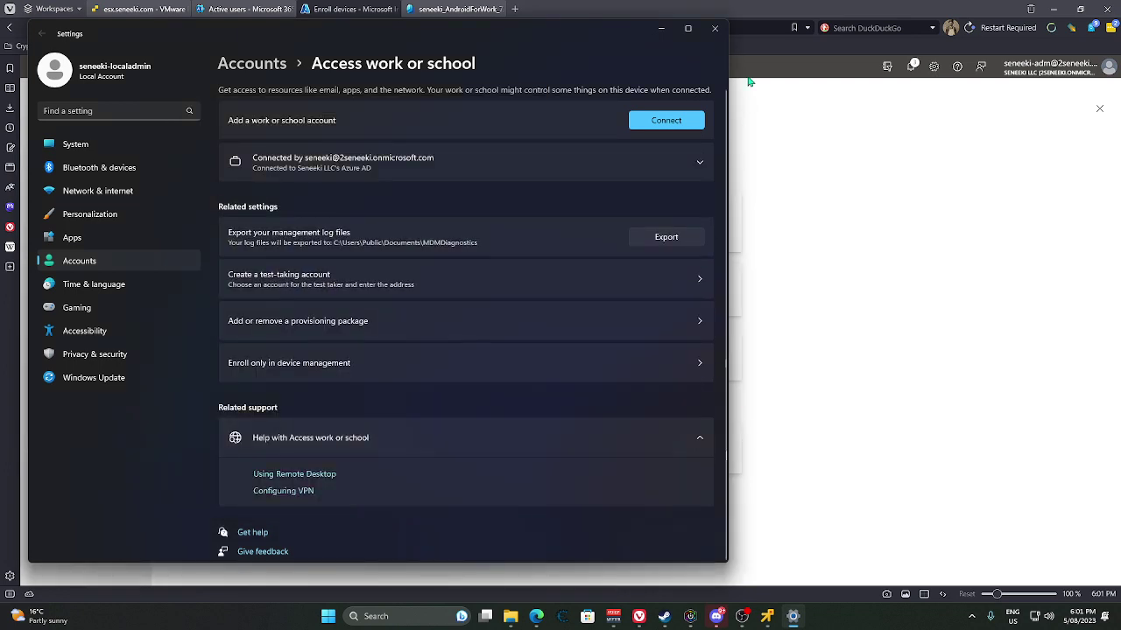
{"action": "left_click", "coordinate": [716, 30]}
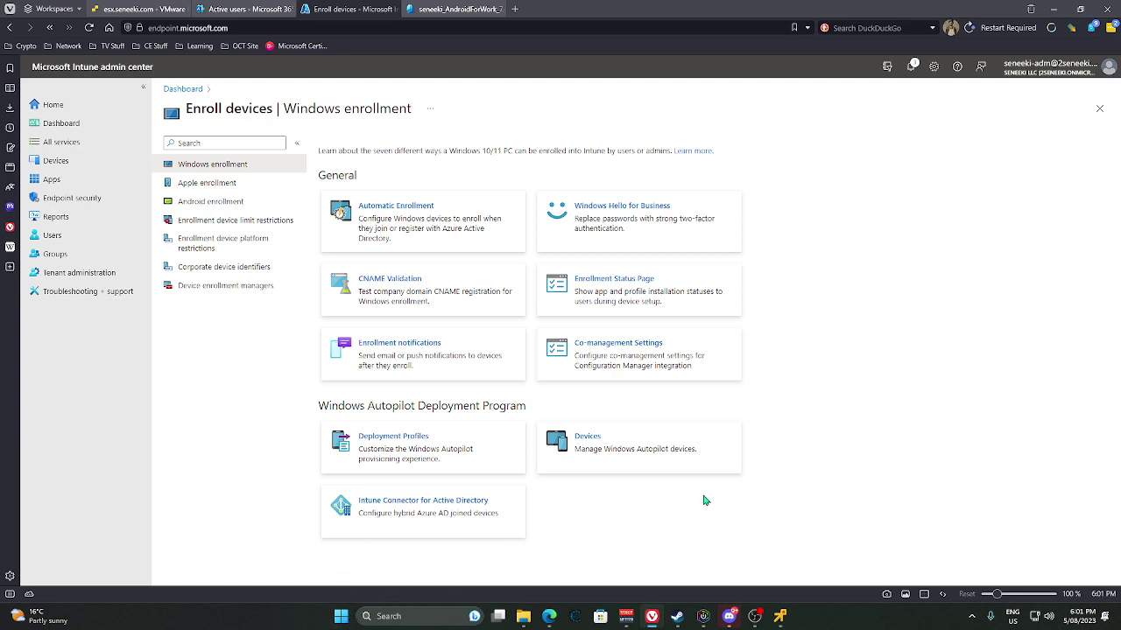
From the Start menu, bring up the account options to switch users.
{"action": "right_click", "coordinate": [341, 617]}
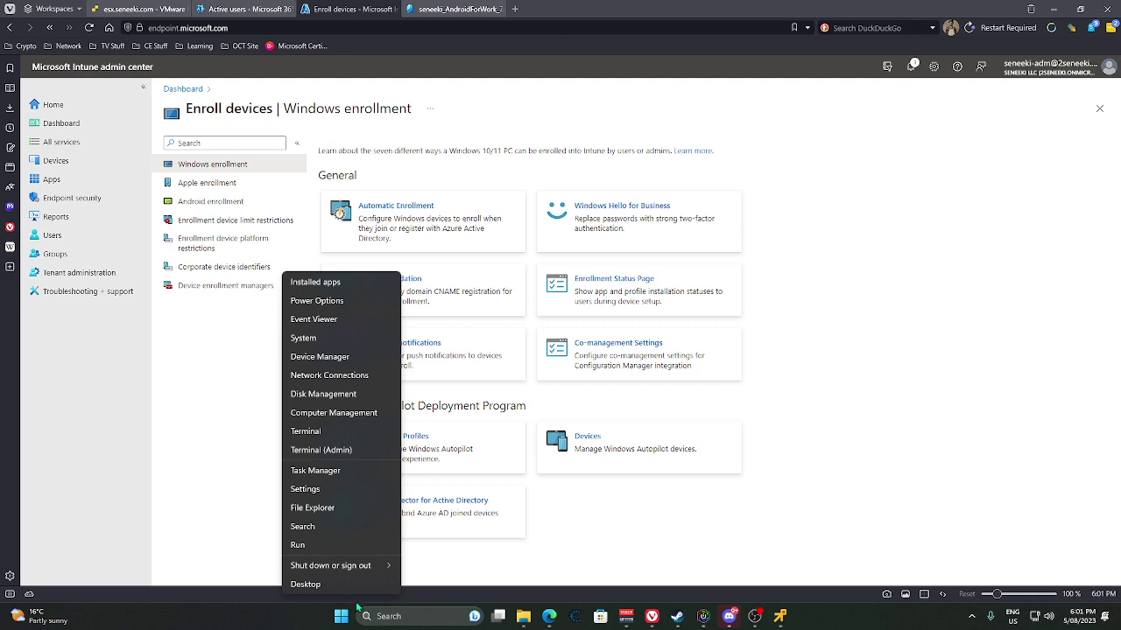
{"action": "left_click", "coordinate": [347, 614]}
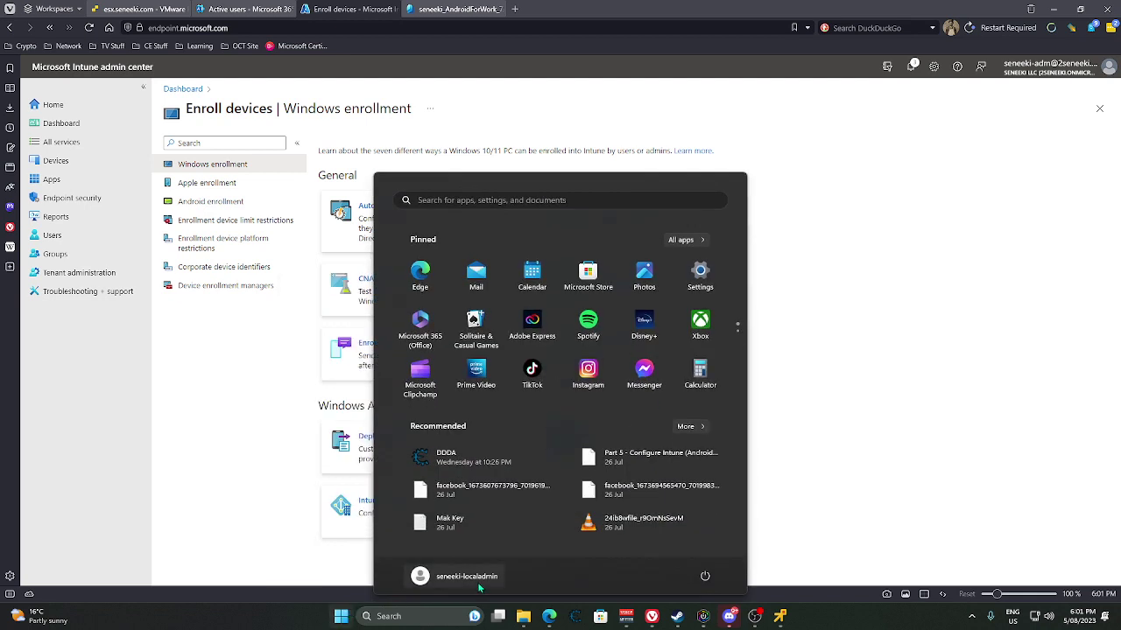
{"action": "left_click", "coordinate": [475, 583]}
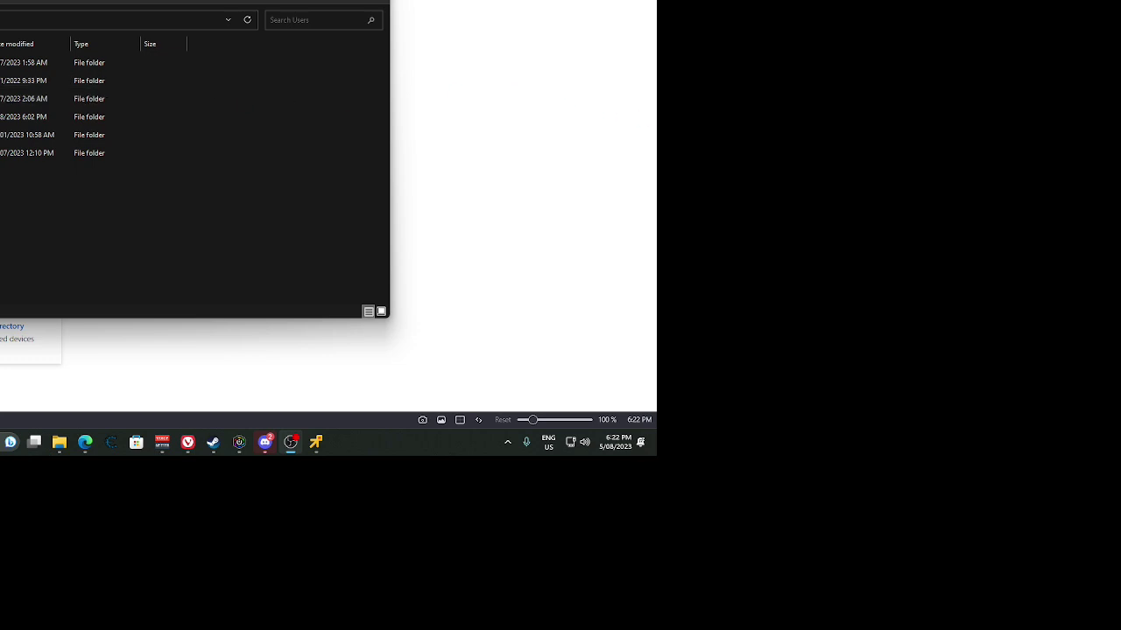
Select the old profile folder from 2:06 AM in the Users list.
{"action": "left_click", "coordinate": [3, 20]}
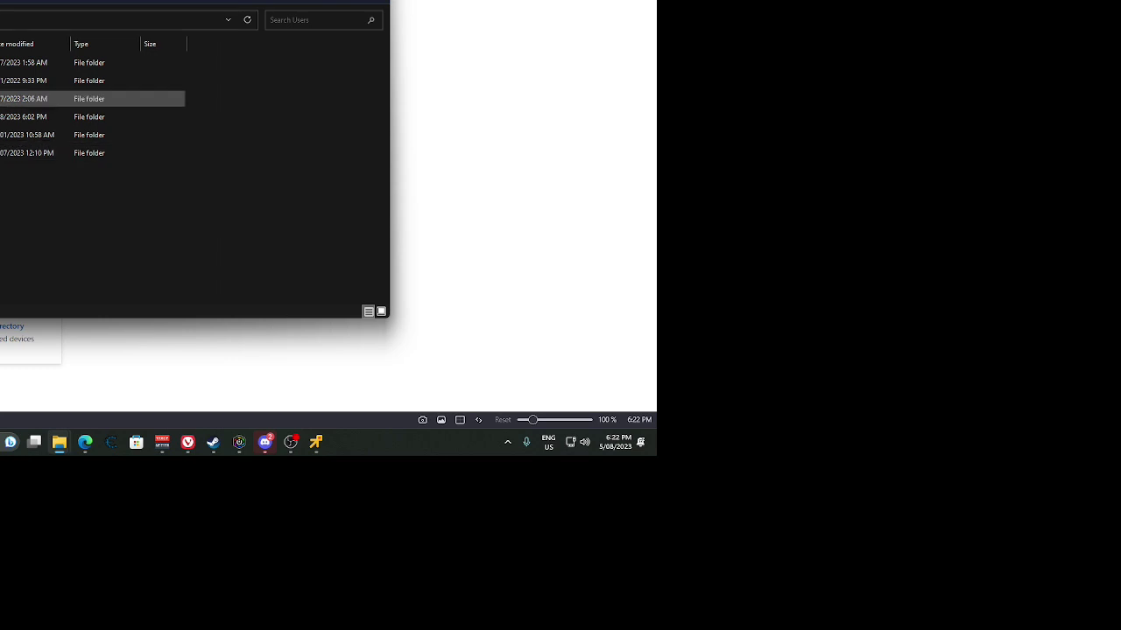
{"action": "left_click", "coordinate": [18, 98]}
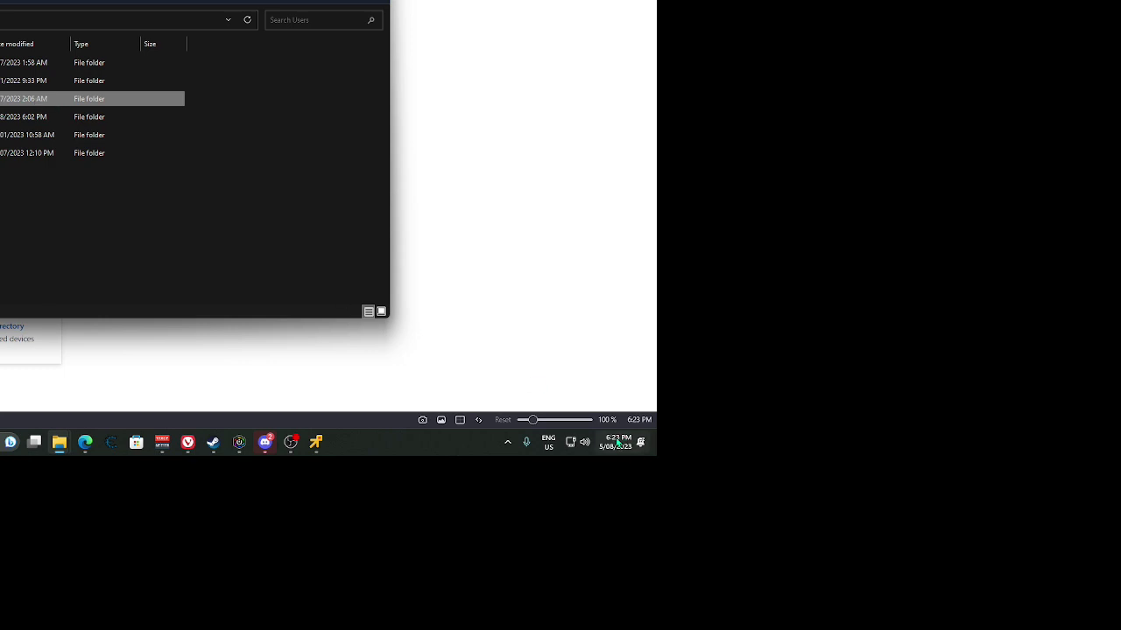
{"action": "mouse_move", "coordinate": [619, 445]}
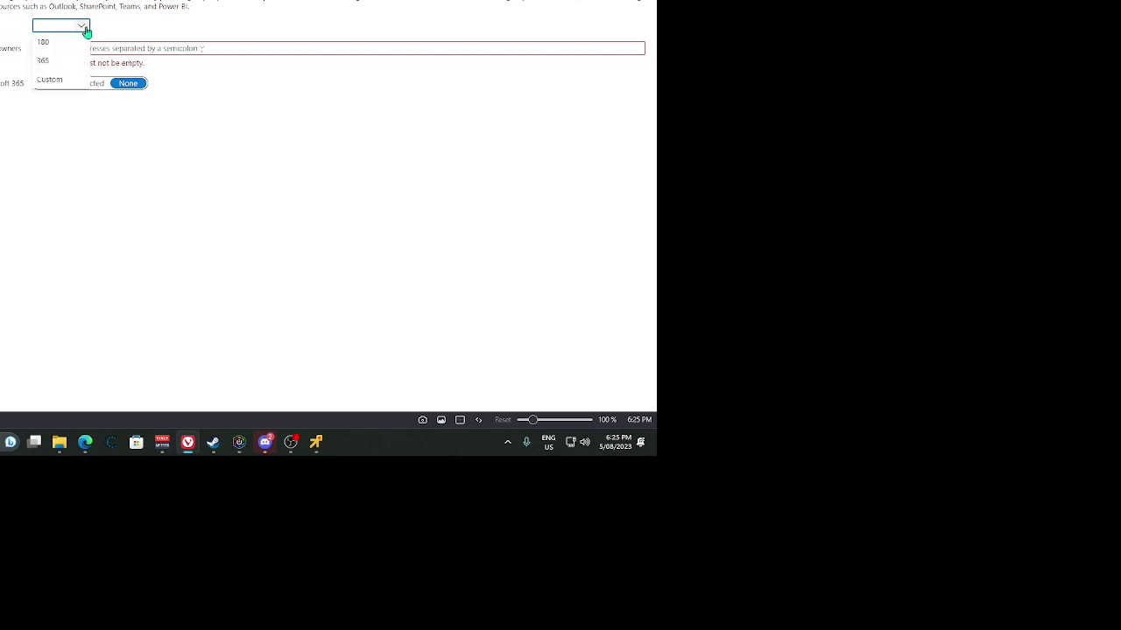
Check the group lifetime options, leaving the lifetime value unchanged.
{"action": "left_click", "coordinate": [87, 30]}
{"action": "left_click", "coordinate": [114, 229]}
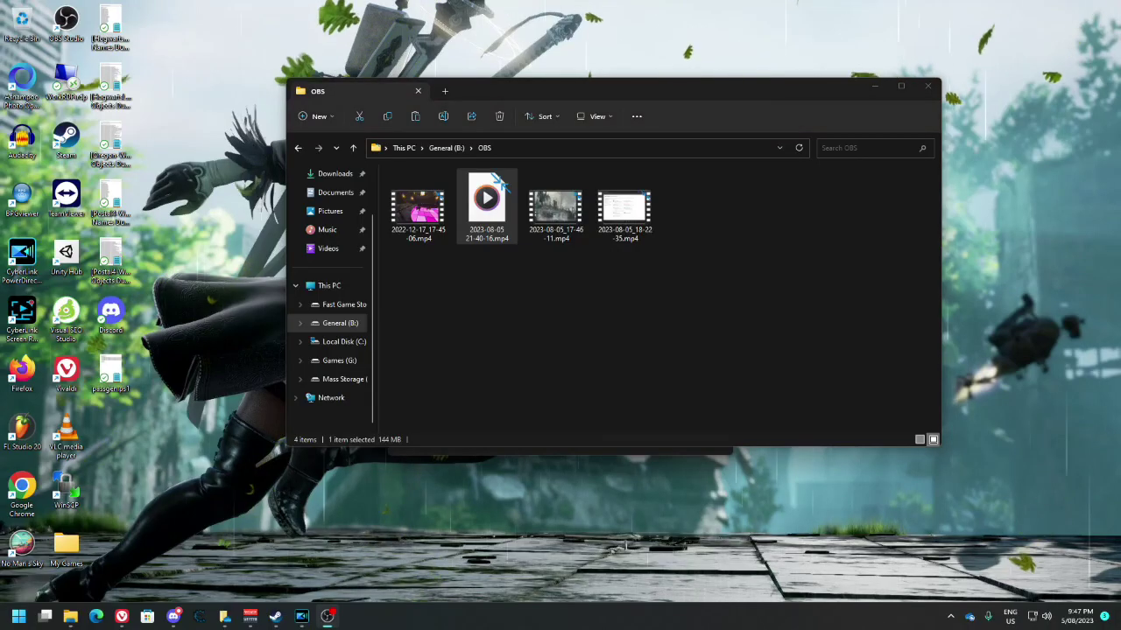
Close the OBS folder window and open a new File Explorer at C:\.
{"action": "key", "text": "alt+F4"}
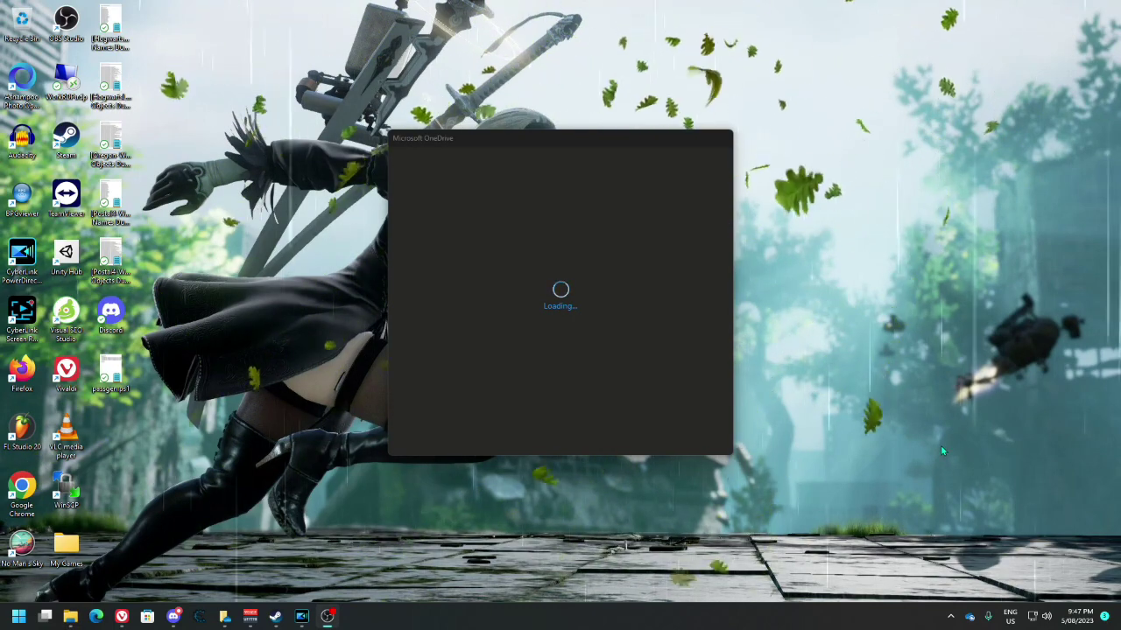
{"action": "key", "text": "super+e"}
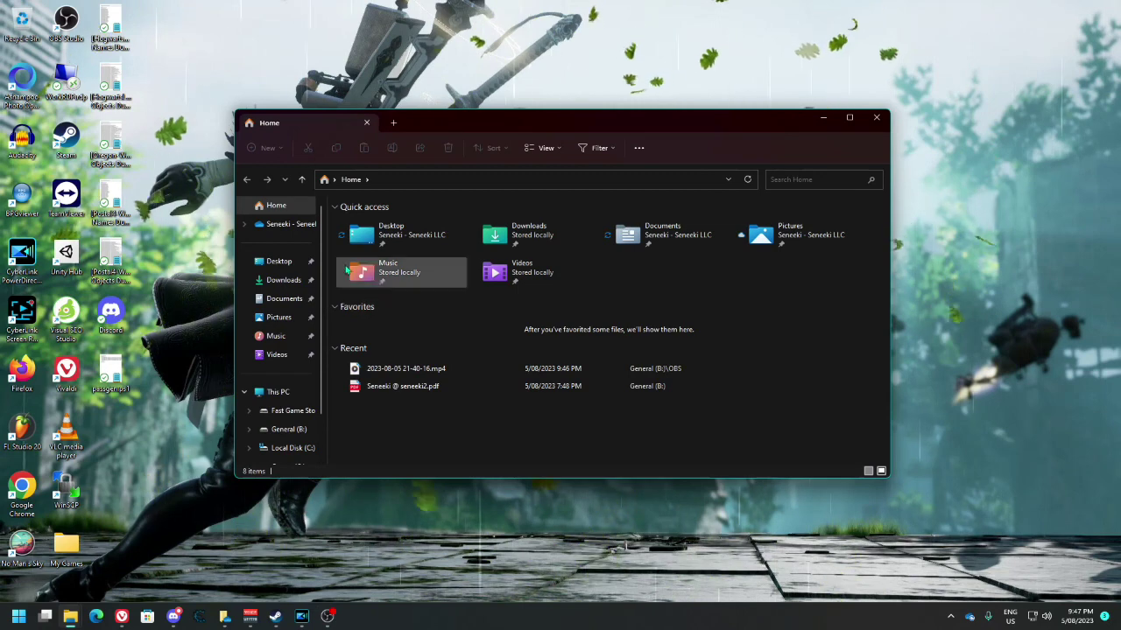
{"action": "left_click", "coordinate": [400, 178]}
{"action": "type", "text": "c:\\"}
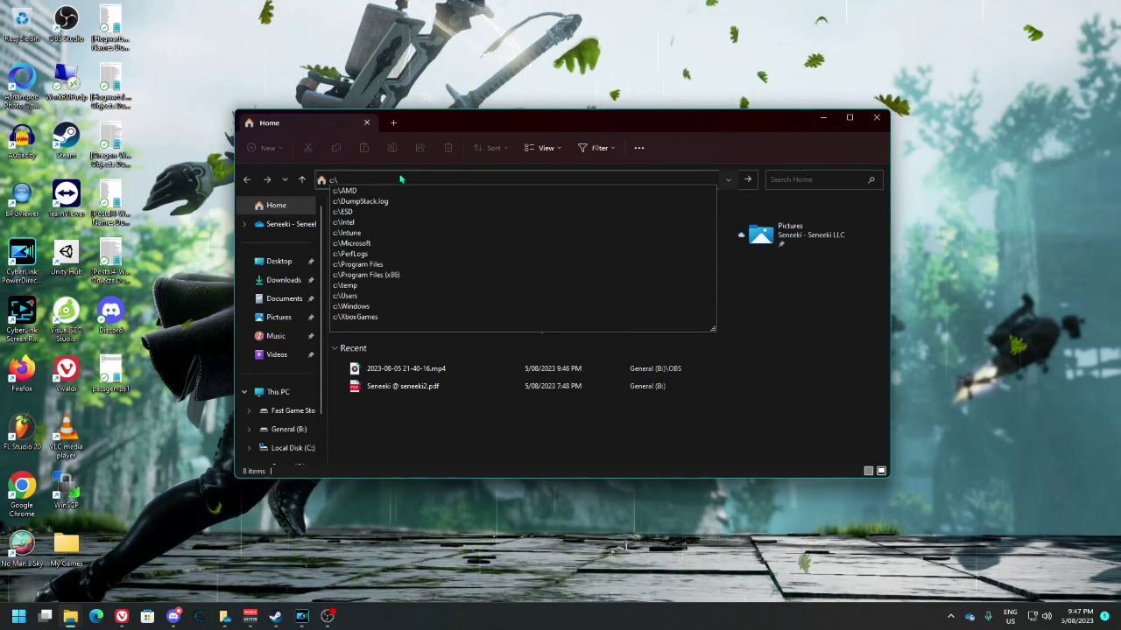
{"action": "key", "text": "Return"}
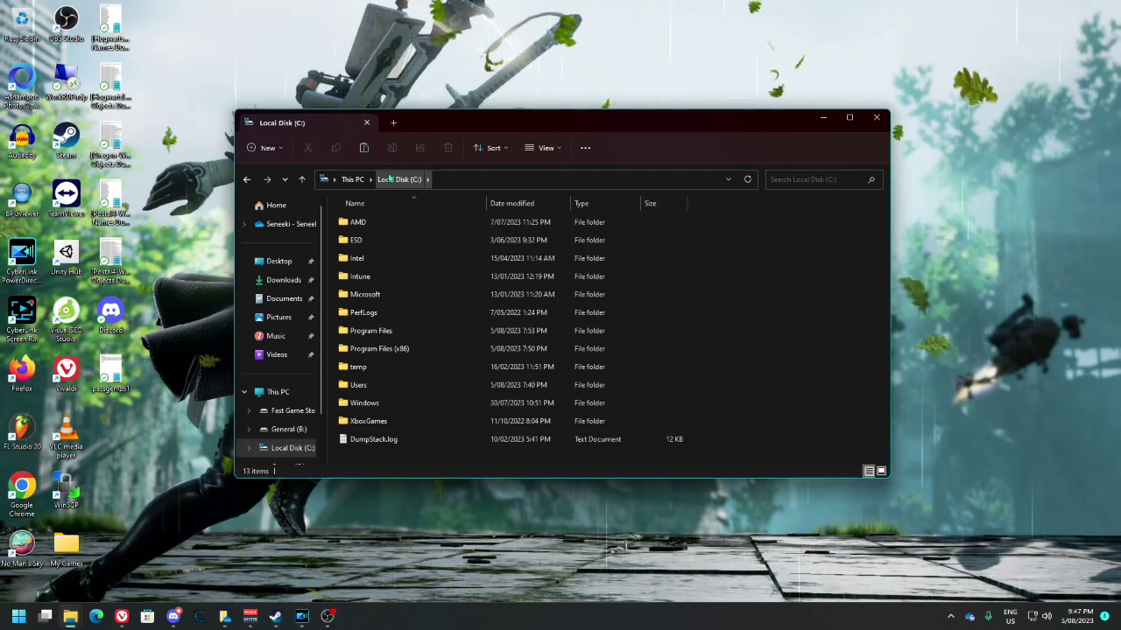
Open the Users folder and delete the folder named 1.
{"action": "left_click", "coordinate": [402, 179]}
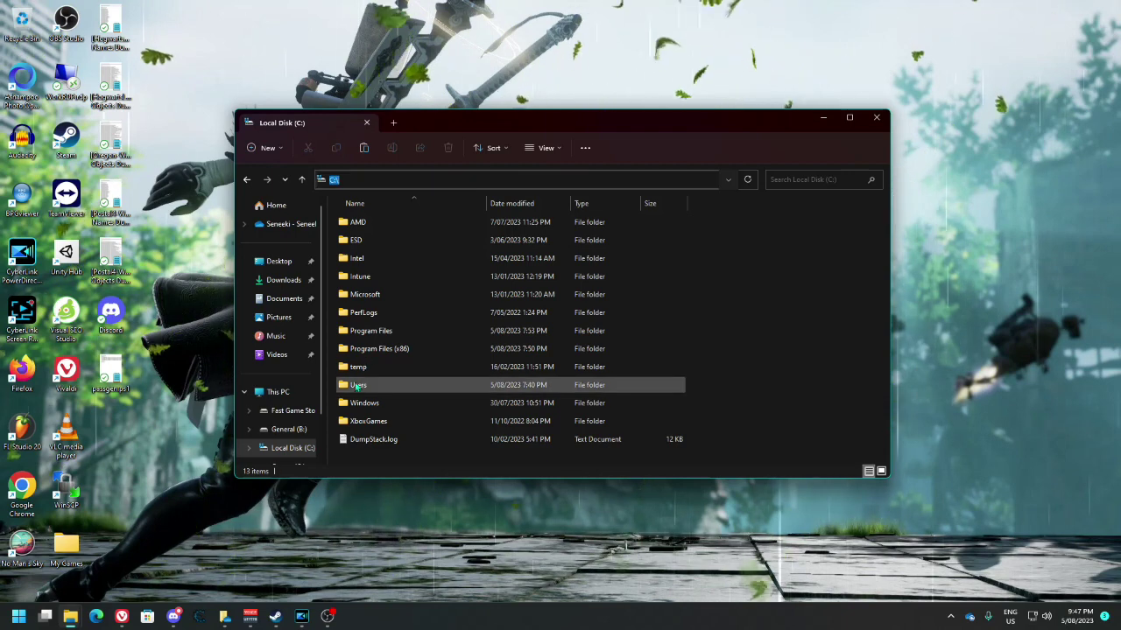
{"action": "double_click", "coordinate": [420, 385]}
{"action": "left_click", "coordinate": [353, 226]}
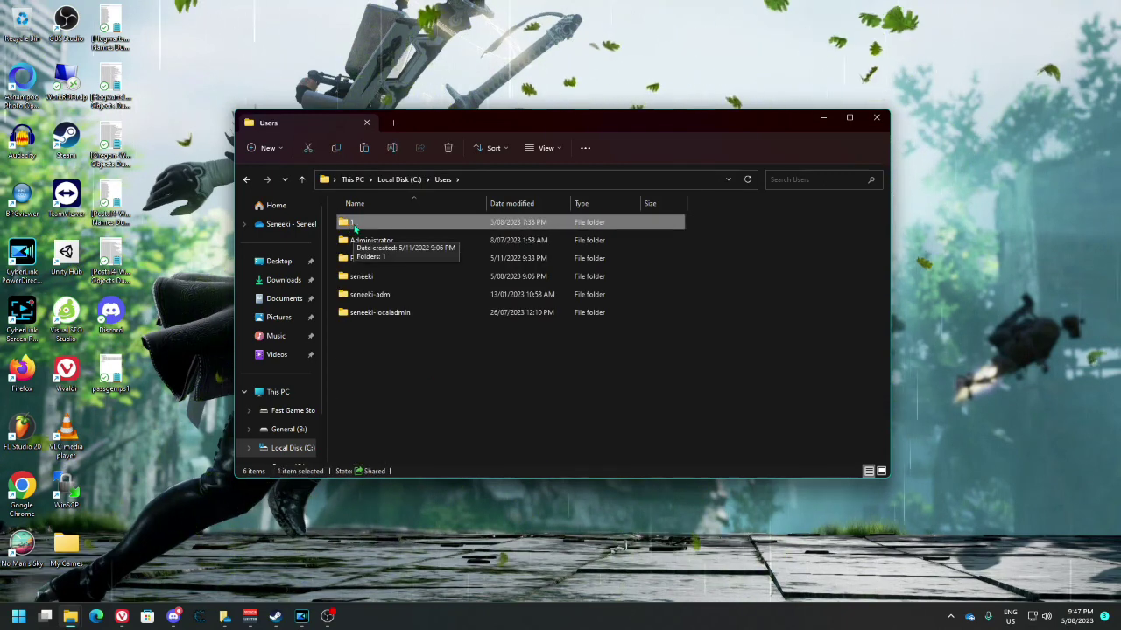
{"action": "key", "text": "Delete"}
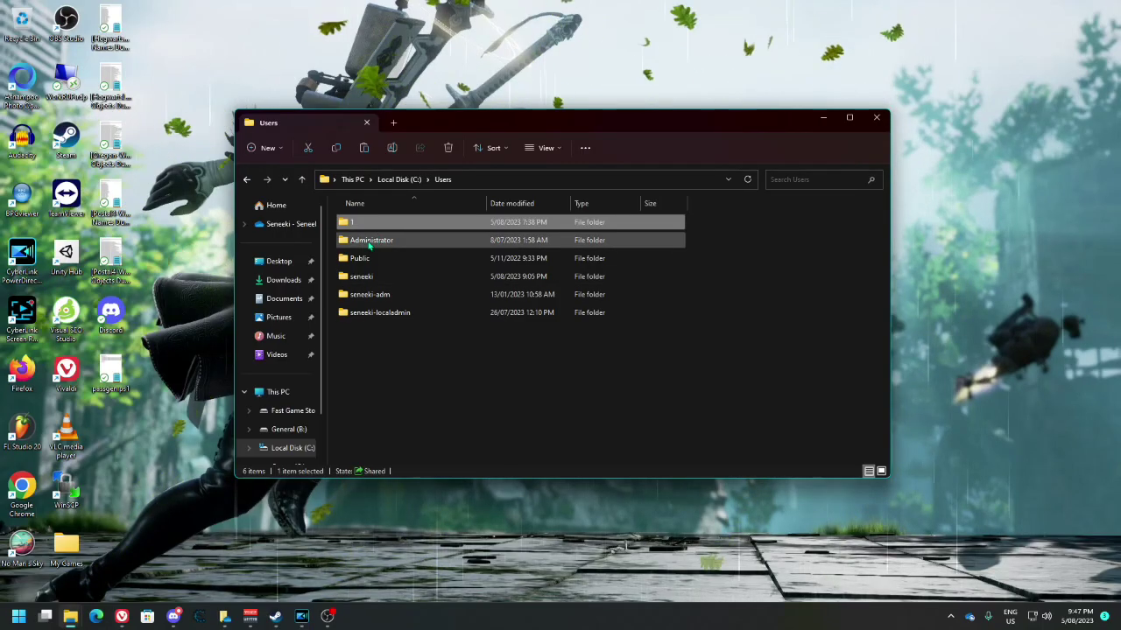
Inspect folder 1's contents twice, returning to C:\Users each time, then leave for the desktop.
{"action": "double_click", "coordinate": [370, 223]}
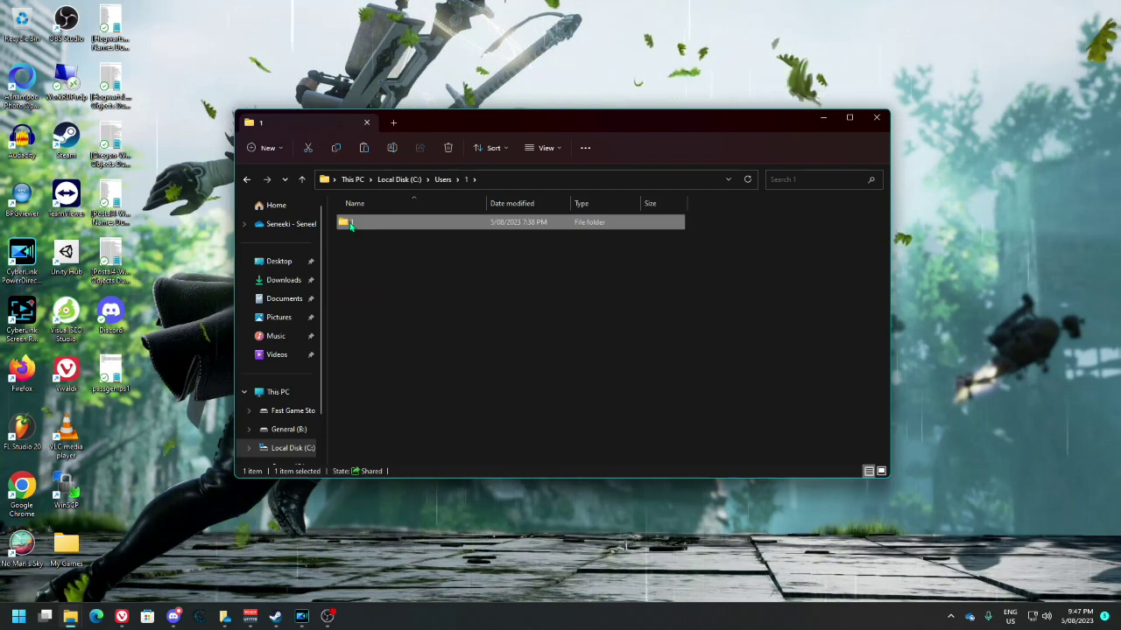
{"action": "left_click", "coordinate": [358, 263]}
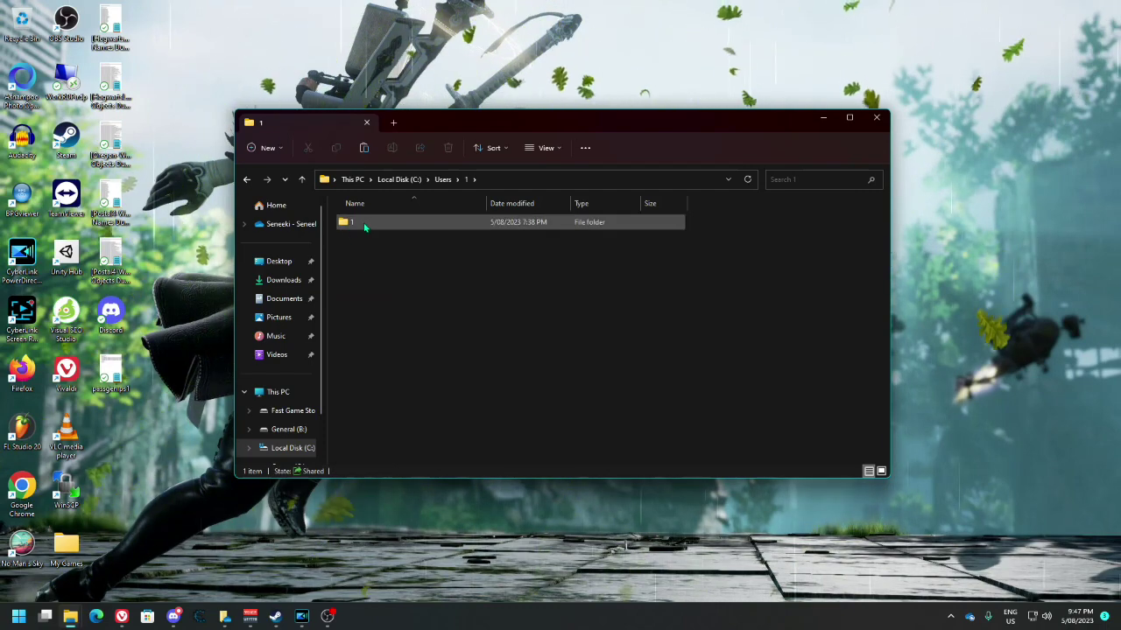
{"action": "left_click", "coordinate": [365, 227]}
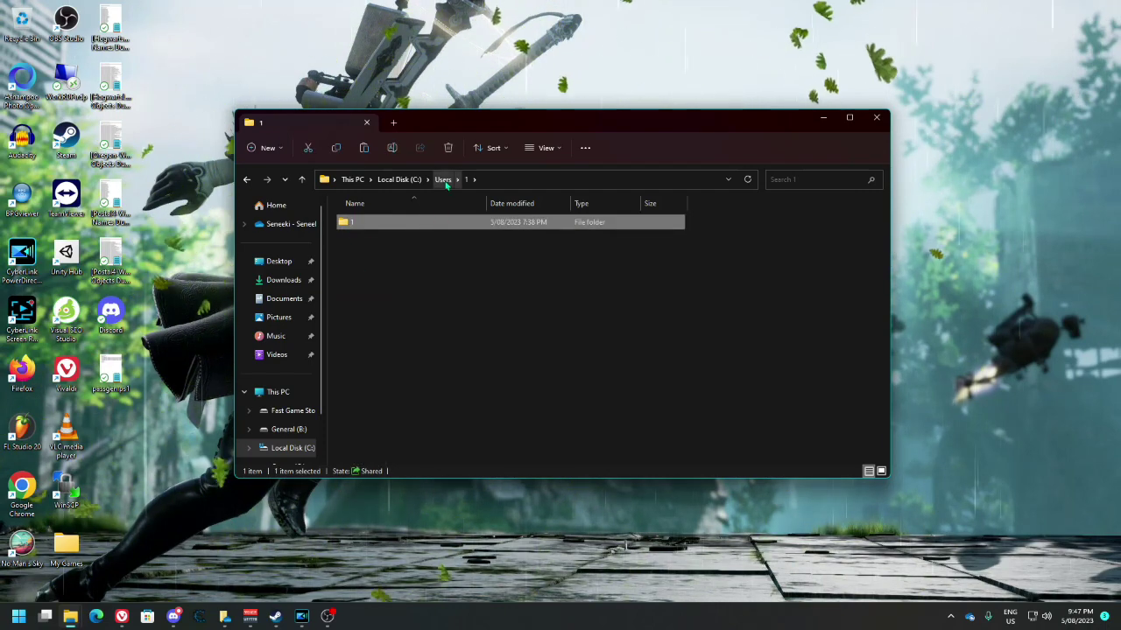
{"action": "left_click", "coordinate": [443, 180]}
{"action": "double_click", "coordinate": [377, 225]}
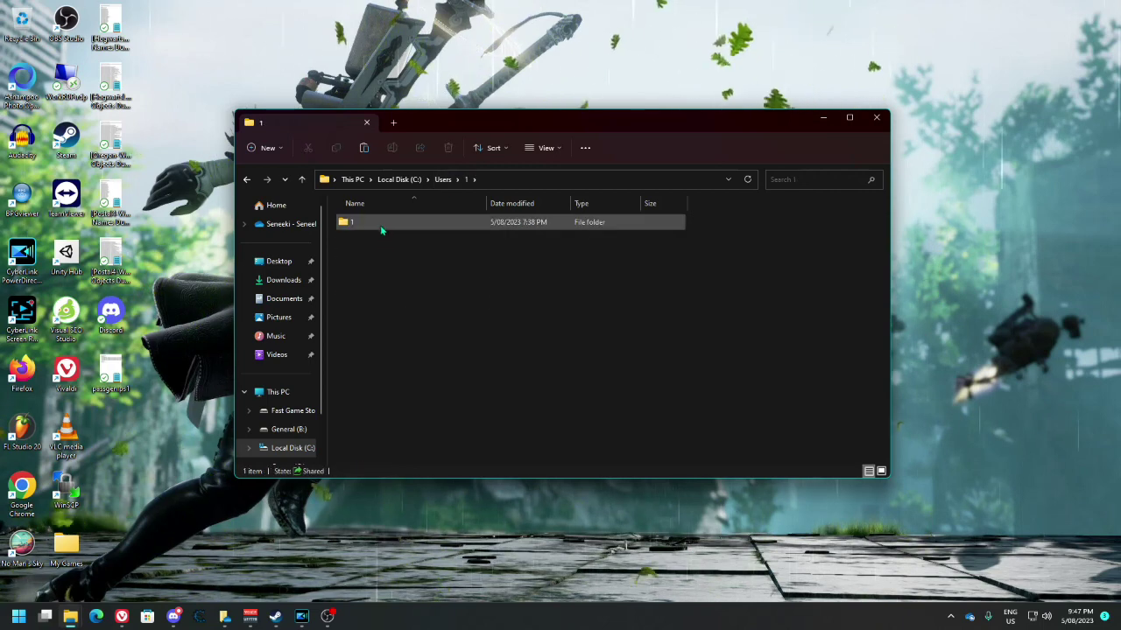
{"action": "left_click", "coordinate": [443, 179]}
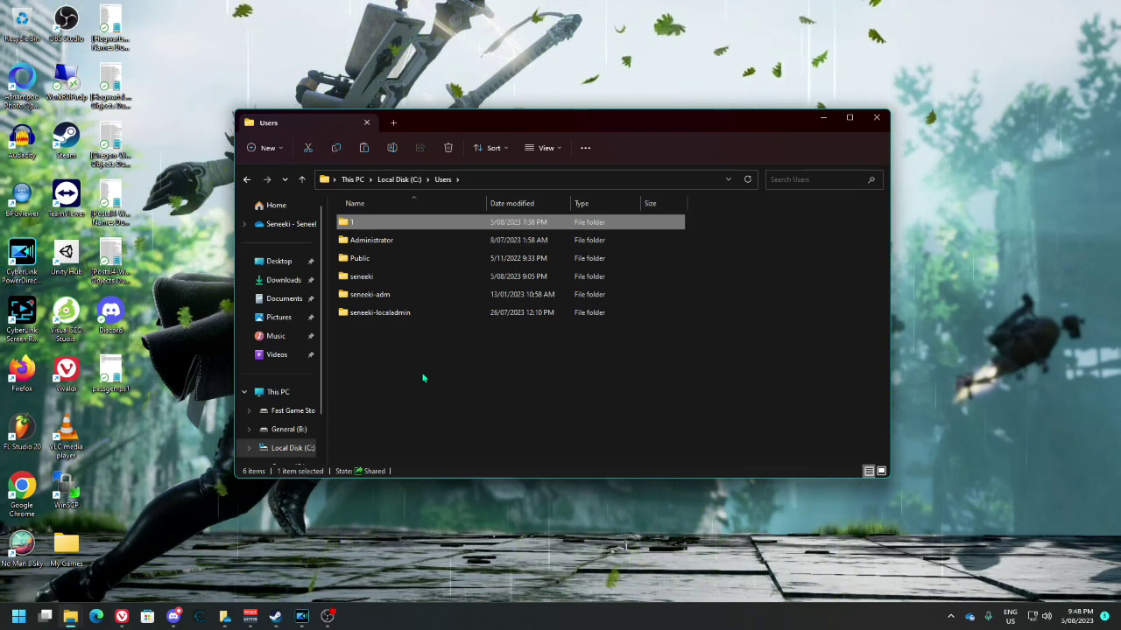
{"action": "left_click", "coordinate": [479, 528]}
{"action": "key", "text": "super"}
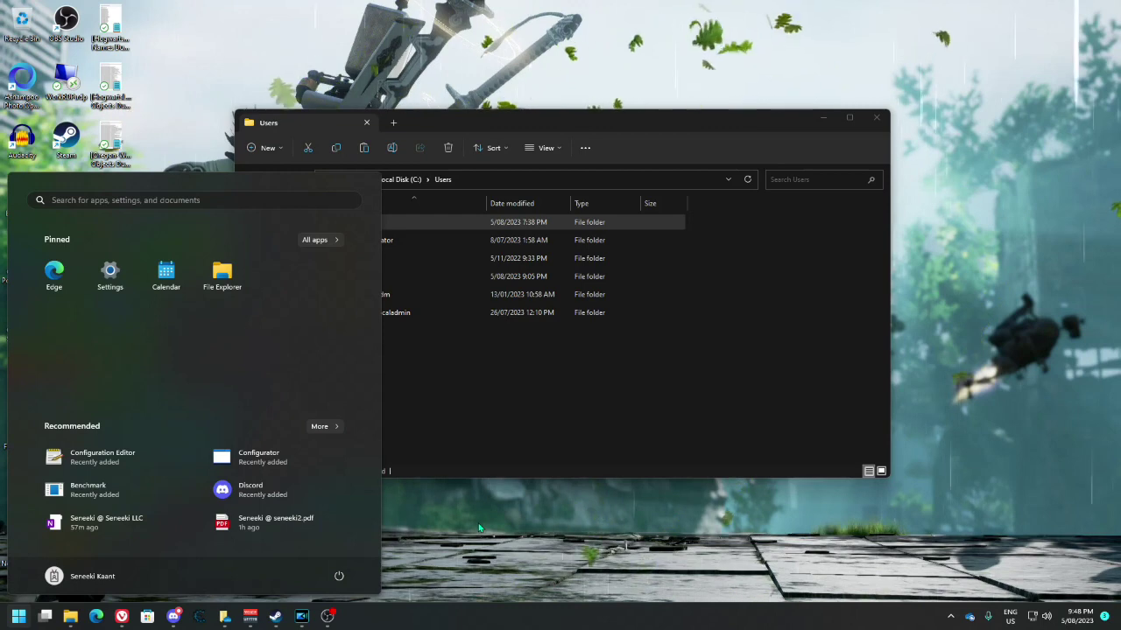
{"action": "type", "text": "worl"}
{"action": "key", "text": "BackSpace"}
{"action": "type", "text": "k"}
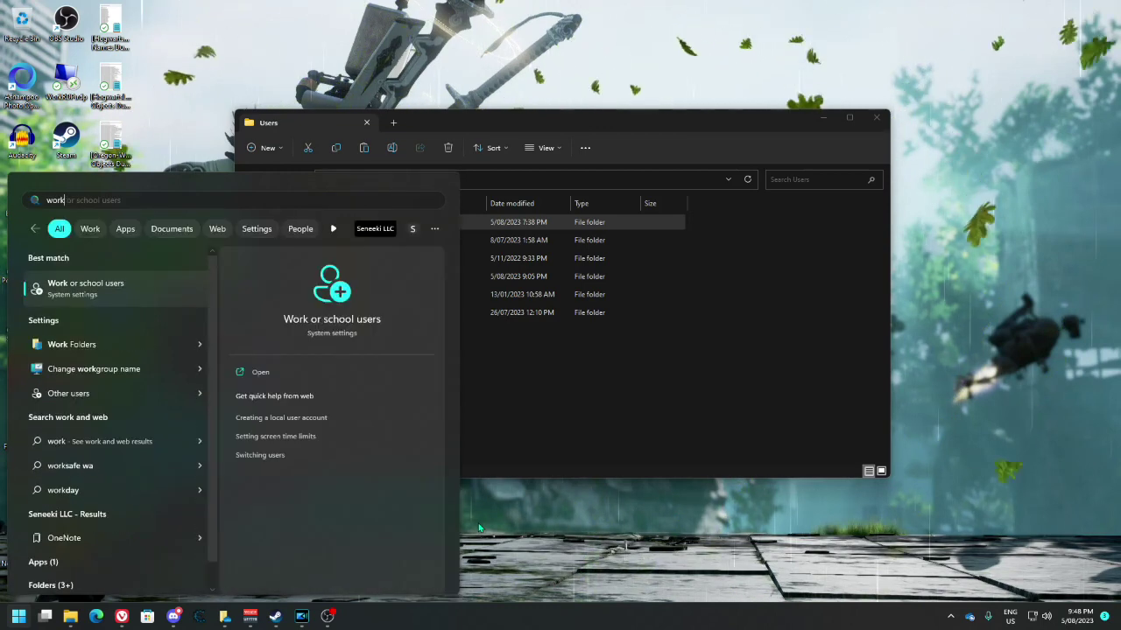
{"action": "left_click", "coordinate": [91, 290]}
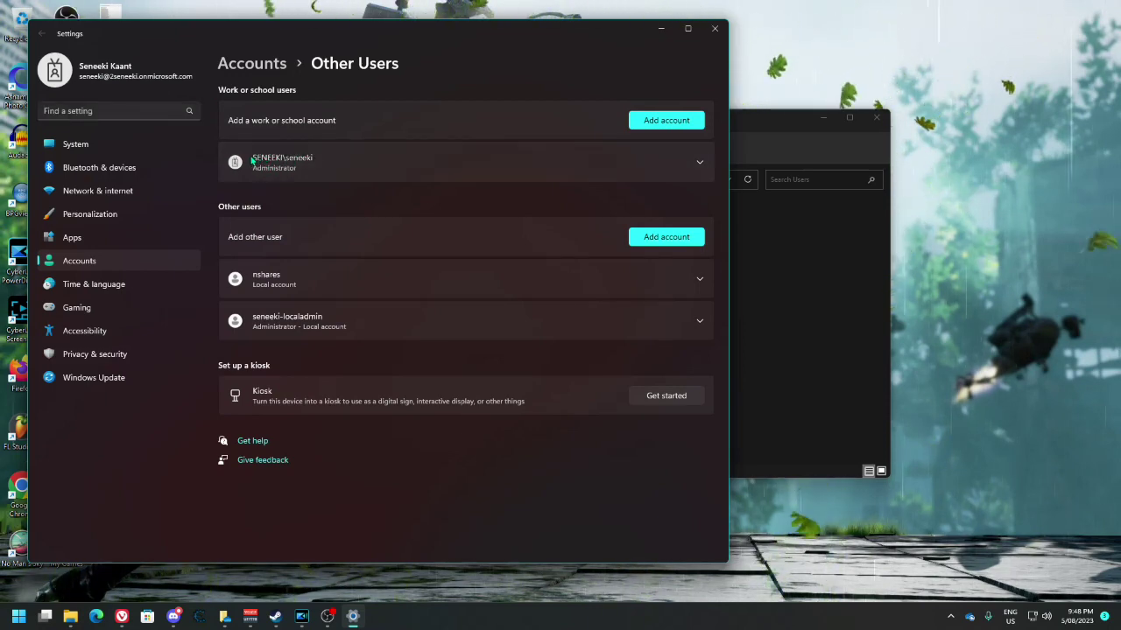
{"action": "left_click", "coordinate": [289, 158]}
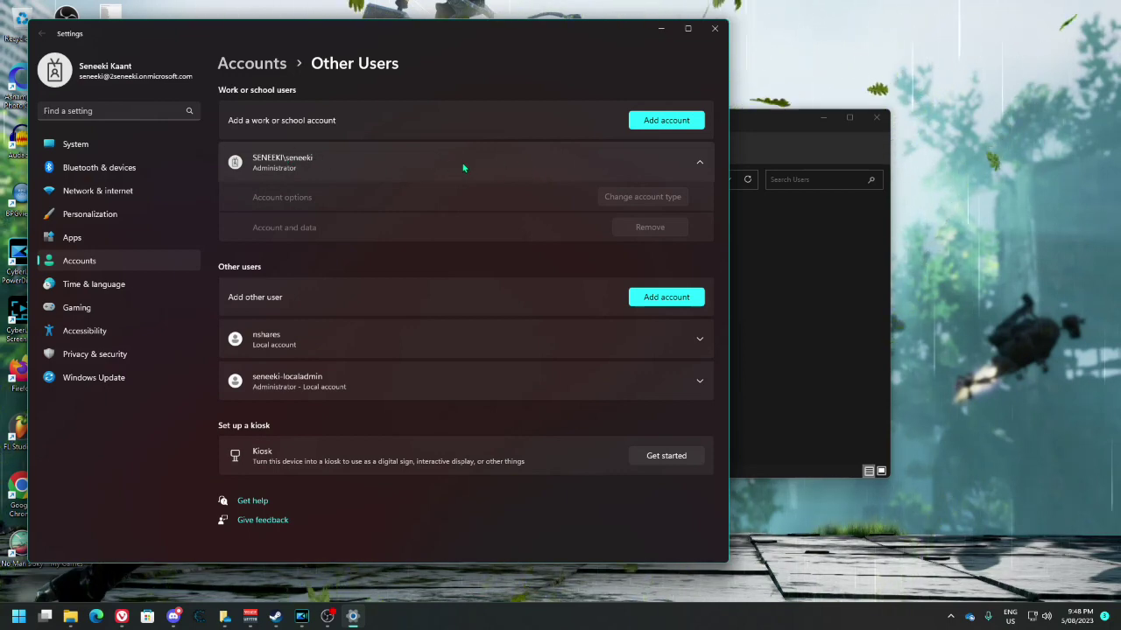
{"action": "left_click", "coordinate": [698, 164]}
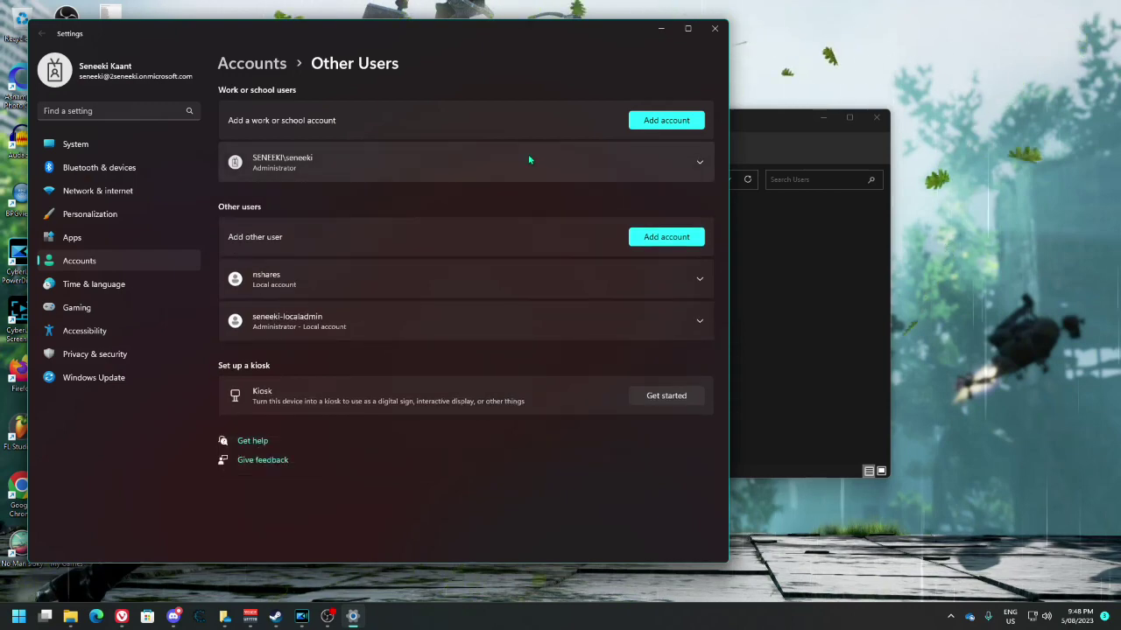
{"action": "key", "text": "alt+F4"}
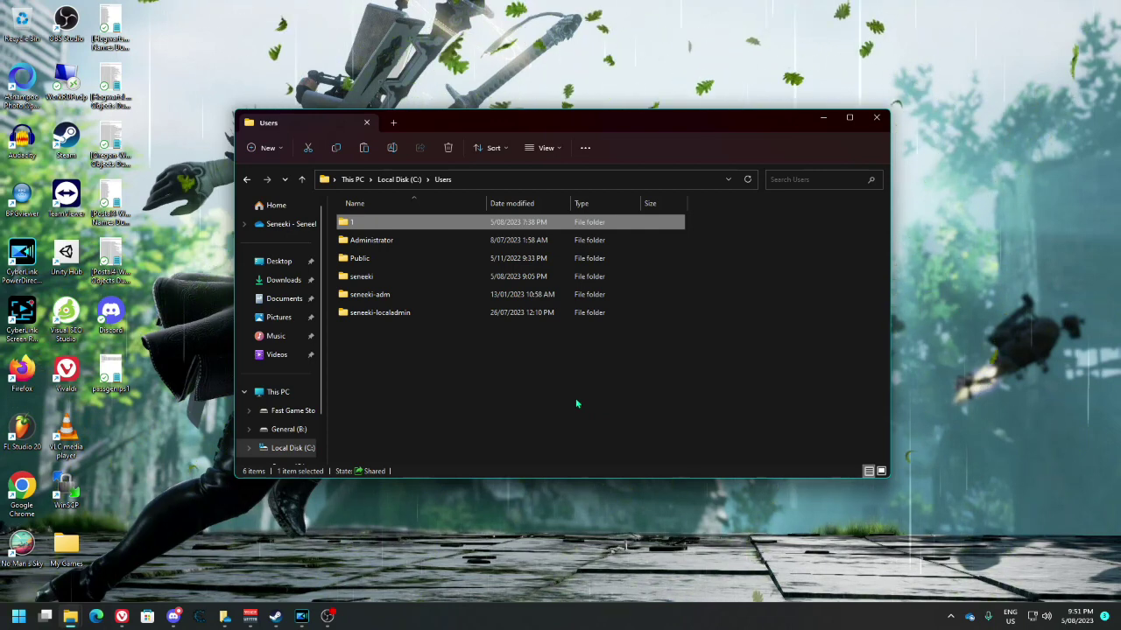
{"action": "left_click", "coordinate": [394, 315]}
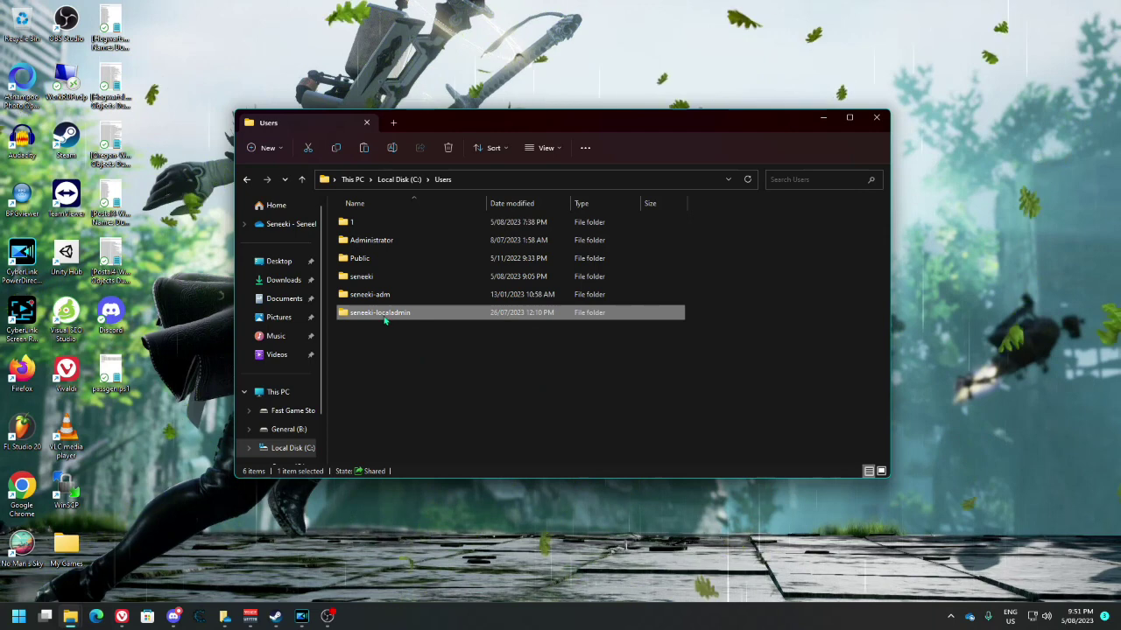
{"action": "mouse_move", "coordinate": [385, 319]}
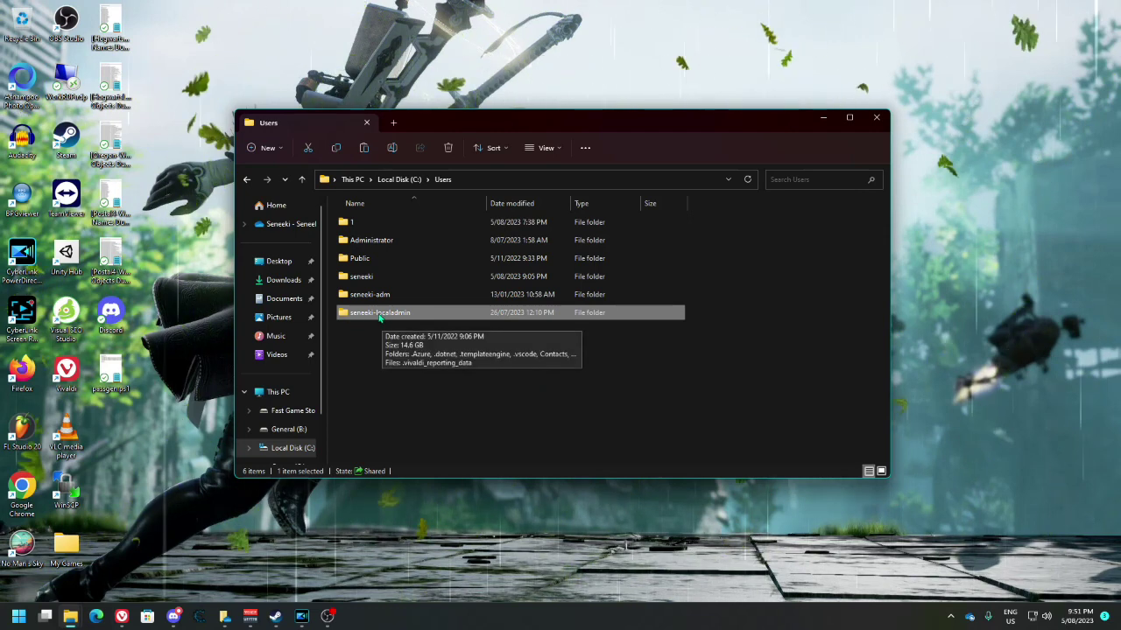
{"action": "double_click", "coordinate": [386, 317]}
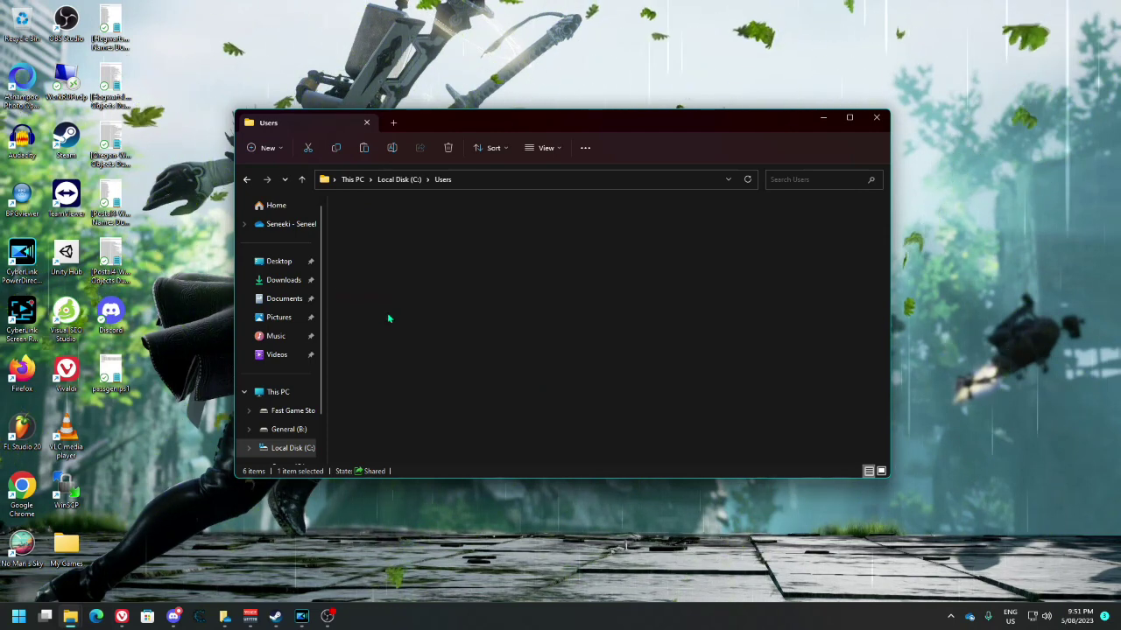
{"action": "scroll", "coordinate": [376, 420], "scroll_direction": "down", "scroll_amount": 2}
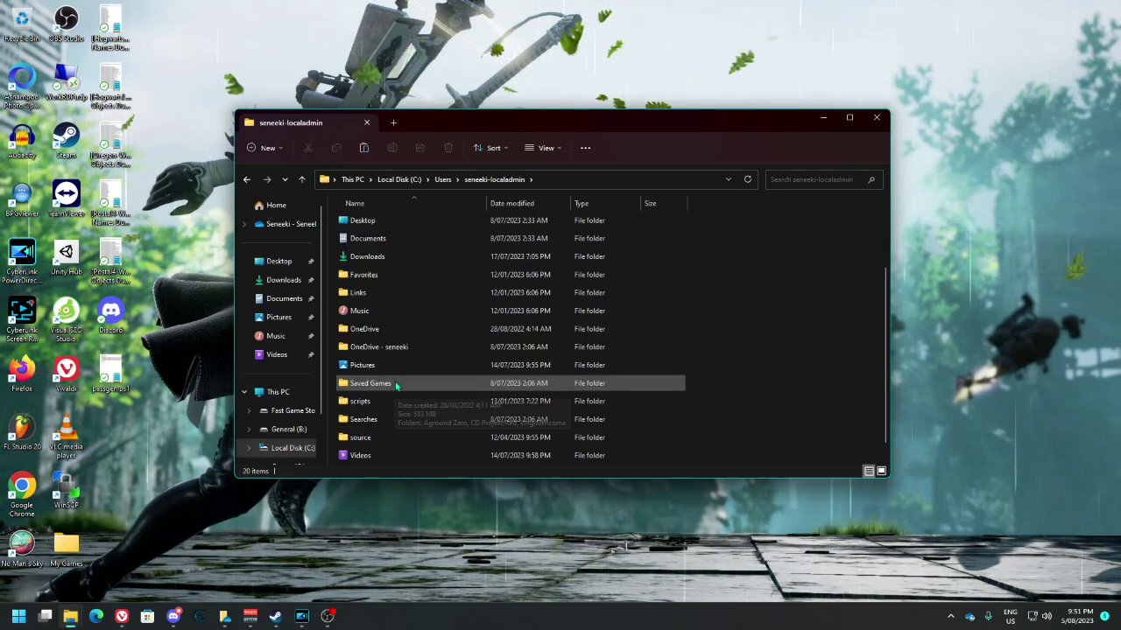
{"action": "scroll", "coordinate": [381, 385], "scroll_direction": "up", "scroll_amount": 2}
{"action": "key", "text": "BackSpace"}
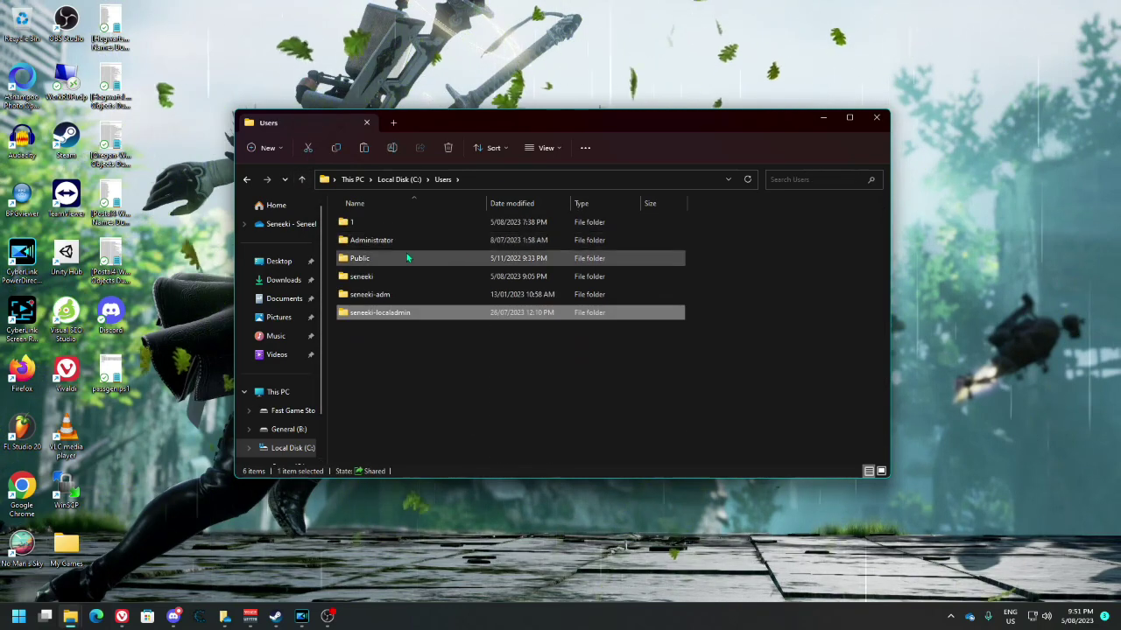
{"action": "left_click", "coordinate": [381, 326]}
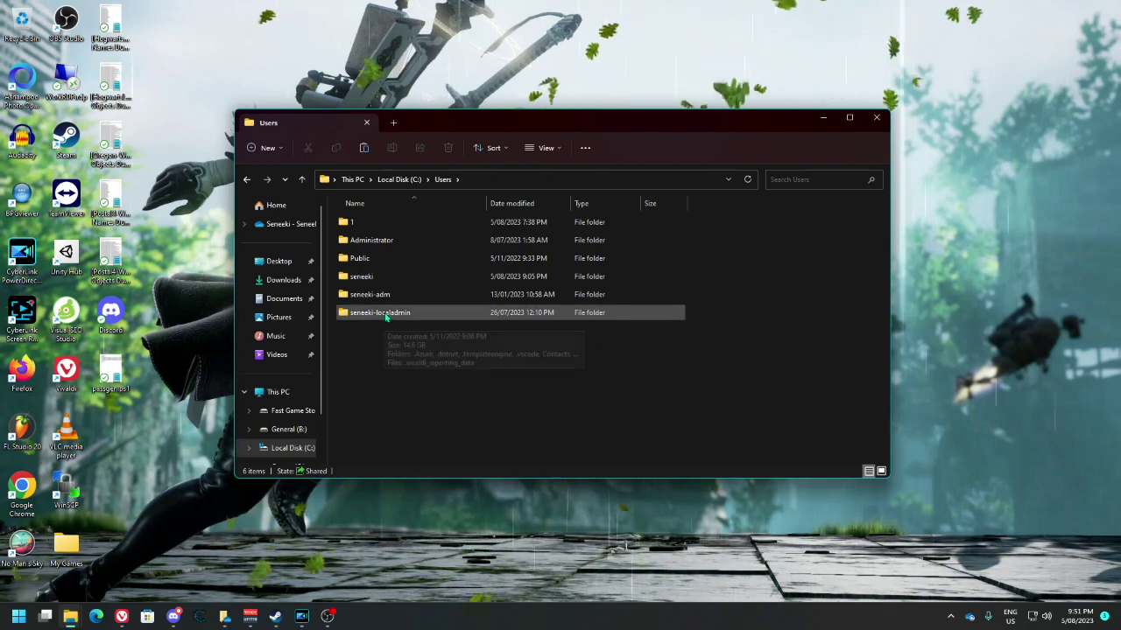
{"action": "double_click", "coordinate": [380, 315]}
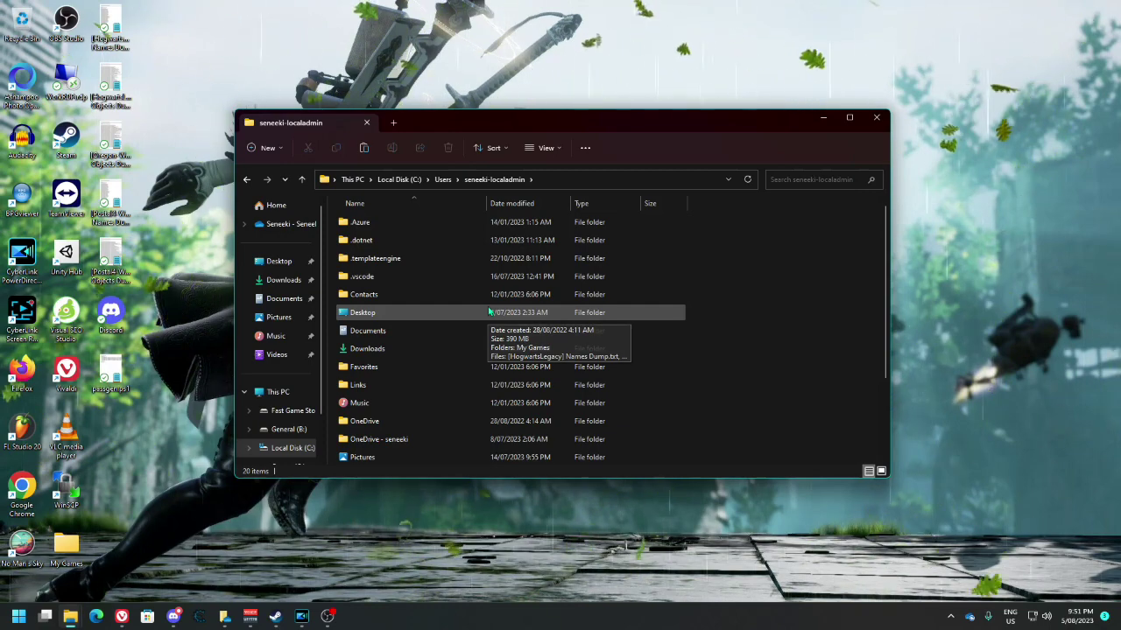
{"action": "key", "text": "ctrl+a"}
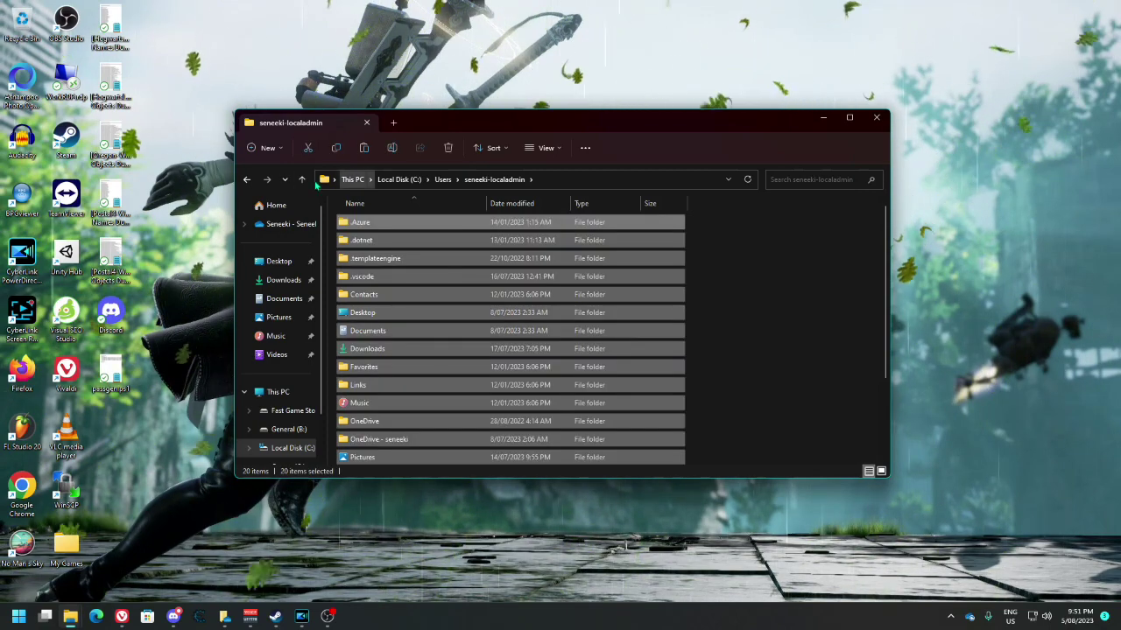
{"action": "left_click", "coordinate": [302, 179]}
{"action": "left_click", "coordinate": [369, 277]}
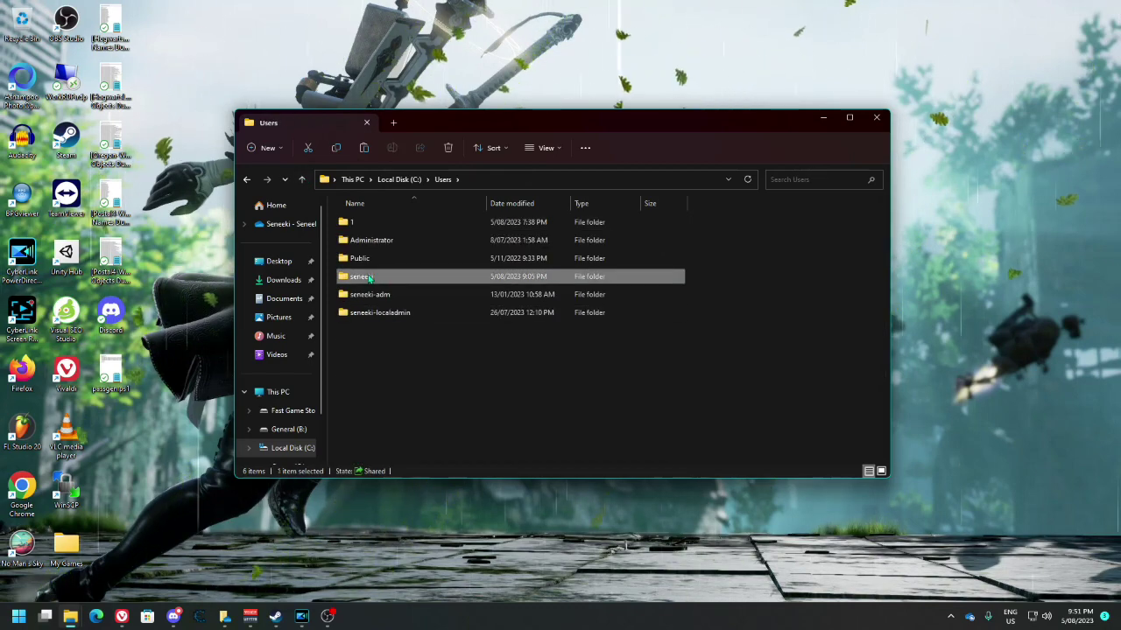
Open the new domain user's profile folder, select Documents, then close File Explorer.
{"action": "double_click", "coordinate": [369, 277]}
{"action": "left_click", "coordinate": [674, 312]}
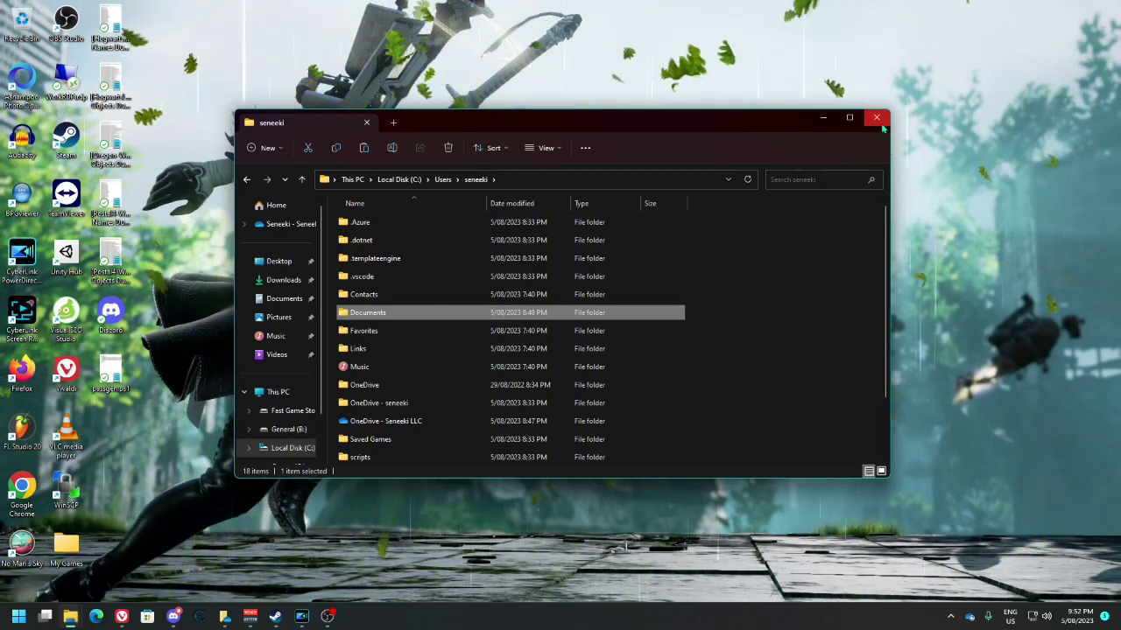
{"action": "left_click", "coordinate": [876, 120]}
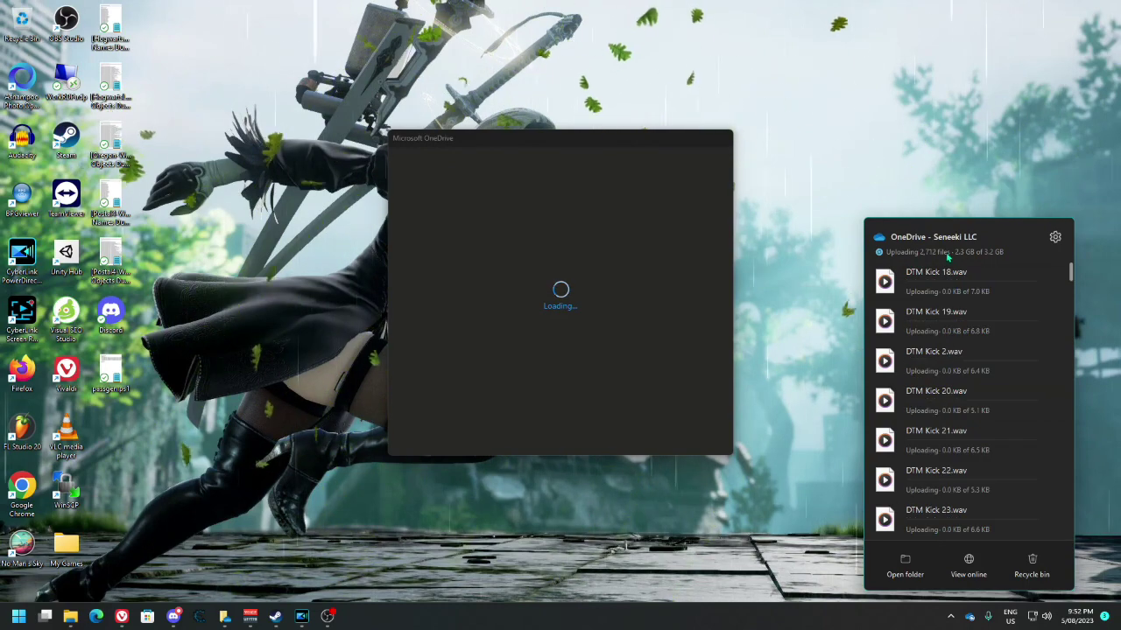
Dismiss the OneDrive upload activity list.
{"action": "left_click", "coordinate": [792, 280]}
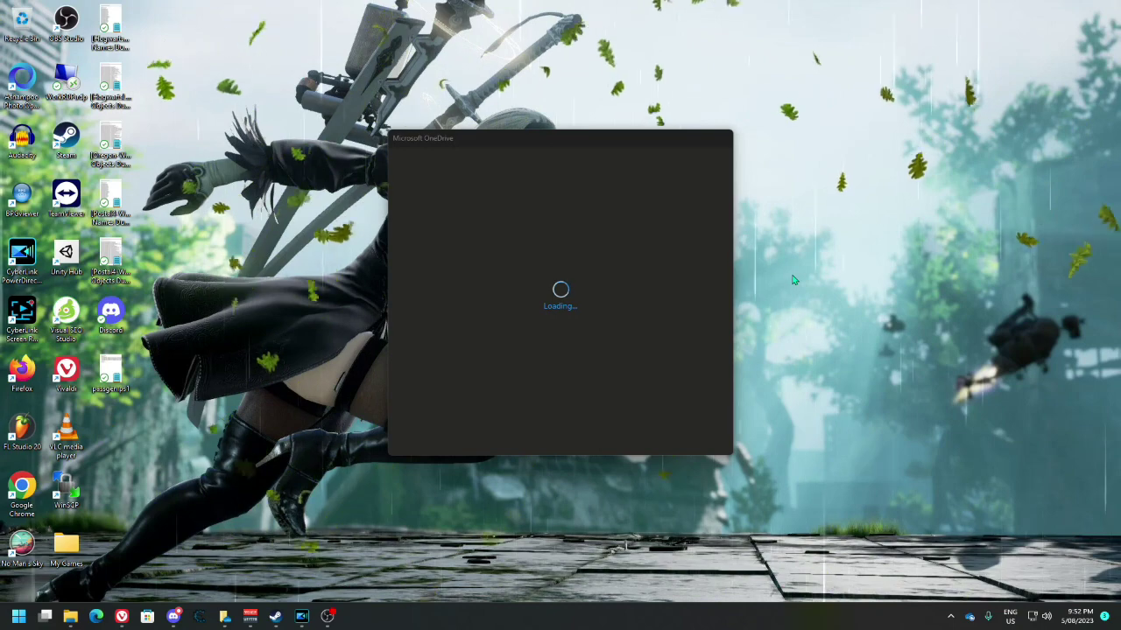